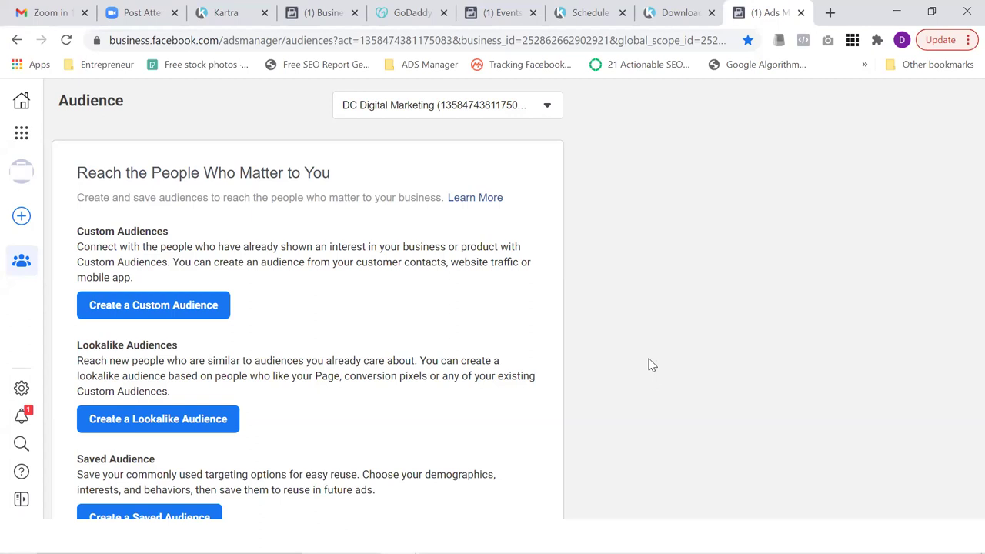
Step: Start creating a custom audience that uses Website as its source
{"action": "left_click", "coordinate": [198, 310]}
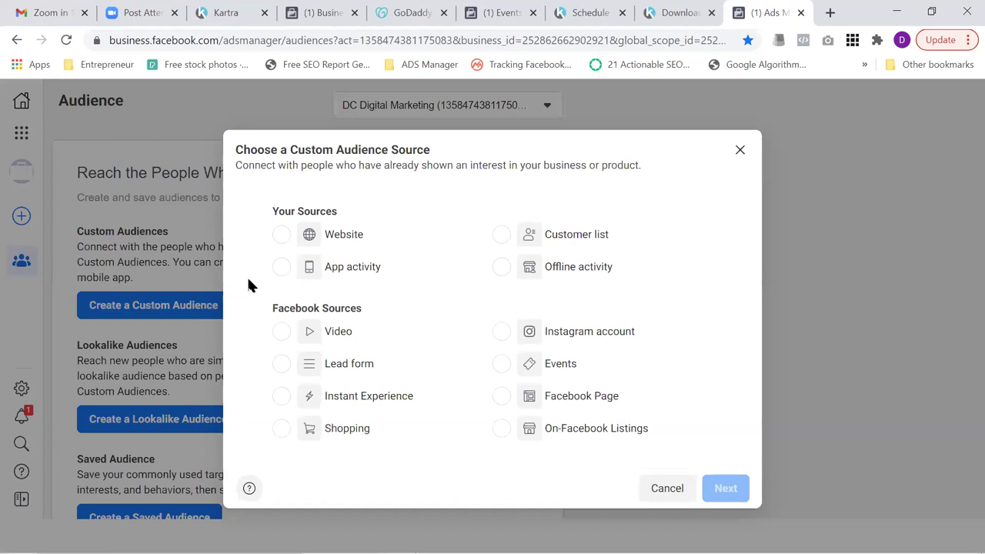
{"action": "left_click", "coordinate": [282, 235]}
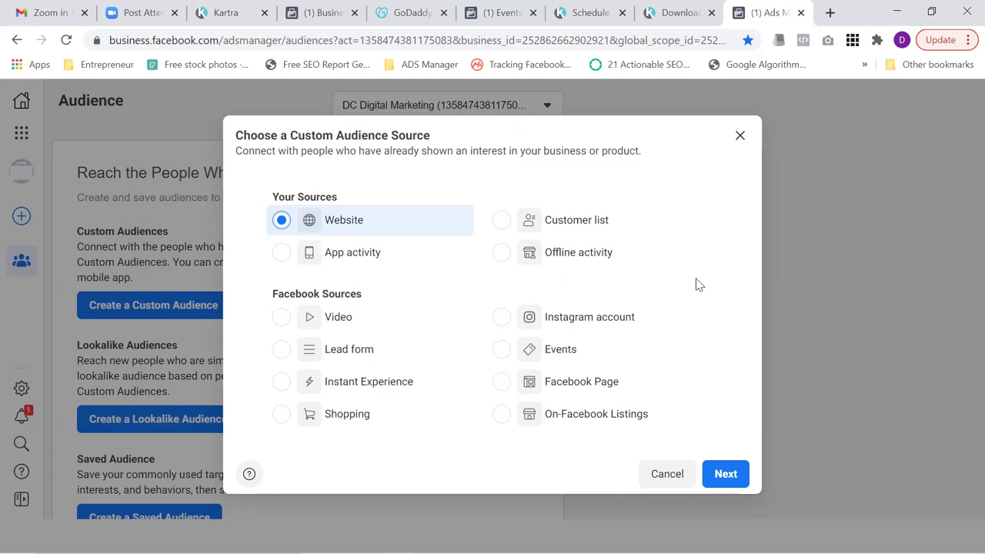
{"action": "left_click", "coordinate": [725, 477]}
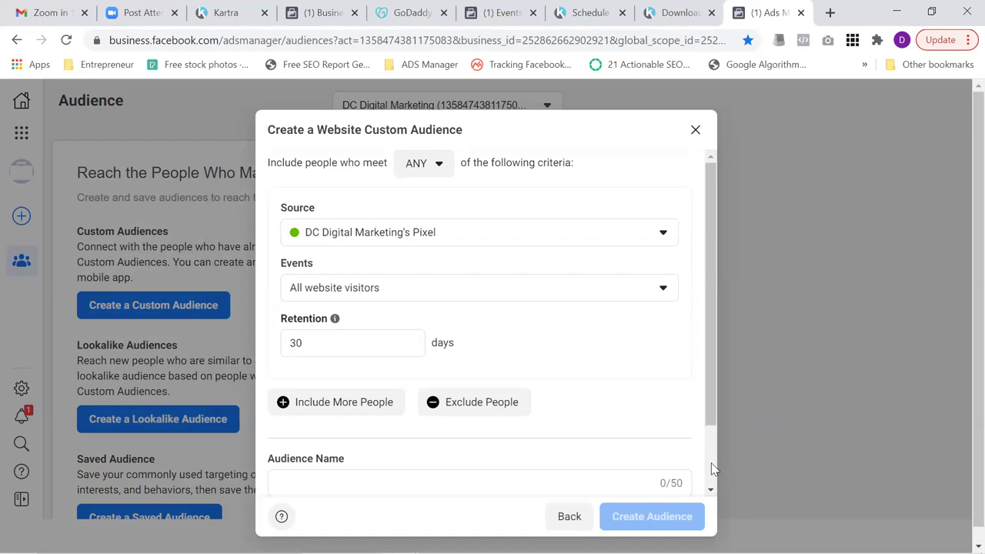
Step: Set the audience's event to People who visited specific web pages and its retention to 180 days
{"action": "scroll", "coordinate": [713, 470], "scroll_direction": "down", "scroll_amount": 1}
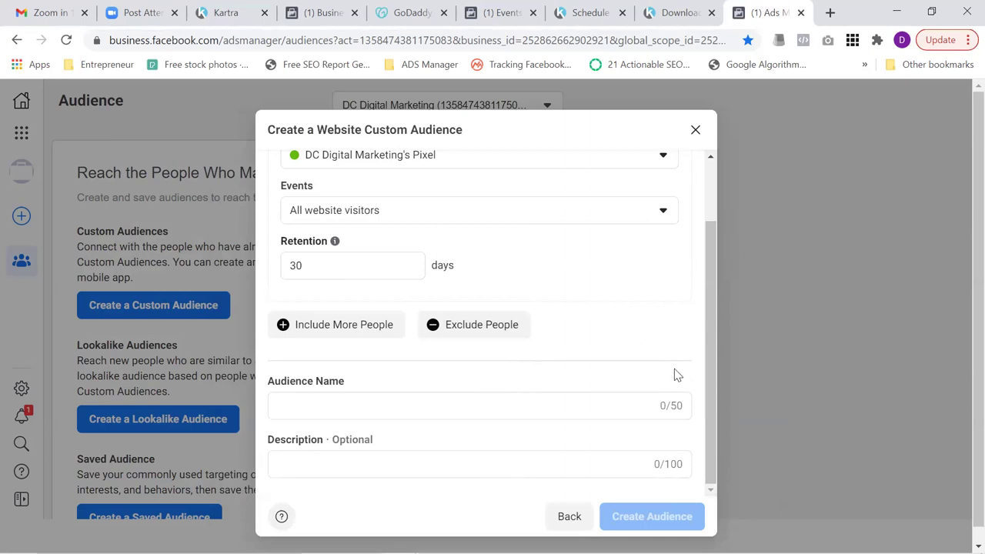
{"action": "scroll", "coordinate": [708, 421], "scroll_direction": "up", "scroll_amount": 1}
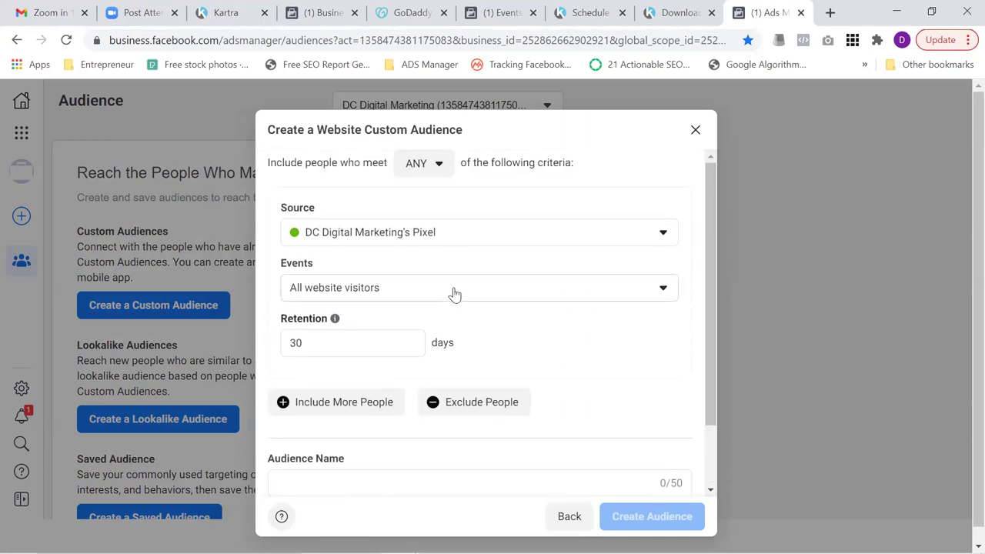
{"action": "left_click", "coordinate": [454, 296]}
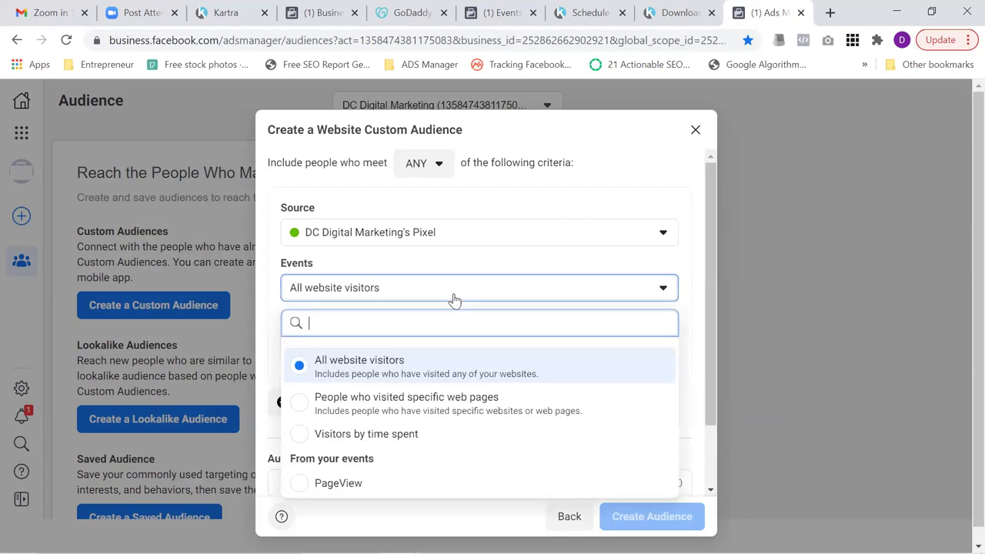
{"action": "left_click", "coordinate": [423, 410]}
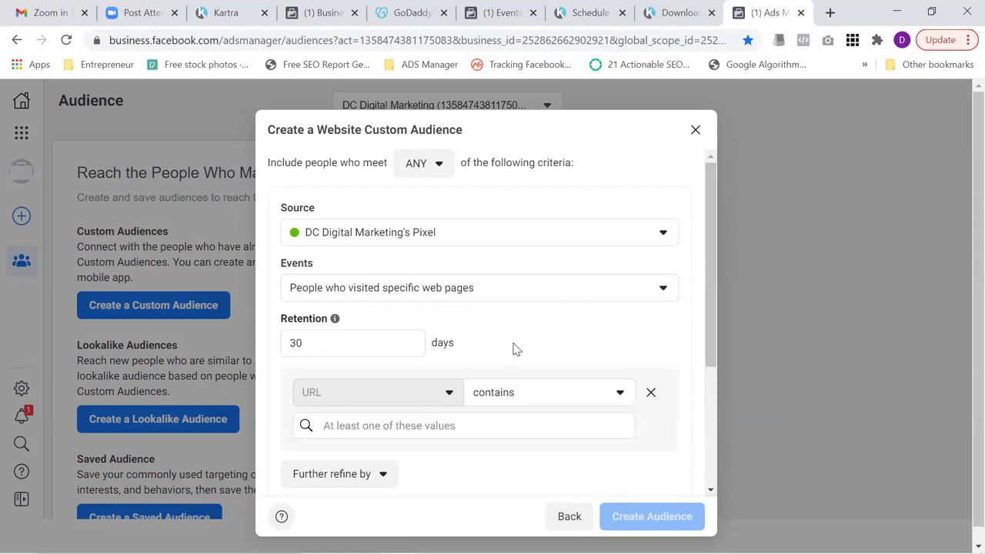
{"action": "double_click", "coordinate": [385, 344]}
{"action": "type", "text": "180"}
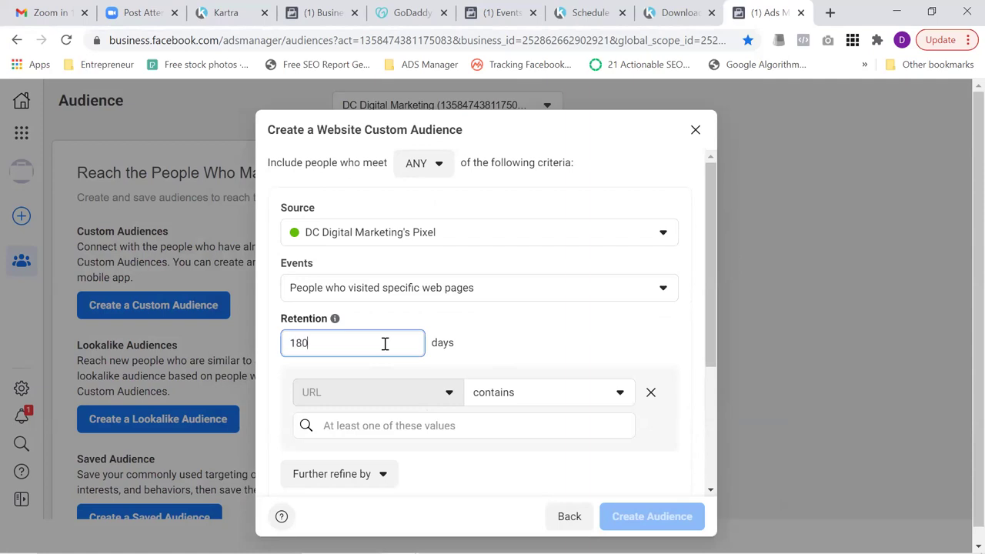
{"action": "left_click", "coordinate": [487, 357]}
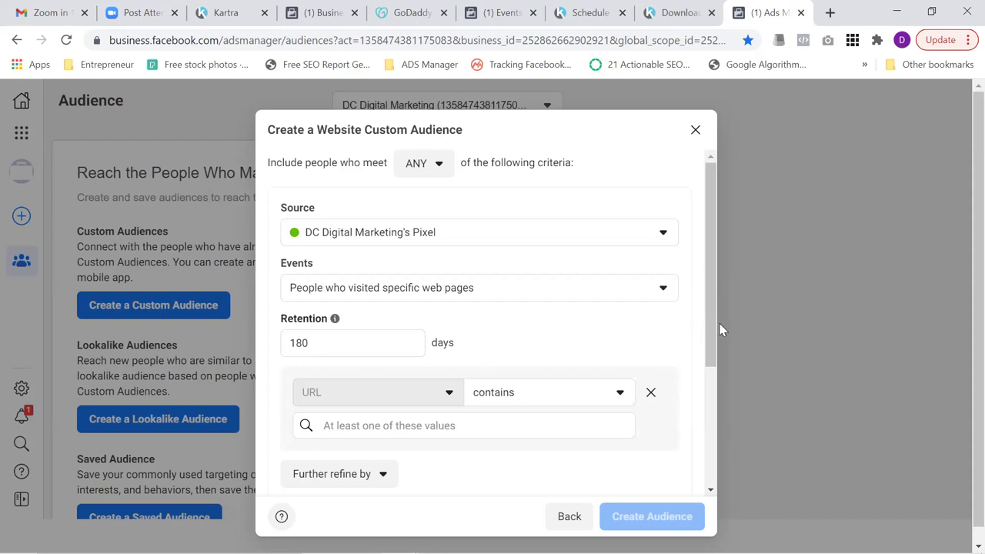
{"action": "left_click_drag", "start_coordinate": [708, 326], "coordinate": [702, 376]}
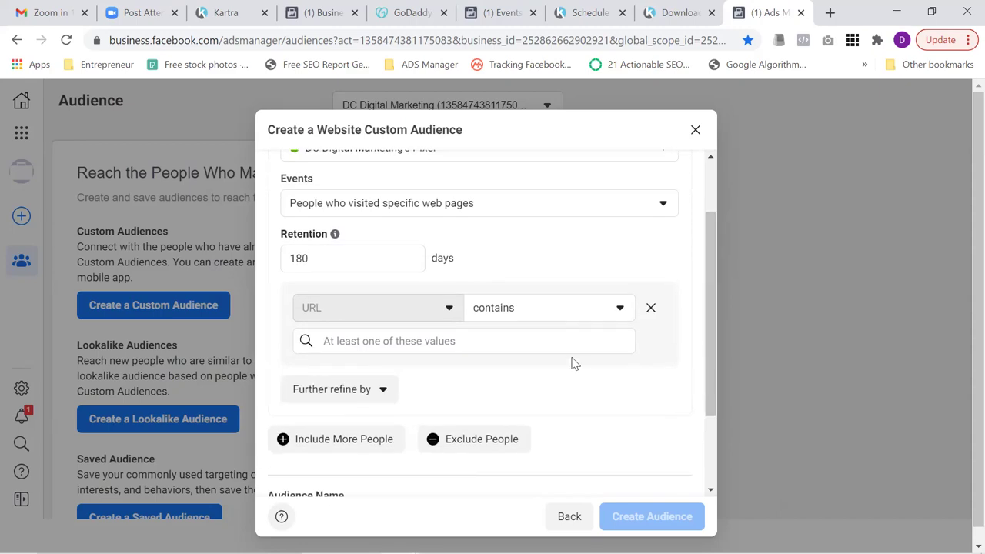
{"action": "left_click", "coordinate": [672, 14]}
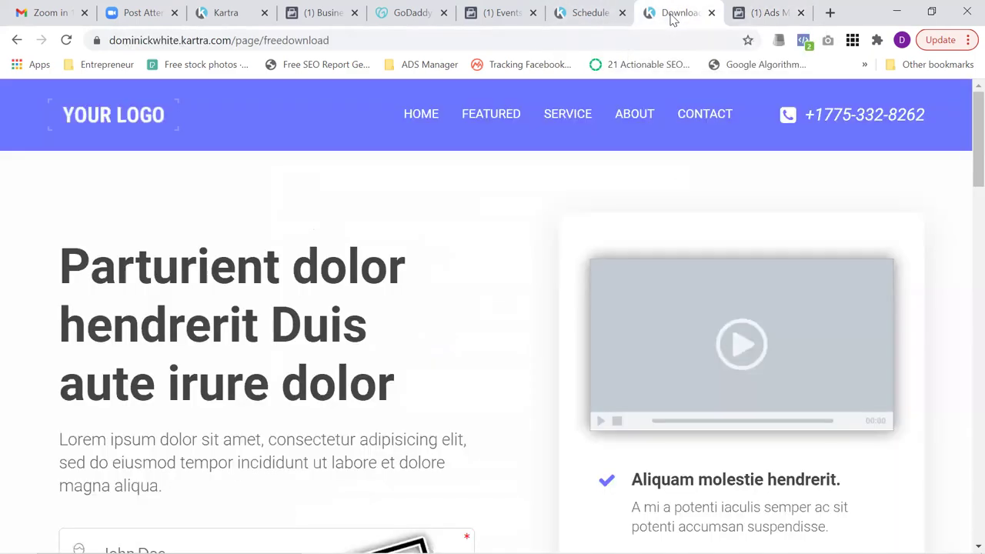
{"action": "double_click", "coordinate": [615, 43]}
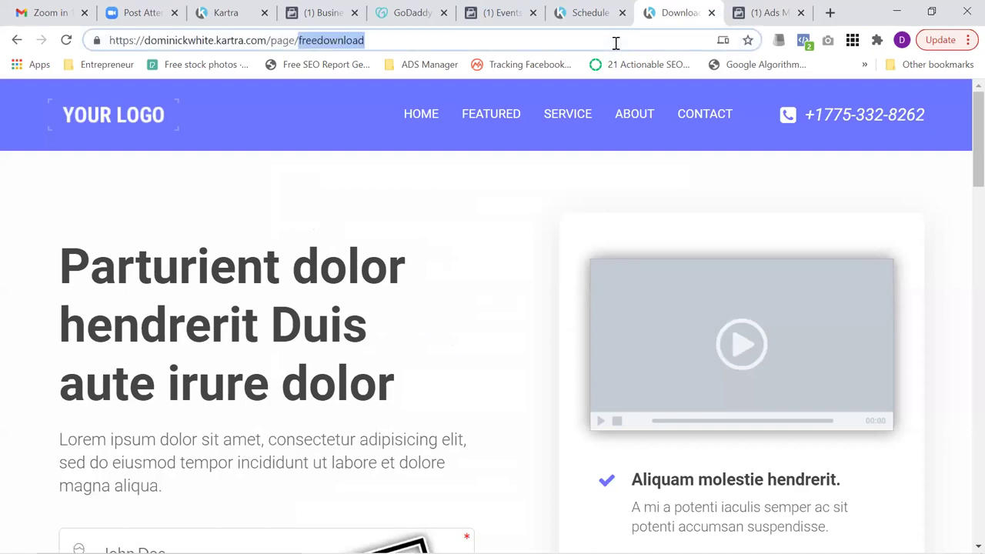
{"action": "double_click", "coordinate": [616, 43]}
{"action": "triple_click", "coordinate": [615, 43]}
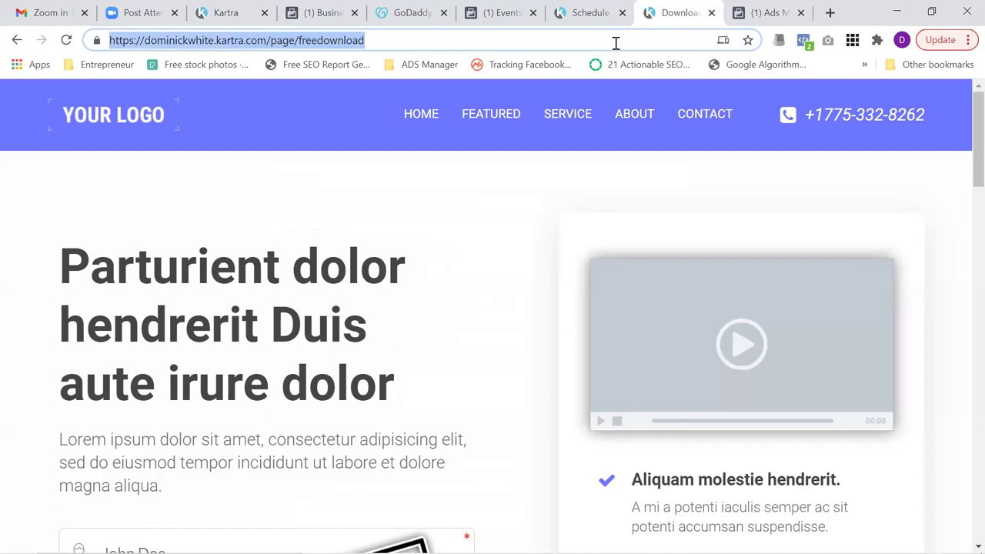
{"action": "left_click", "coordinate": [143, 40]}
{"action": "key", "text": "shift+Right"}
{"action": "key", "text": "shift+Right"}
{"action": "key", "text": "shift+Right"}
{"action": "key", "text": "shift+Right"}
{"action": "key", "text": "shift+Right"}
{"action": "key", "text": "shift+Right"}
{"action": "key", "text": "shift+Right"}
{"action": "key", "text": "shift+Right"}
{"action": "key", "text": "shift+Right"}
{"action": "key", "text": "shift+Right"}
{"action": "key", "text": "shift+Right"}
{"action": "key", "text": "shift+Right"}
{"action": "key", "text": "shift+Right"}
{"action": "key", "text": "shift+Right"}
{"action": "key", "text": "shift+Right"}
{"action": "key", "text": "shift+Right"}
{"action": "key", "text": "shift+Right"}
{"action": "key", "text": "shift+Right"}
{"action": "key", "text": "shift+Right"}
{"action": "key", "text": "shift+Right"}
{"action": "key", "text": "shift+Right"}
{"action": "key", "text": "shift+Right"}
{"action": "key", "text": "ctrl+c"}
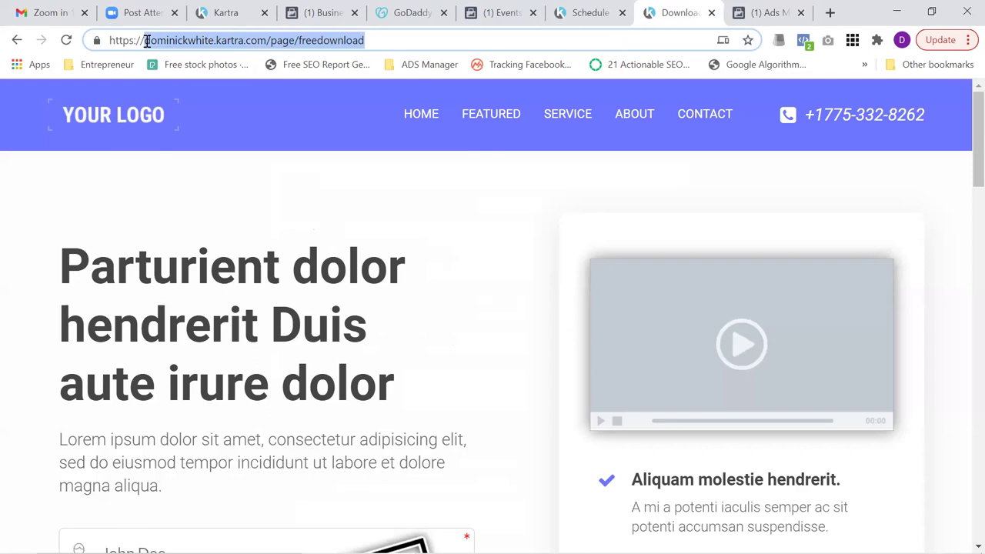
Step: Back in the website custom audience, add the copied freedownload page address as the value for URL contains
{"action": "left_click", "coordinate": [756, 16]}
{"action": "left_click", "coordinate": [439, 346]}
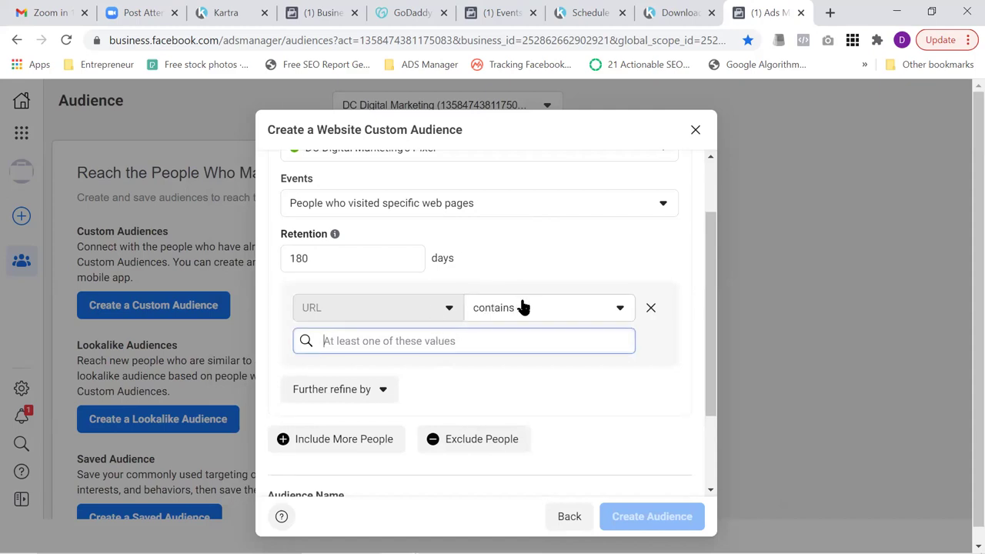
{"action": "left_click", "coordinate": [450, 311]}
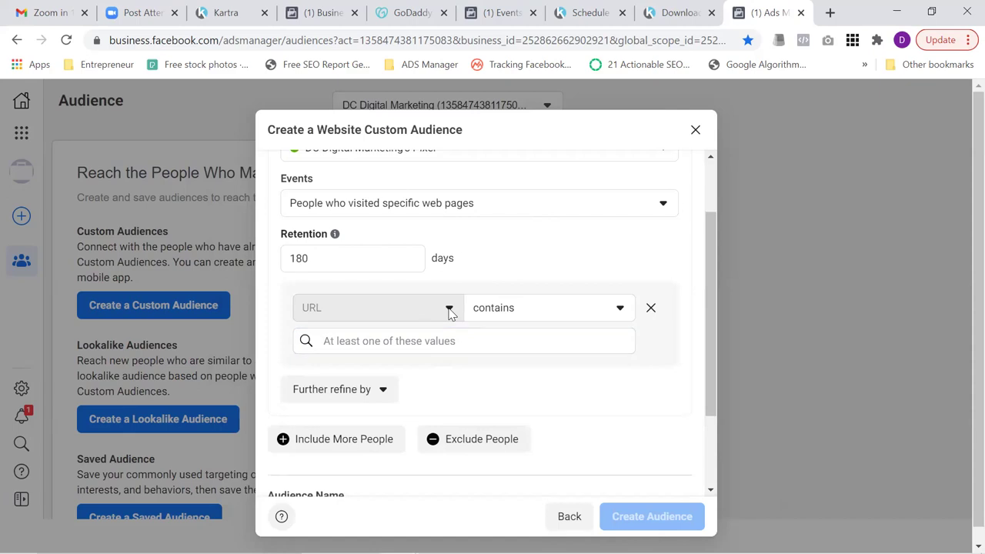
{"action": "left_click", "coordinate": [530, 312]}
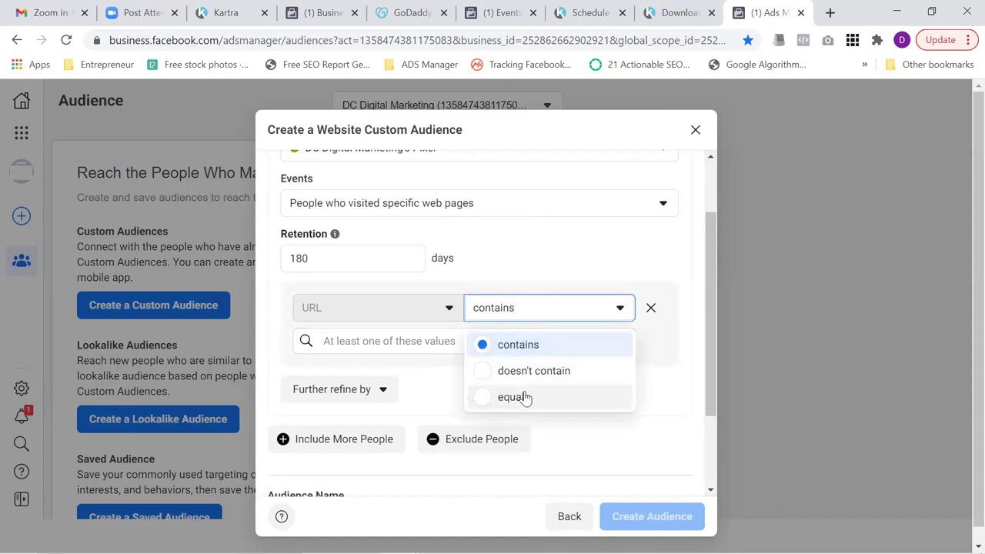
{"action": "left_click", "coordinate": [514, 315]}
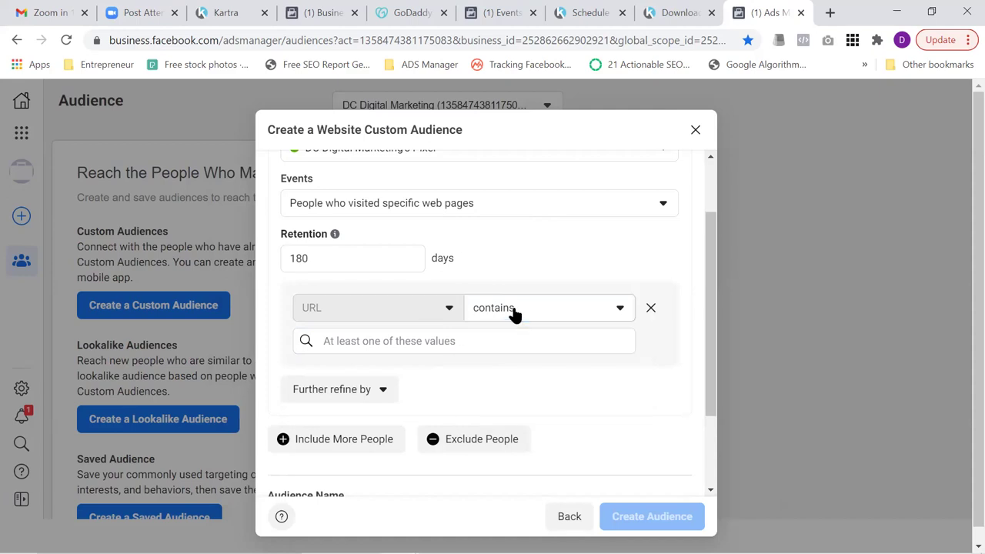
{"action": "left_click", "coordinate": [451, 341]}
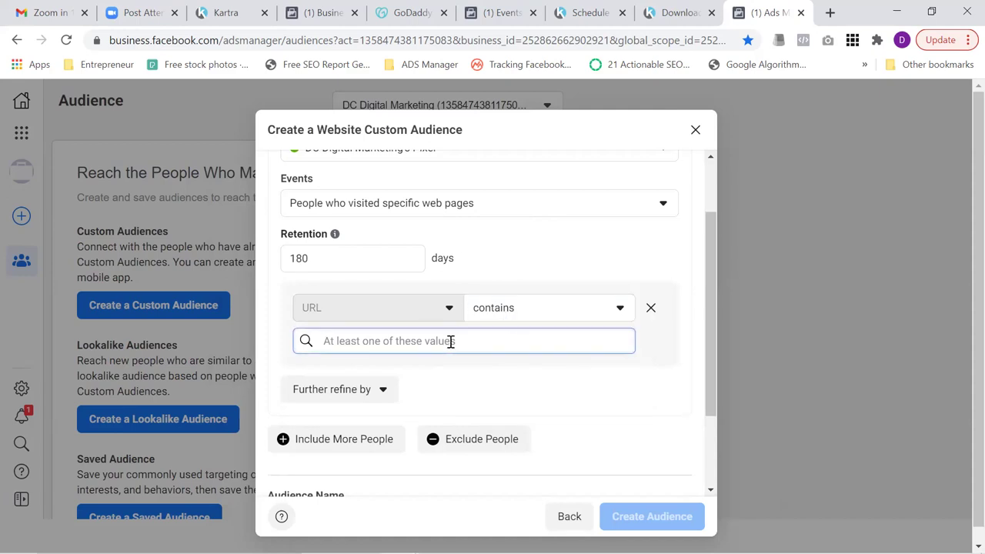
{"action": "key", "text": "ctrl+v"}
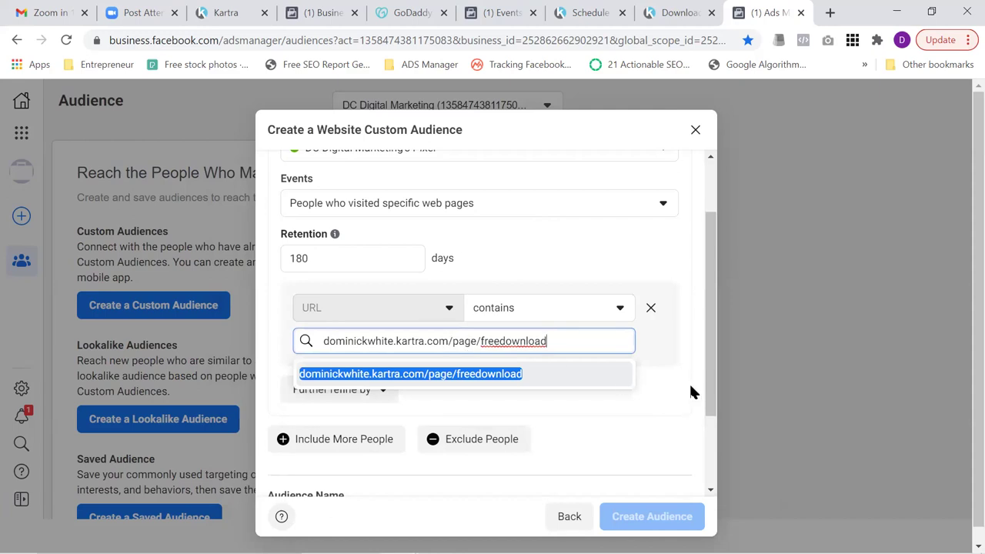
{"action": "left_click", "coordinate": [491, 377]}
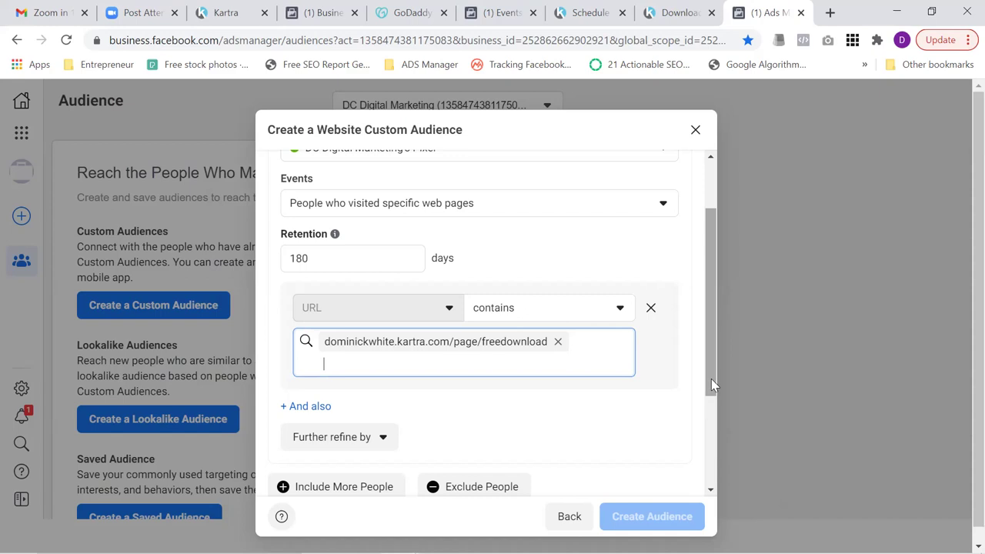
Step: Copy the full web address of the schedule-your-call-now thank-you page
{"action": "left_click", "coordinate": [569, 19]}
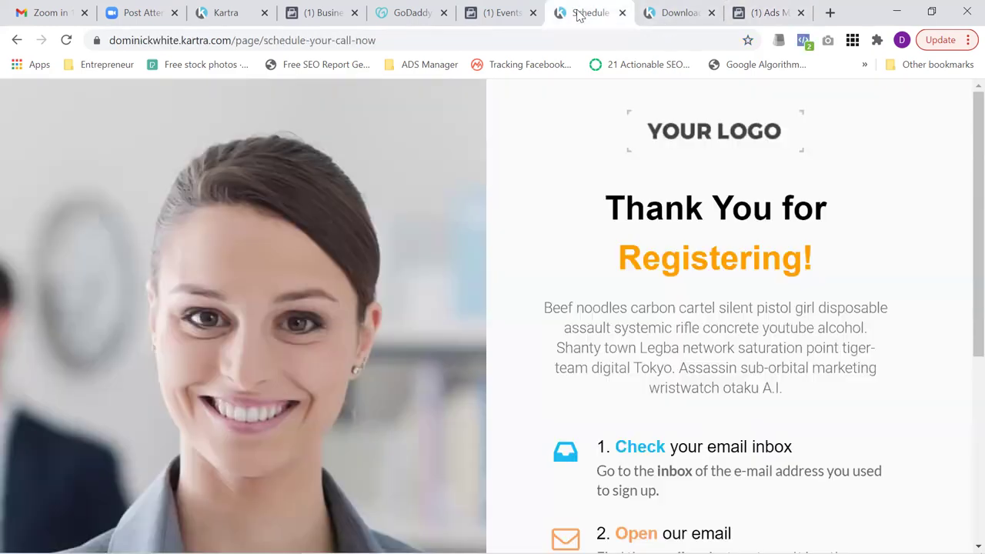
{"action": "left_click", "coordinate": [164, 36]}
{"action": "left_click_drag", "start_coordinate": [164, 36], "coordinate": [394, 43]}
{"action": "key", "text": "ctrl+c"}
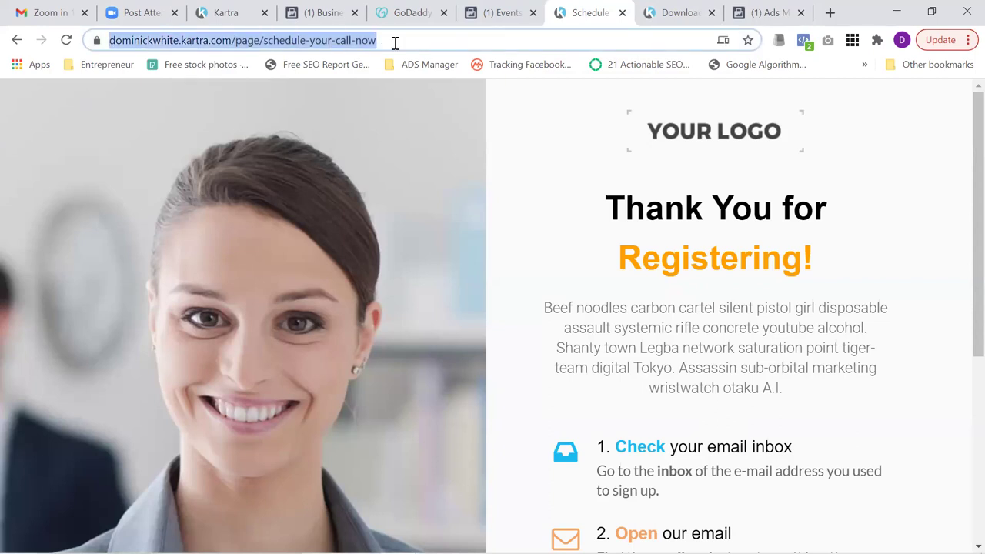
Step: Add an exclusion to the audience for People who visited specific web pages, with 180 days of retention
{"action": "left_click", "coordinate": [777, 13]}
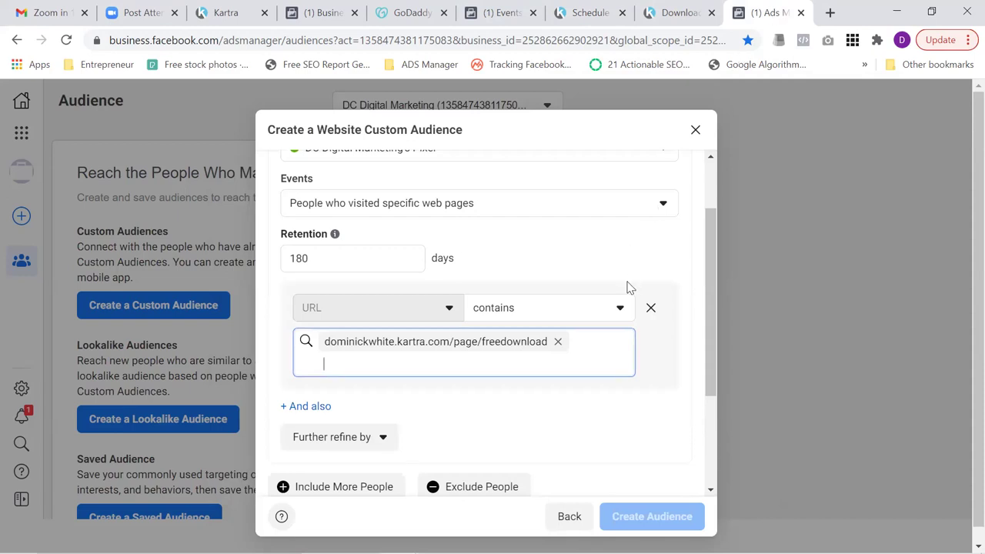
{"action": "left_click_drag", "start_coordinate": [707, 360], "coordinate": [708, 410]}
{"action": "left_click", "coordinate": [478, 393]}
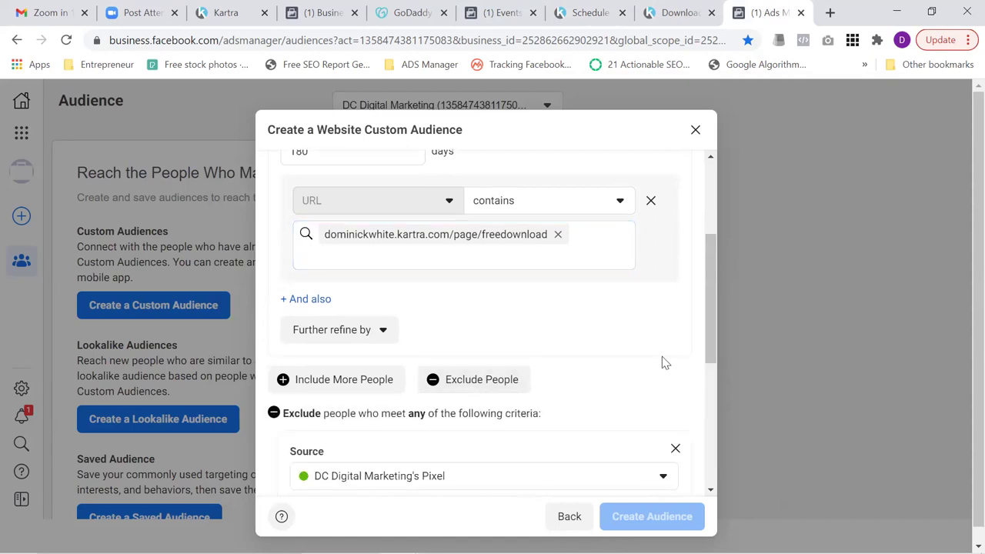
{"action": "left_click_drag", "start_coordinate": [709, 345], "coordinate": [706, 424]}
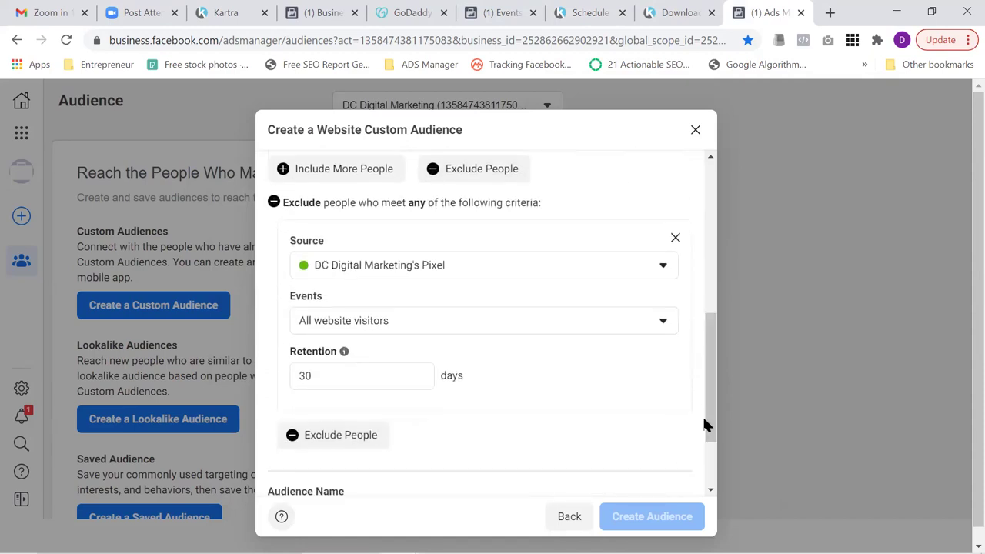
{"action": "double_click", "coordinate": [421, 377]}
{"action": "type", "text": "180"}
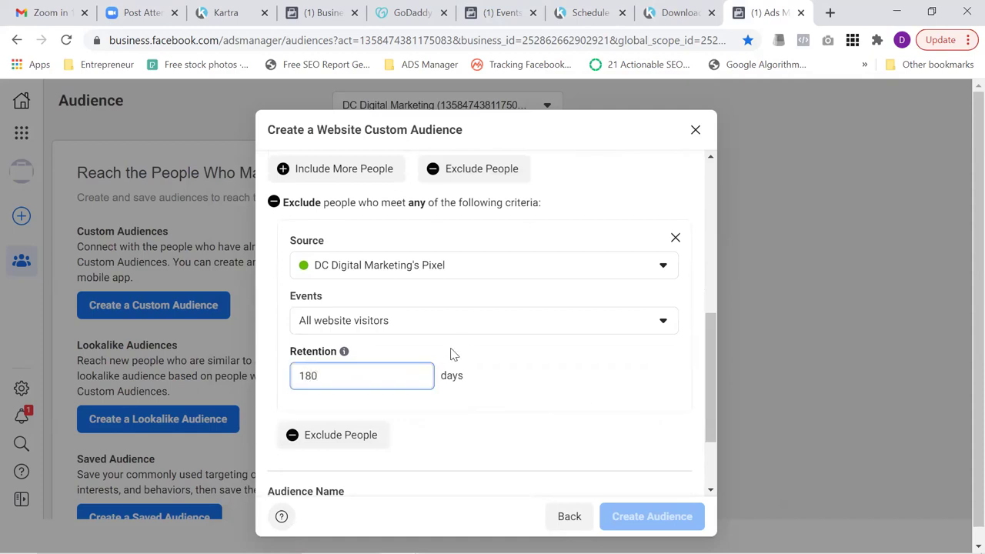
{"action": "left_click", "coordinate": [470, 323]}
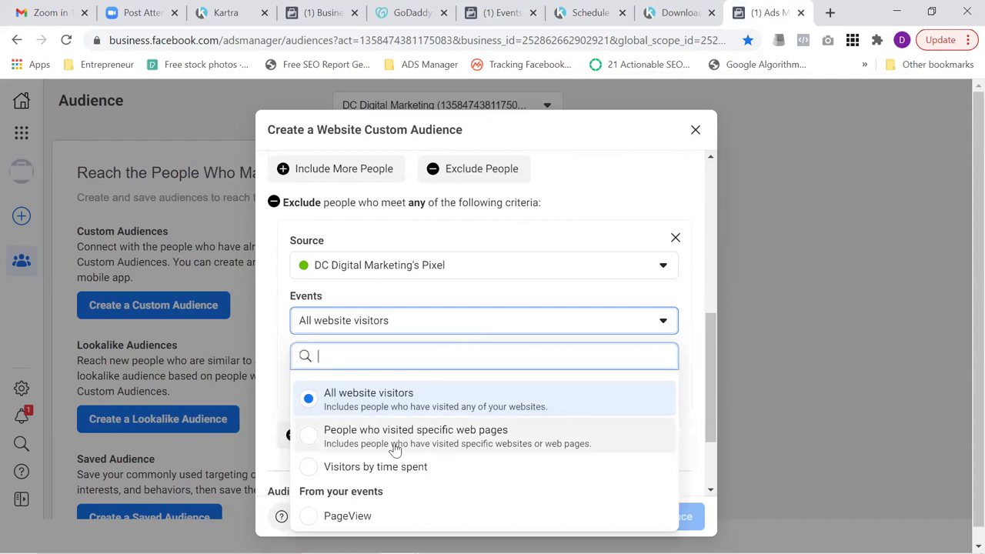
{"action": "left_click", "coordinate": [393, 446]}
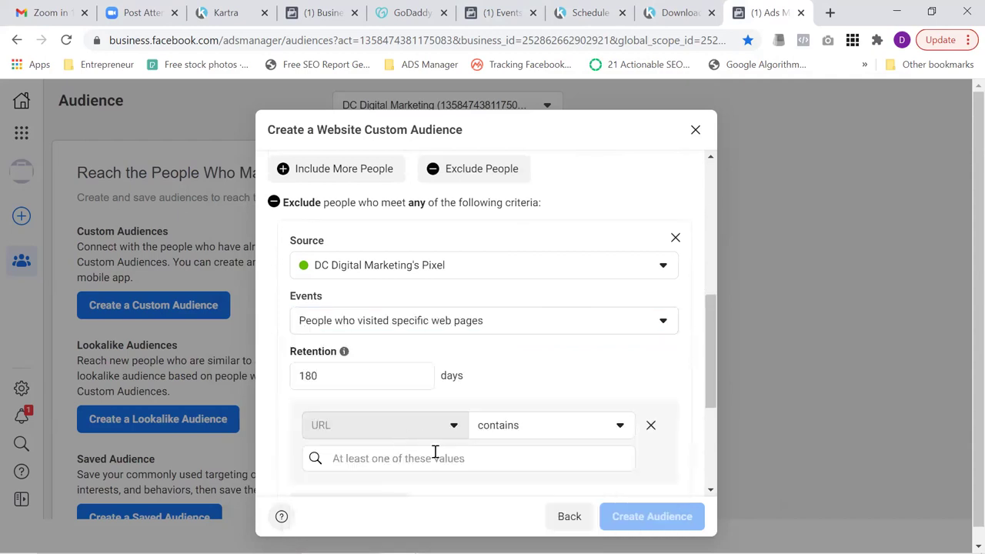
Step: Add the copied schedule-your-call-now page address as the URL contains value of the exclusion
{"action": "left_click", "coordinate": [415, 458]}
{"action": "key", "text": "ctrl+v"}
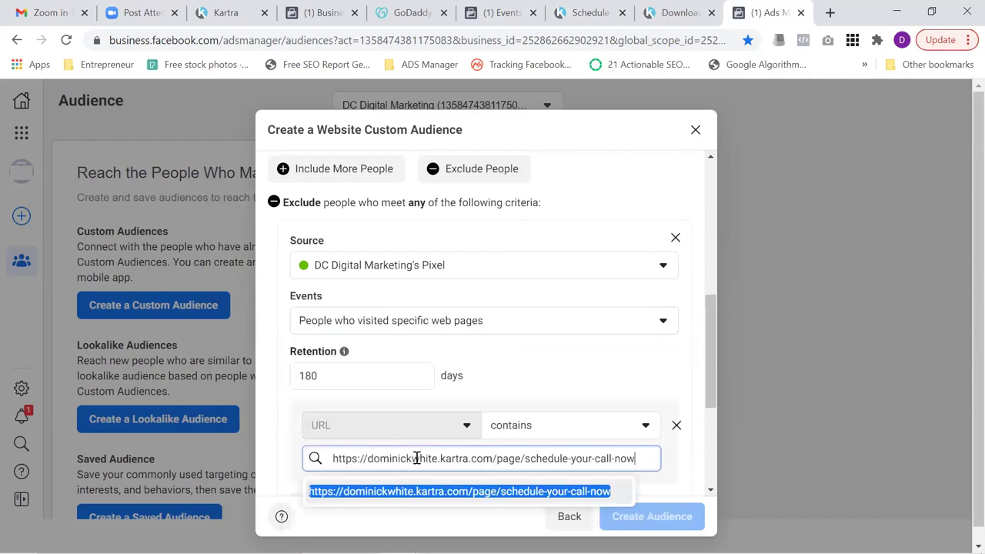
{"action": "left_click", "coordinate": [421, 493]}
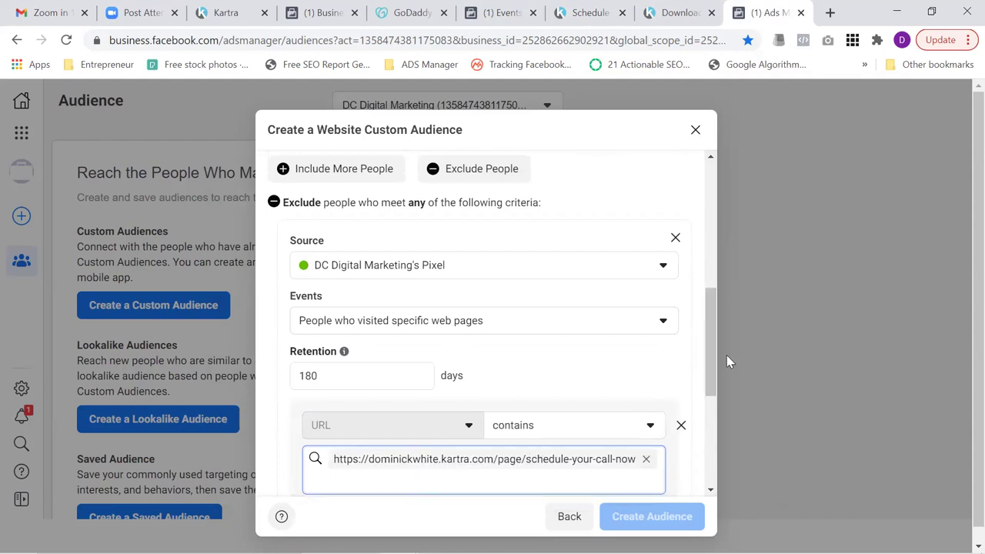
Step: Name the audience "Landing Page visitors (Only)" and create it
{"action": "scroll", "coordinate": [710, 373], "scroll_direction": "down", "scroll_amount": 3}
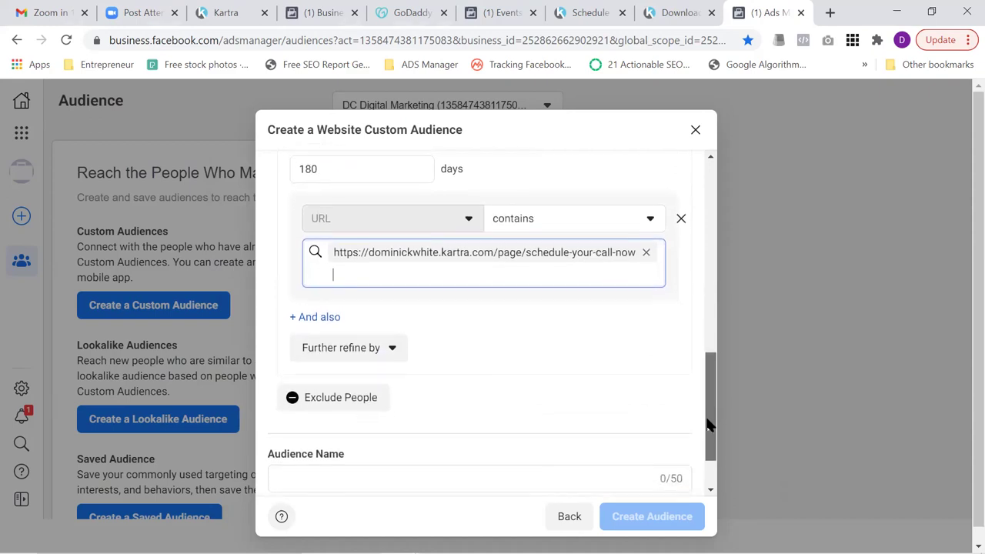
{"action": "scroll", "coordinate": [707, 418], "scroll_direction": "down", "scroll_amount": 1}
{"action": "left_click", "coordinate": [563, 429]}
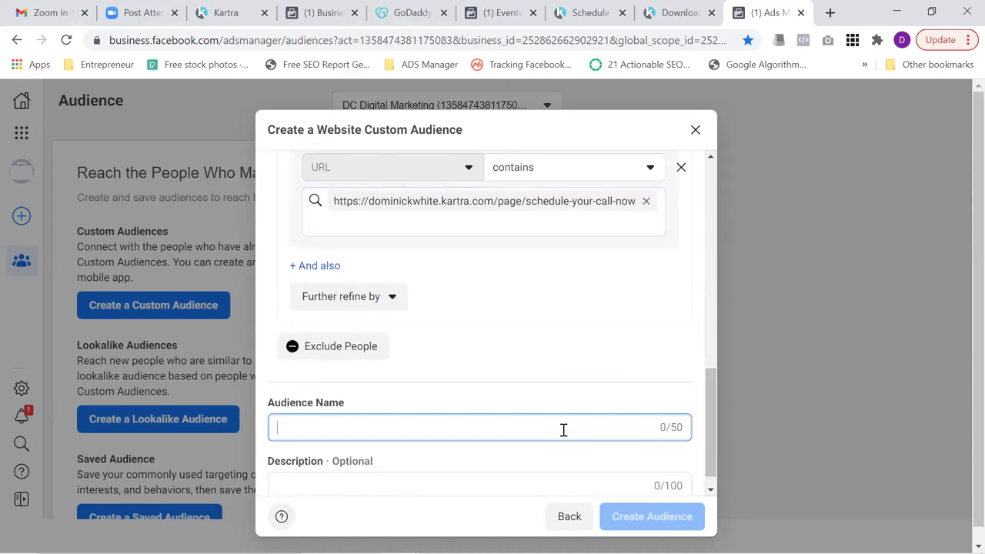
{"action": "type", "text": "La"}
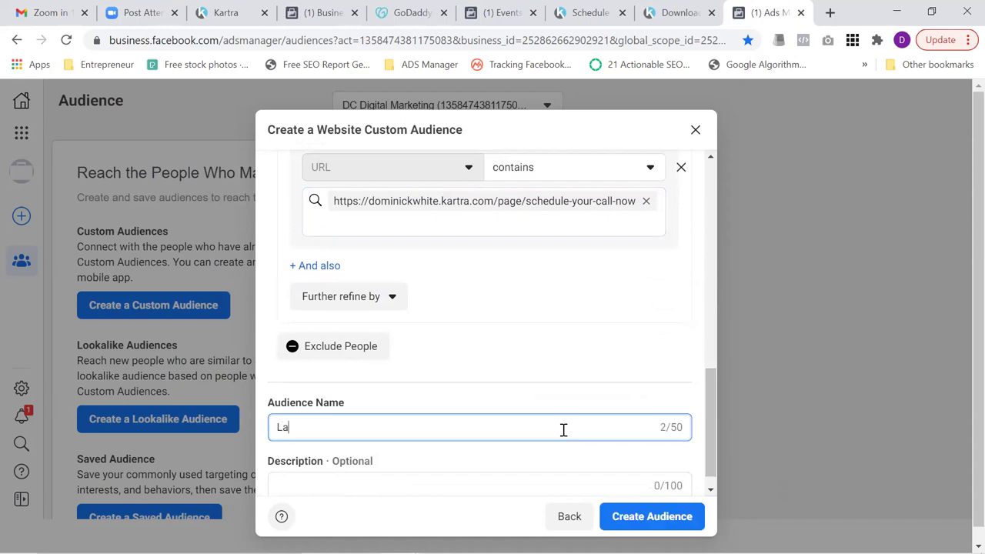
{"action": "type", "text": "nding Page visitors 0"}
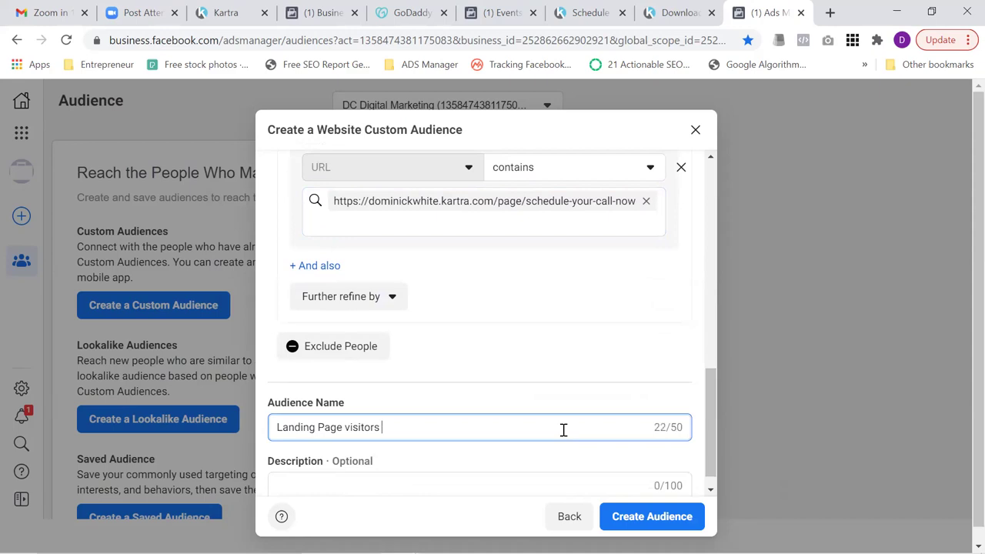
{"action": "key", "text": "BackSpace"}
{"action": "type", "text": "00"}
{"action": "key", "text": "BackSpace"}
{"action": "key", "text": "BackSpace"}
{"action": "type", "text": "()oNLY"}
{"action": "key", "text": "BackSpace"}
{"action": "key", "text": "BackSpace"}
{"action": "key", "text": "BackSpace"}
{"action": "key", "text": "BackSpace"}
{"action": "key", "text": "BackSpace"}
{"action": "type", "text": "(o"}
{"action": "key", "text": "BackSpace"}
{"action": "type", "text": "Only"}
{"action": "scroll", "coordinate": [708, 437], "scroll_direction": "down", "scroll_amount": 1}
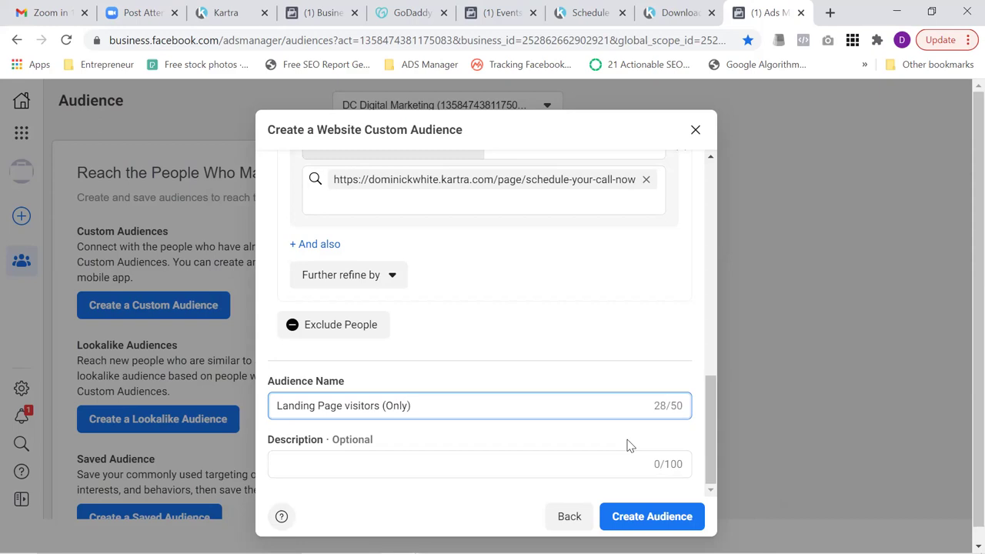
{"action": "left_click", "coordinate": [641, 517]}
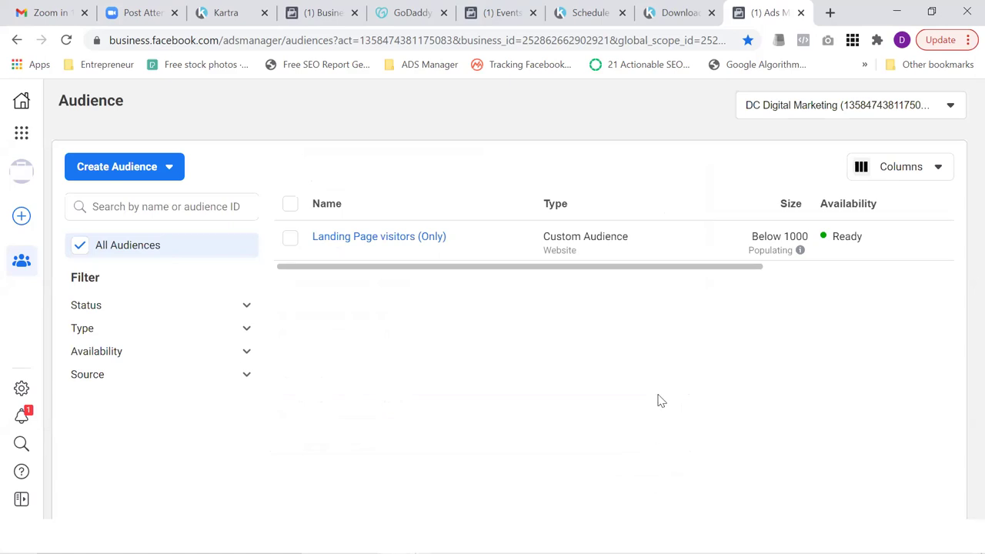
Step: Start another website custom audience for People who visited specific web pages, with 180 days of retention
{"action": "left_click", "coordinate": [125, 169]}
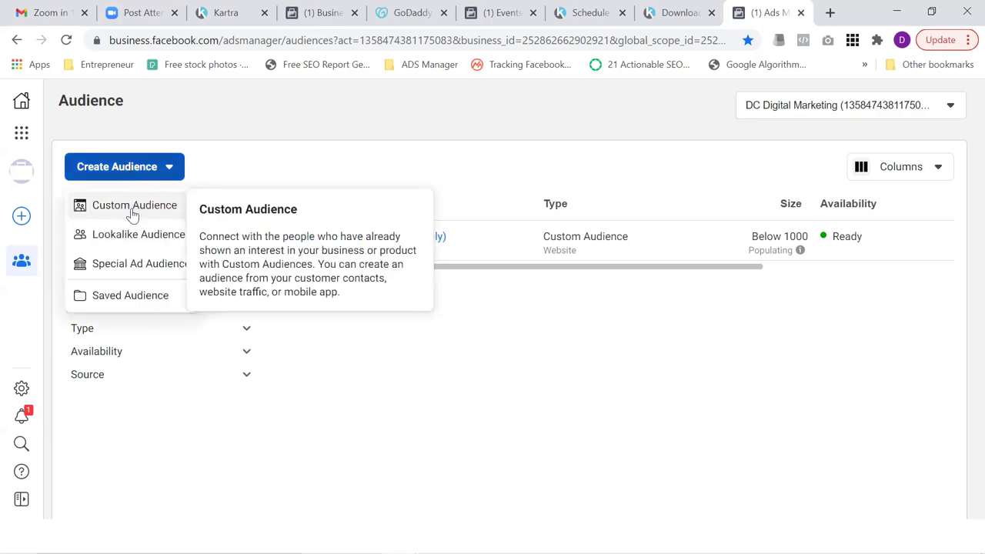
{"action": "left_click", "coordinate": [130, 206]}
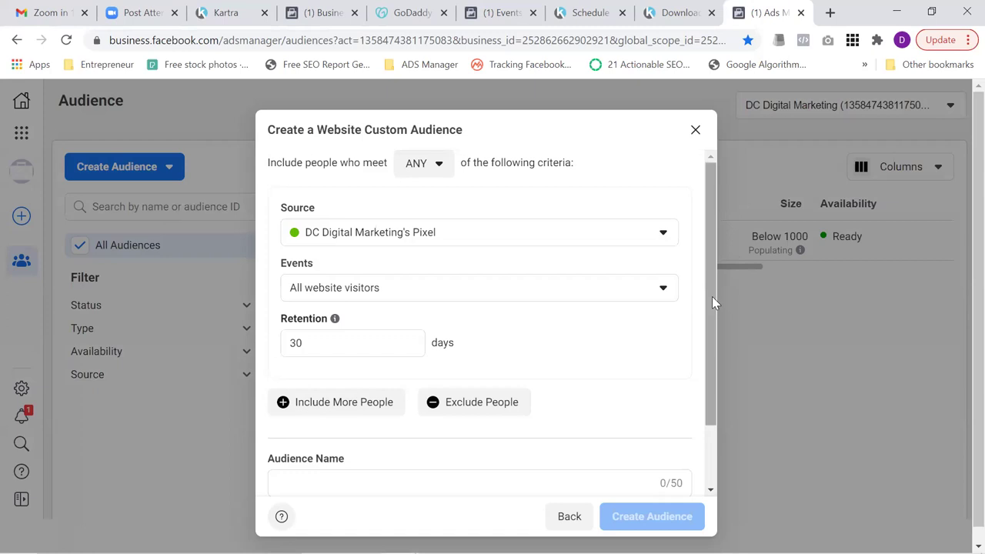
{"action": "left_click", "coordinate": [663, 289]}
{"action": "left_click", "coordinate": [428, 403]}
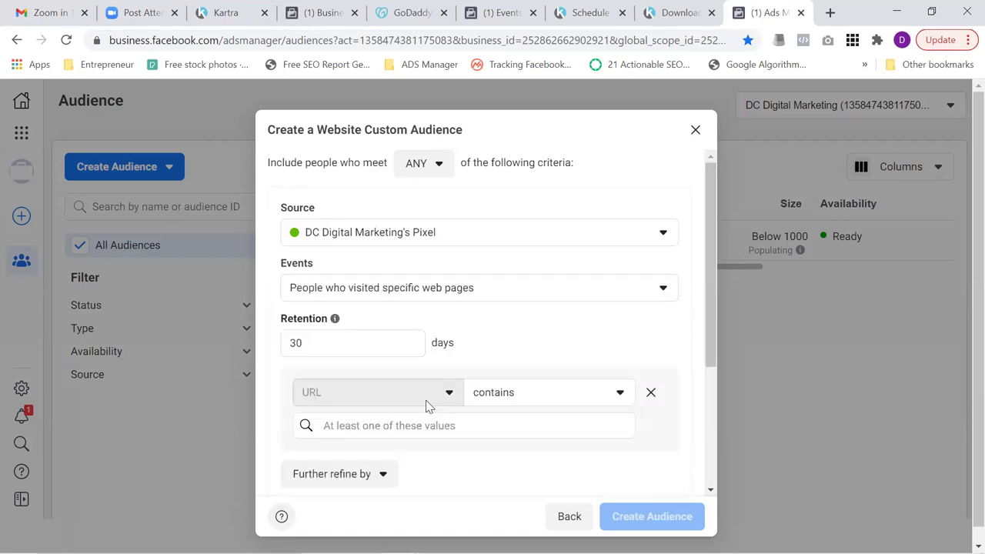
{"action": "double_click", "coordinate": [387, 347]}
{"action": "type", "text": "180"}
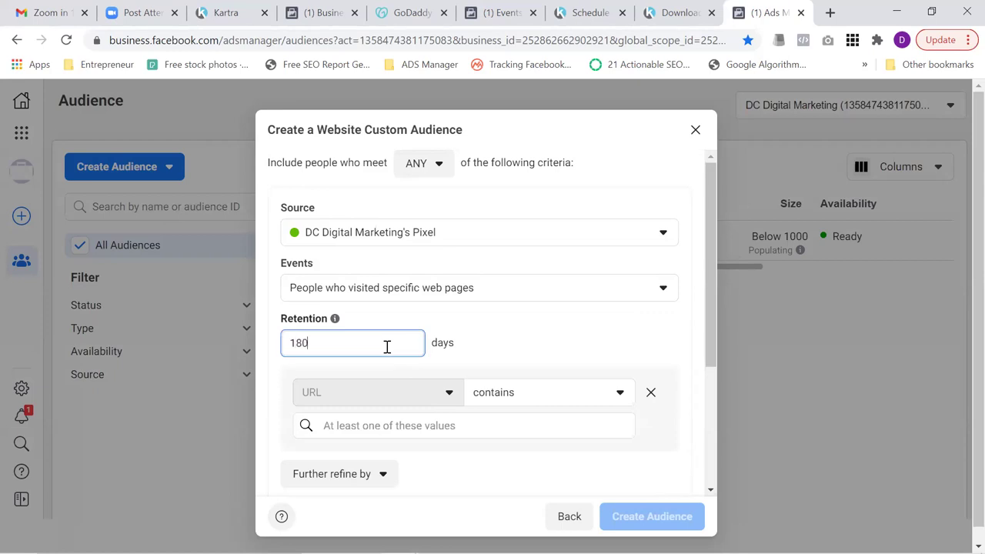
{"action": "key", "text": "Tab"}
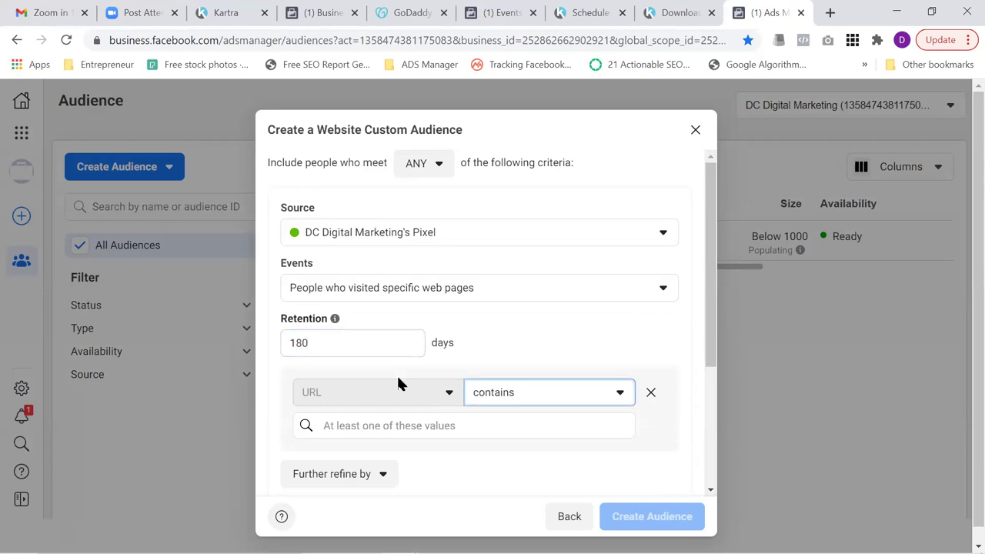
Step: Add the copied schedule-your-call-now page address as the URL contains value of the included people
{"action": "left_click", "coordinate": [394, 425]}
{"action": "key", "text": "ctrl+v"}
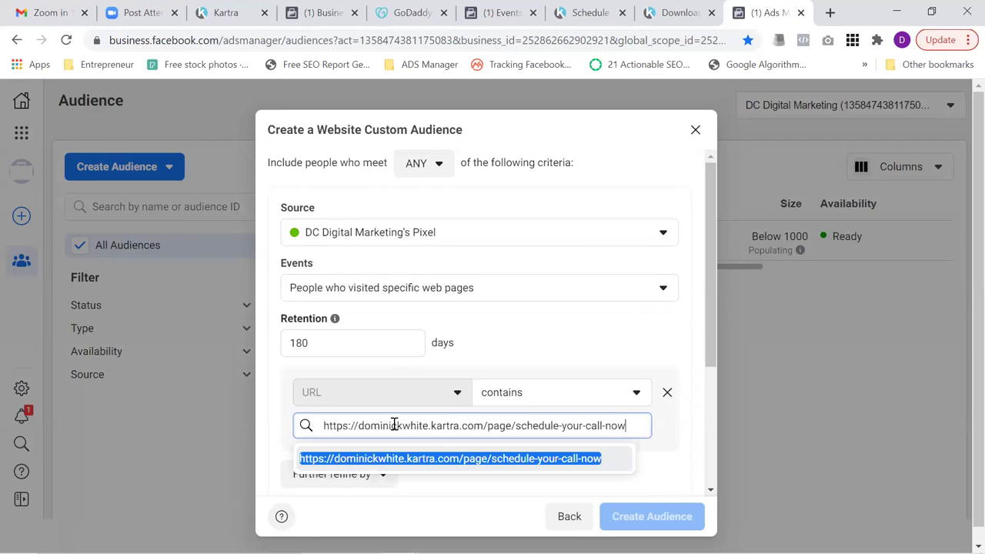
{"action": "left_click_drag", "start_coordinate": [711, 336], "coordinate": [683, 400]}
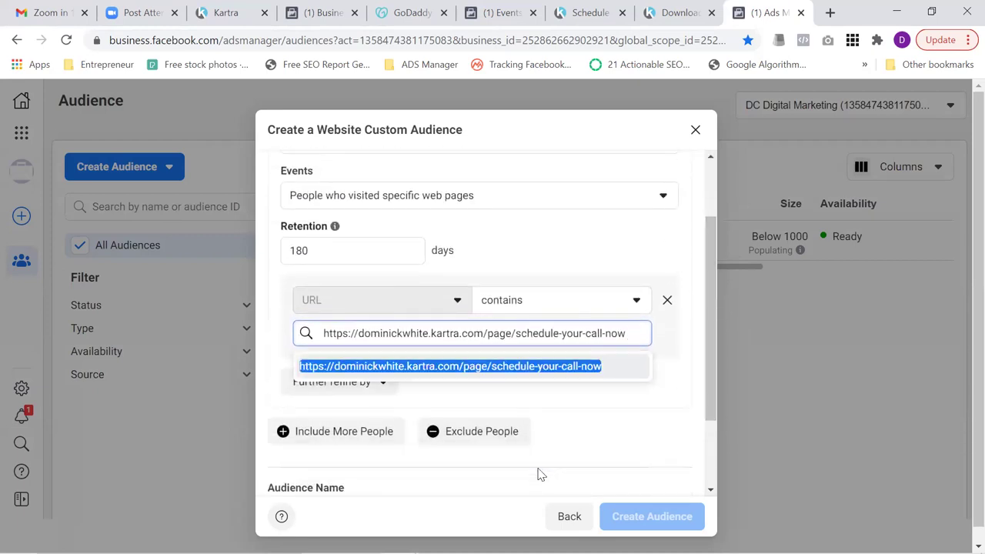
{"action": "left_click", "coordinate": [523, 370]}
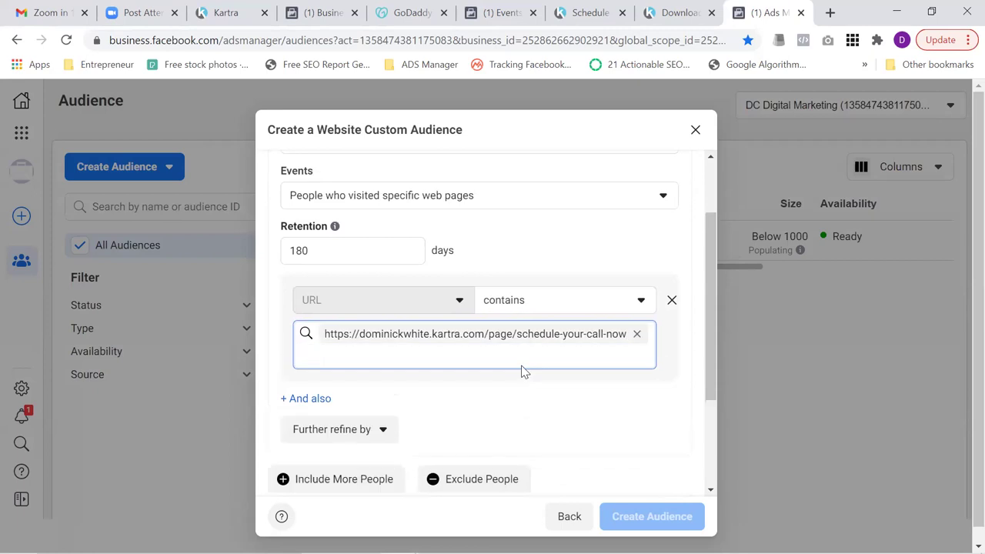
{"action": "left_click_drag", "start_coordinate": [707, 325], "coordinate": [703, 413]}
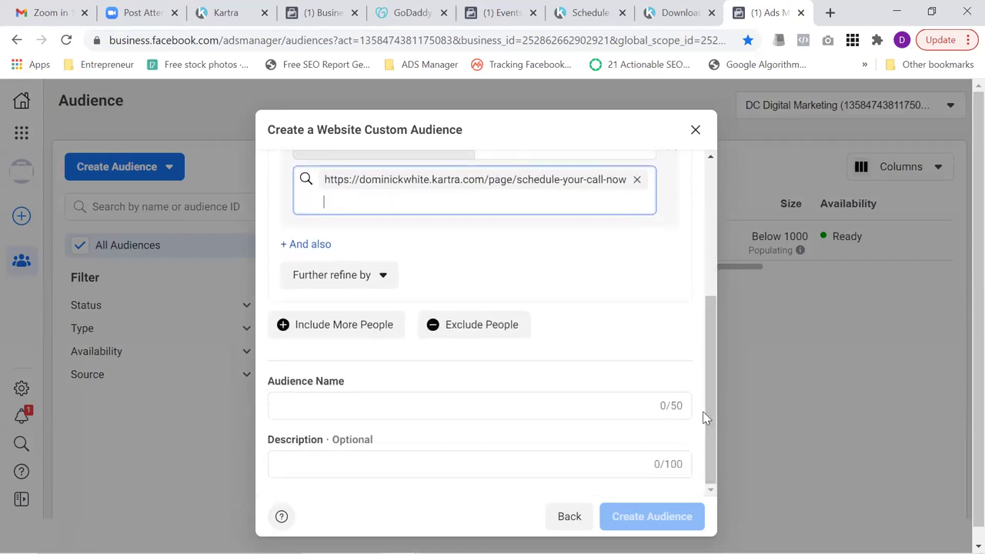
{"action": "left_click", "coordinate": [459, 329]}
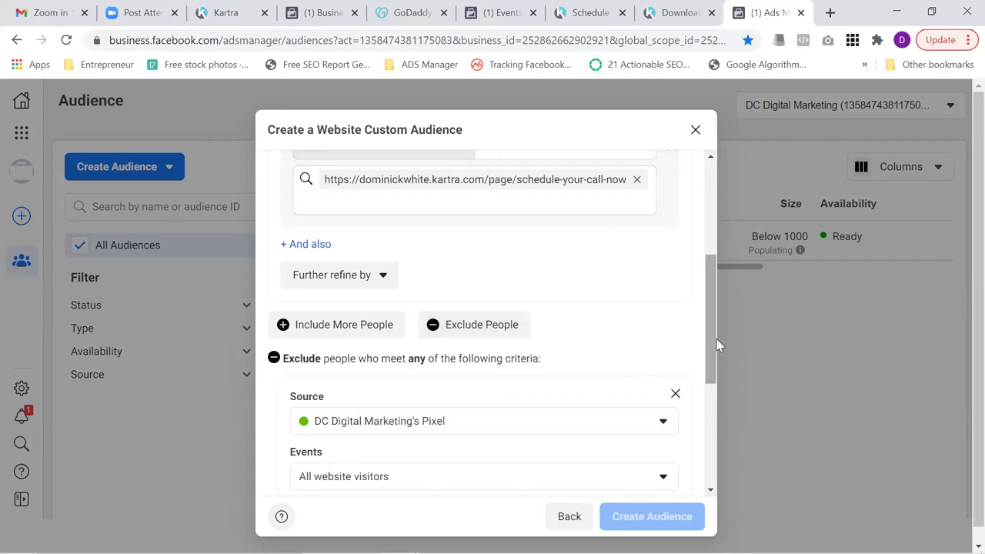
{"action": "left_click_drag", "start_coordinate": [711, 341], "coordinate": [715, 376]}
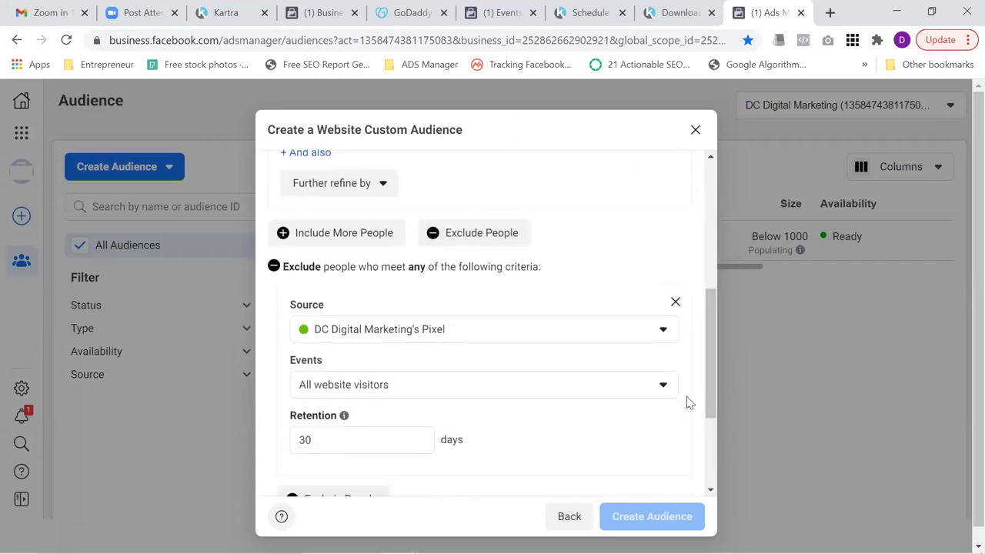
{"action": "left_click", "coordinate": [675, 302]}
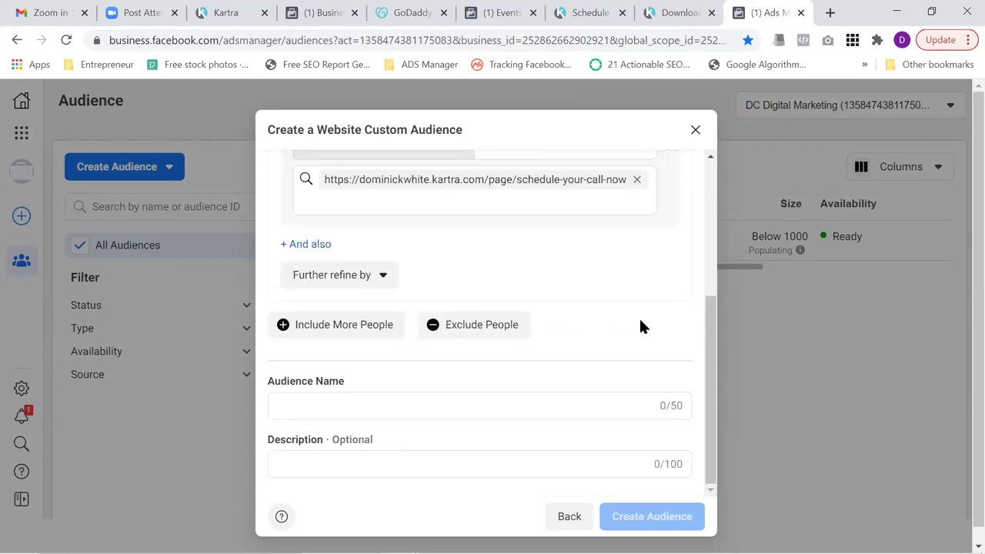
Step: Enter "Landed on Landing Page (Leads)" as the name of the new audience
{"action": "left_click", "coordinate": [462, 408]}
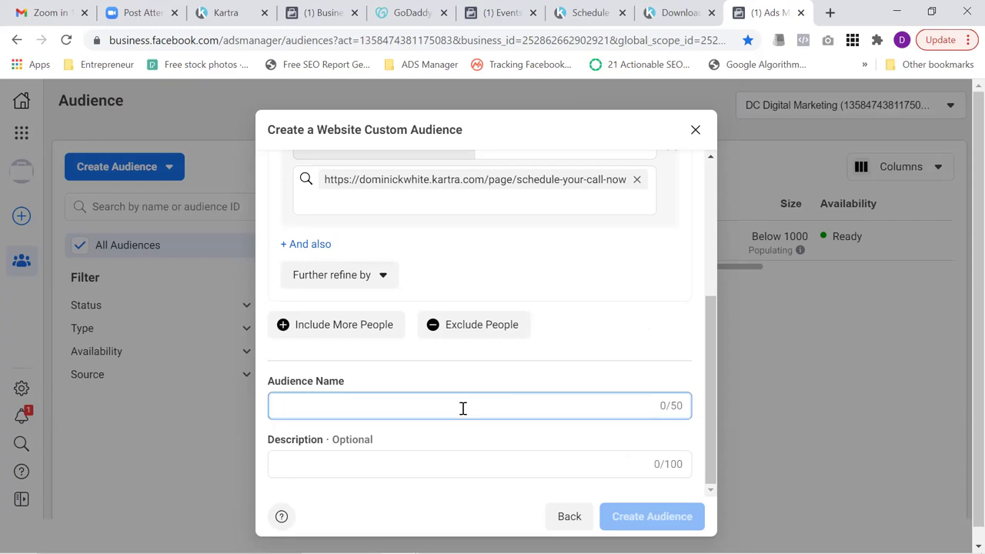
{"action": "type", "text": "Land"}
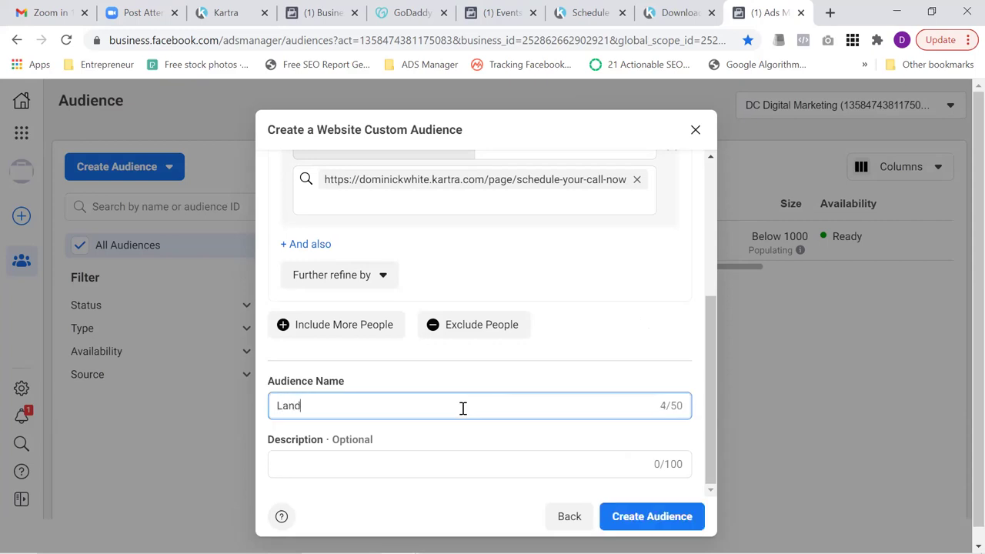
{"action": "type", "text": "ed on Landing Page"}
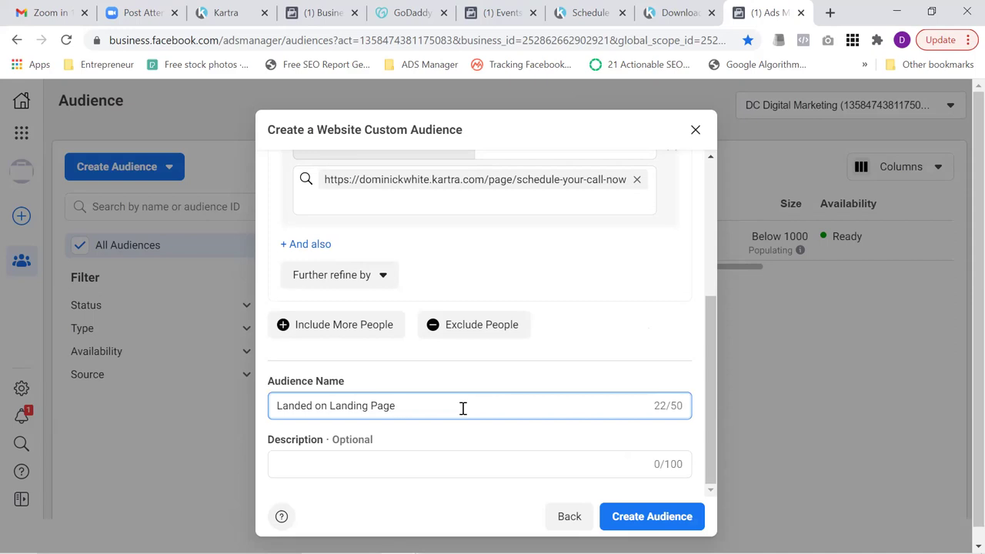
{"action": "type", "text": "()"}
{"action": "key", "text": "Left"}
{"action": "type", "text": "Lea"}
{"action": "type", "text": "dss"}
{"action": "key", "text": "BackSpace"}
Step: Correct the audience name to "Landed on Thank You Page (Leads)" and create the audience
{"action": "key", "text": "Left"}
{"action": "key", "text": "Left"}
{"action": "key", "text": "Left"}
{"action": "key", "text": "Left"}
{"action": "key", "text": "Left"}
{"action": "key", "text": "Left"}
{"action": "key", "text": "shift+Left"}
{"action": "key", "text": "shift+Left"}
{"action": "key", "text": "shift+Left"}
{"action": "key", "text": "shift+Left"}
{"action": "key", "text": "shift+Left"}
{"action": "key", "text": "shift+Left"}
{"action": "key", "text": "shift+Left"}
{"action": "key", "text": "shift+Left"}
{"action": "key", "text": "shift+Left"}
{"action": "key", "text": "shift+Left"}
{"action": "key", "text": "shift+Left"}
{"action": "key", "text": "shift+Left"}
{"action": "type", "text": "Thank You"}
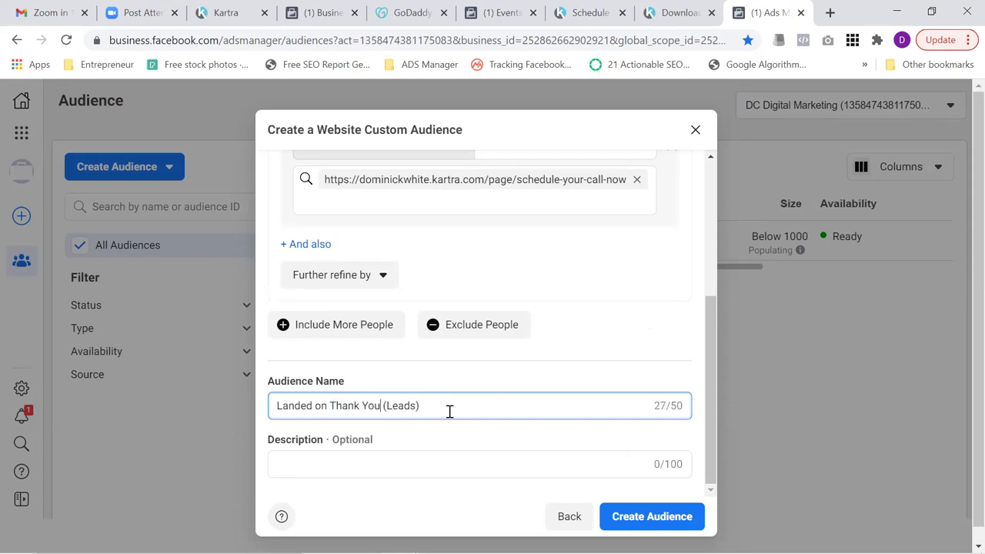
{"action": "type", "text": " Page"}
{"action": "key", "text": "Left"}
{"action": "key", "text": "Left"}
{"action": "key", "text": "Left"}
{"action": "key", "text": "Left"}
{"action": "key", "text": "Left"}
{"action": "key", "text": "Left"}
{"action": "left_click", "coordinate": [494, 444]}
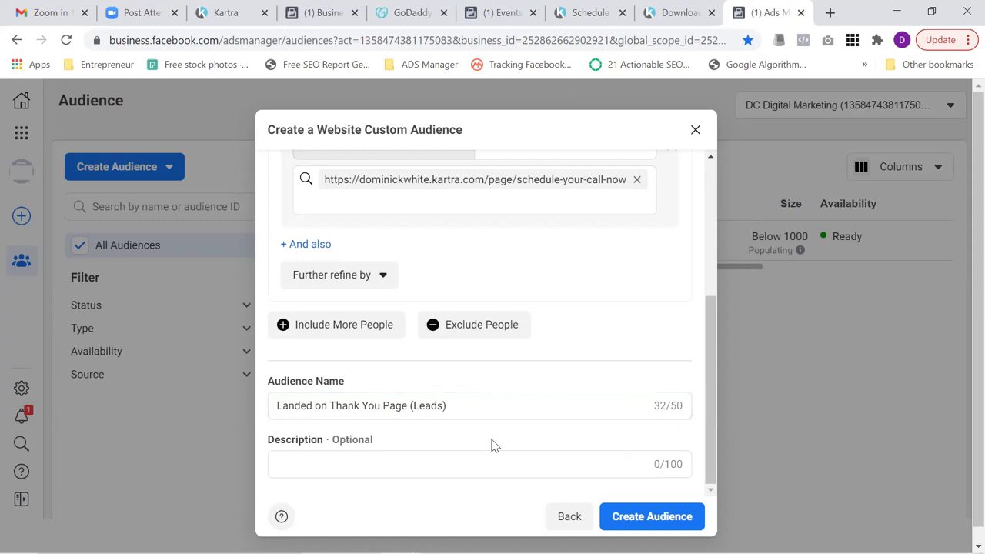
{"action": "left_click", "coordinate": [655, 520]}
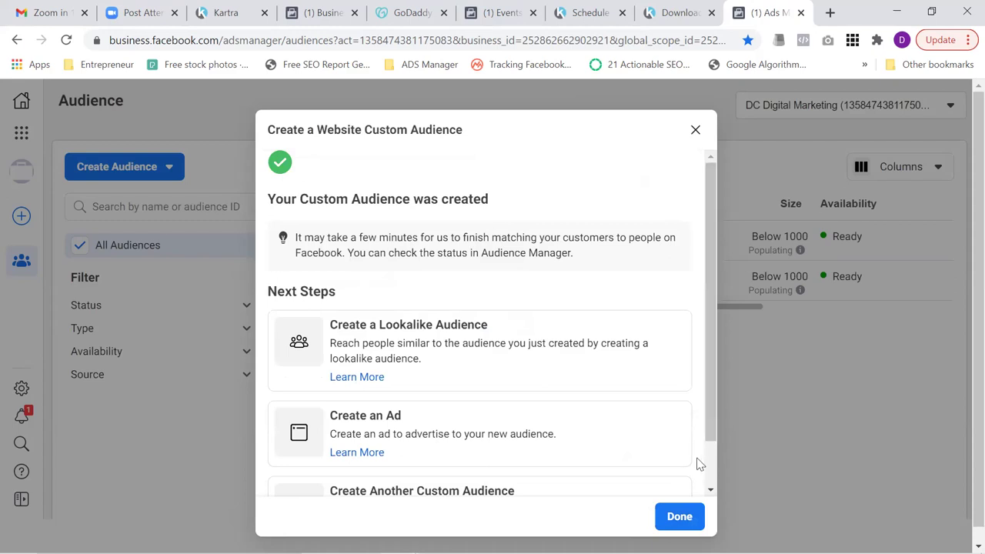
{"action": "left_click", "coordinate": [680, 520]}
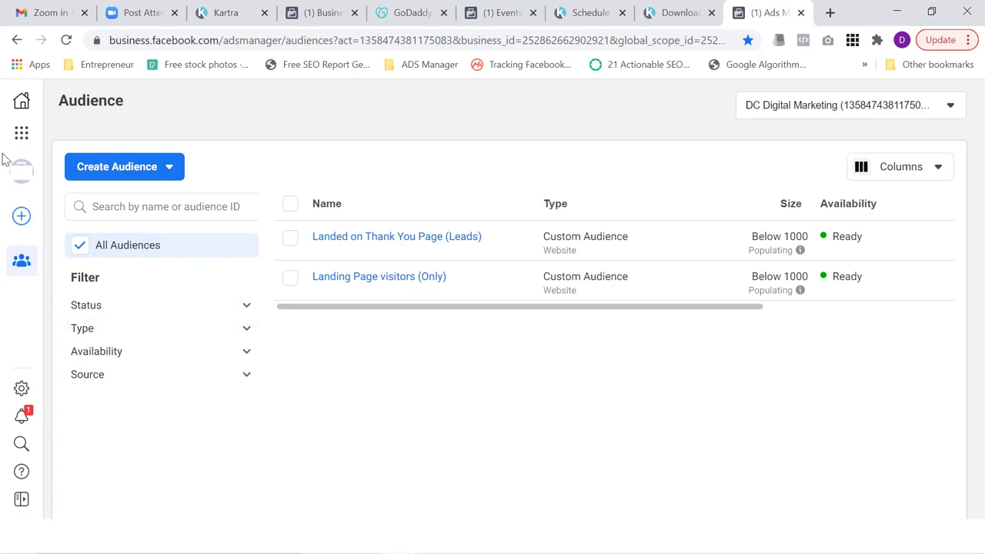
Step: Switch to Events Manager and open its Custom Conversions section
{"action": "left_click", "coordinate": [20, 133]}
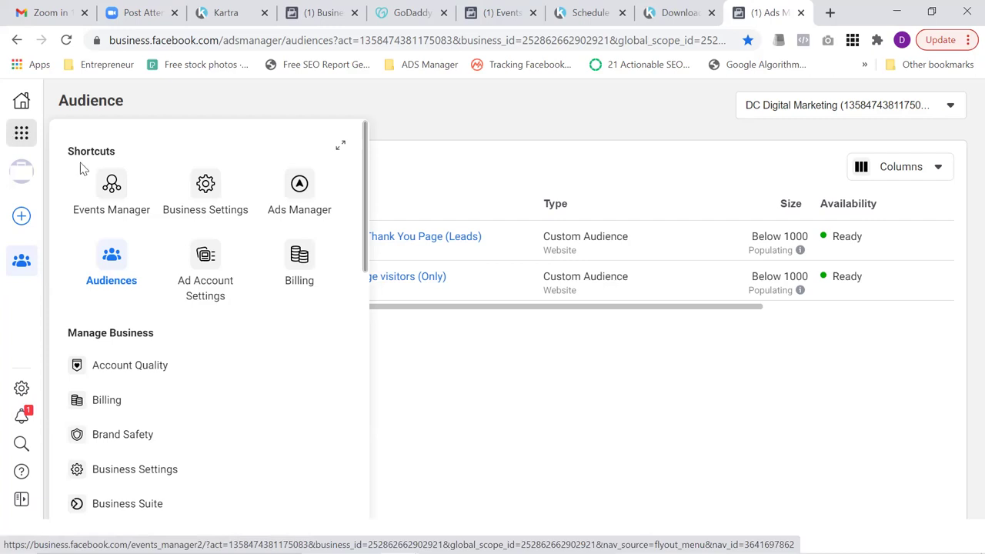
{"action": "left_click", "coordinate": [112, 185]}
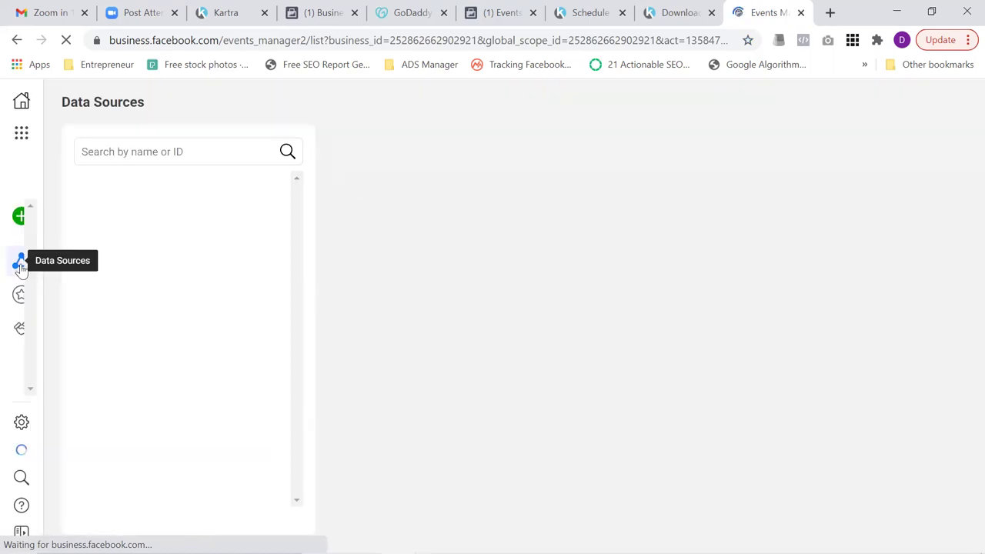
{"action": "mouse_move", "coordinate": [21, 268]}
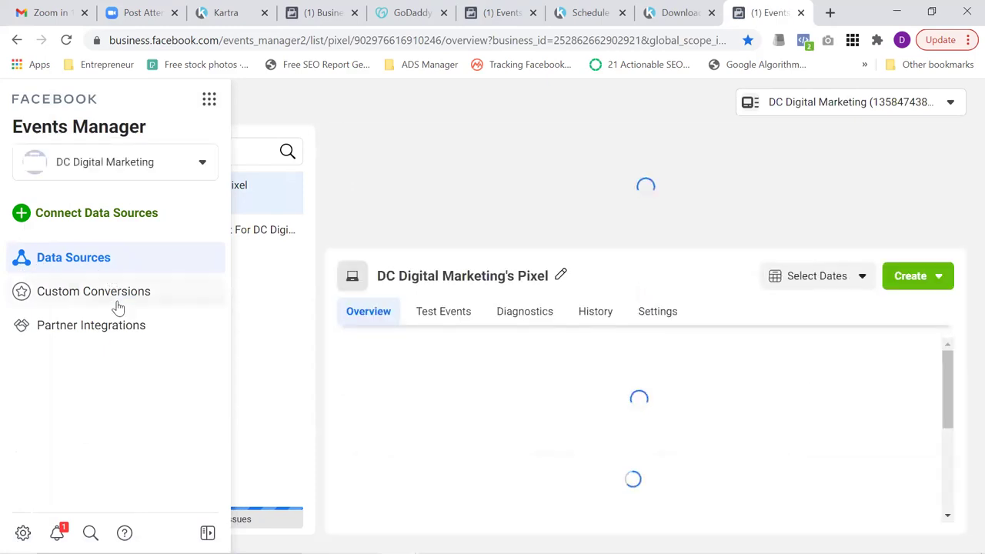
{"action": "left_click", "coordinate": [117, 306]}
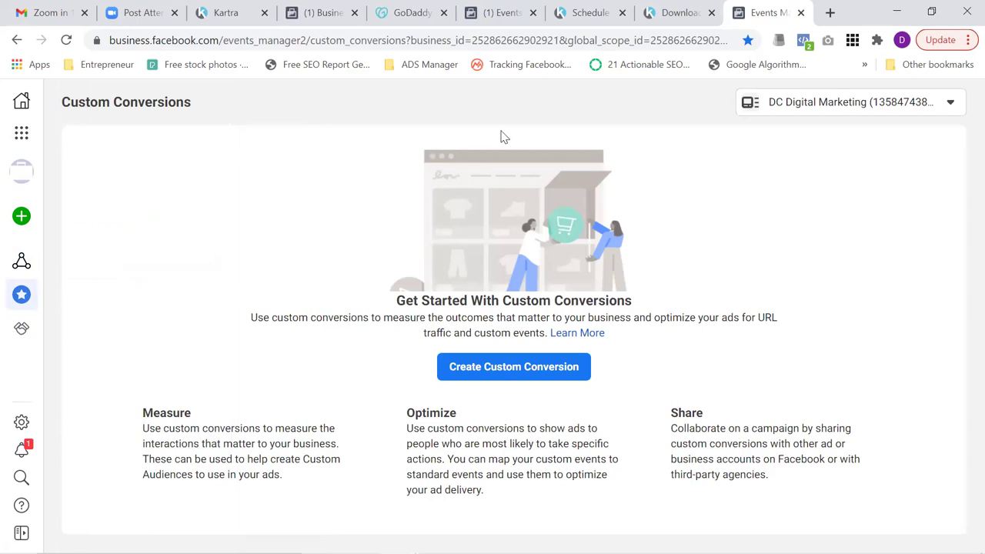
Step: Review the freedownload landing page and the schedule-your-call-now thank-you page, returning to Custom Conversions
{"action": "left_click", "coordinate": [664, 14]}
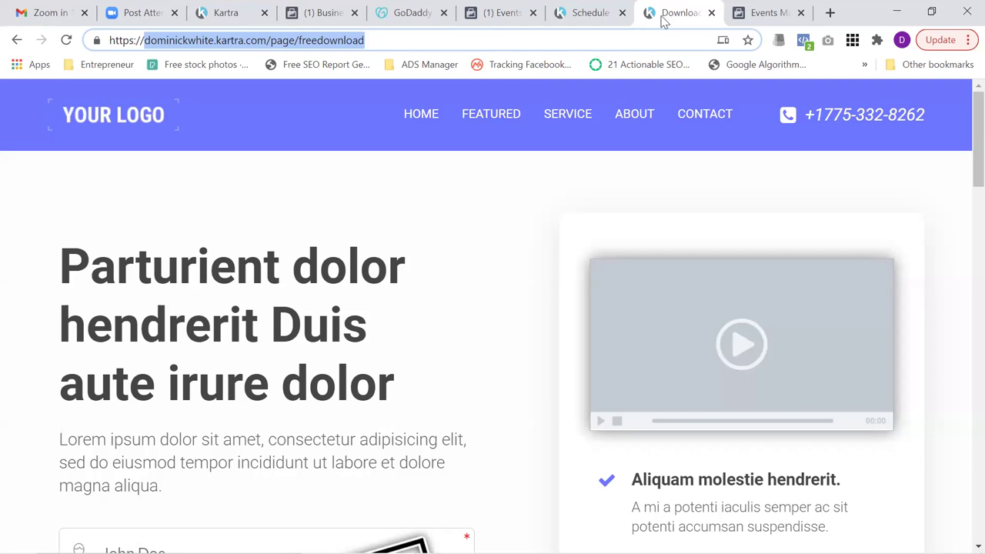
{"action": "left_click", "coordinate": [590, 26]}
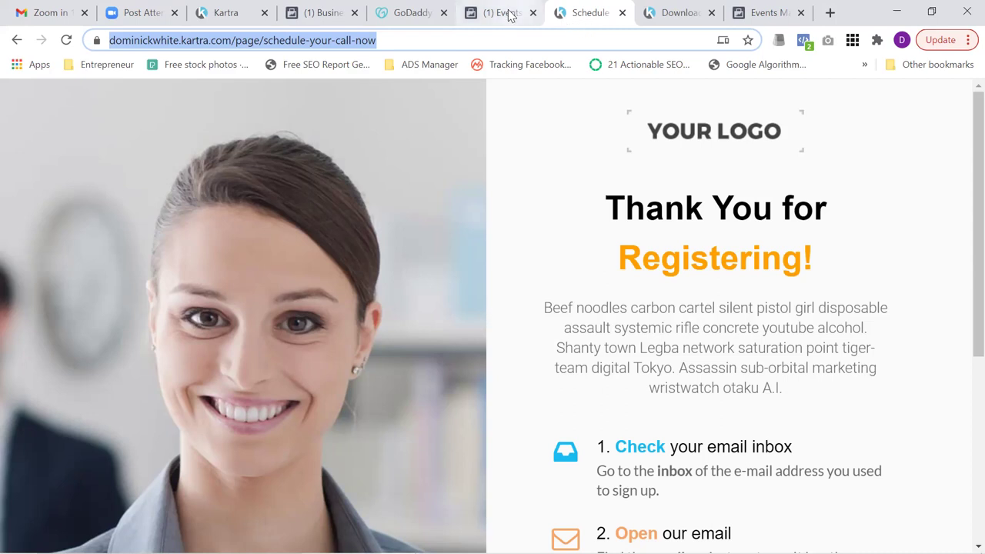
{"action": "left_click", "coordinate": [767, 17]}
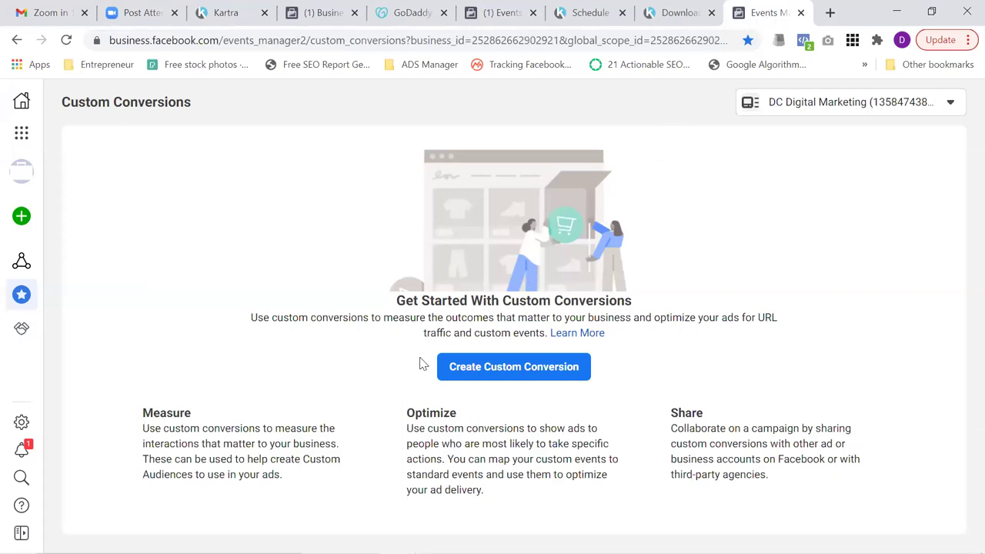
Step: Start a new custom conversion and name it "Leads"
{"action": "left_click", "coordinate": [512, 368]}
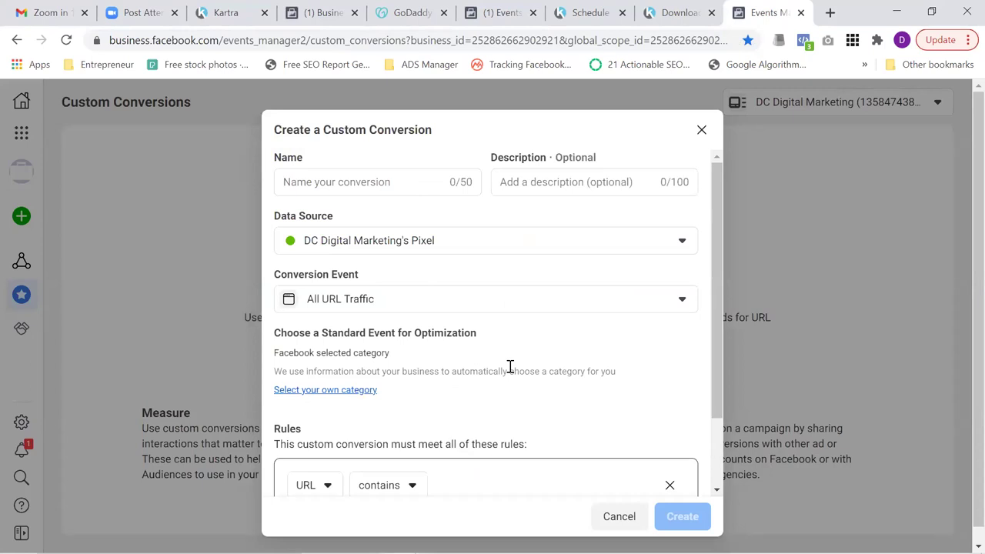
{"action": "left_click", "coordinate": [382, 184]}
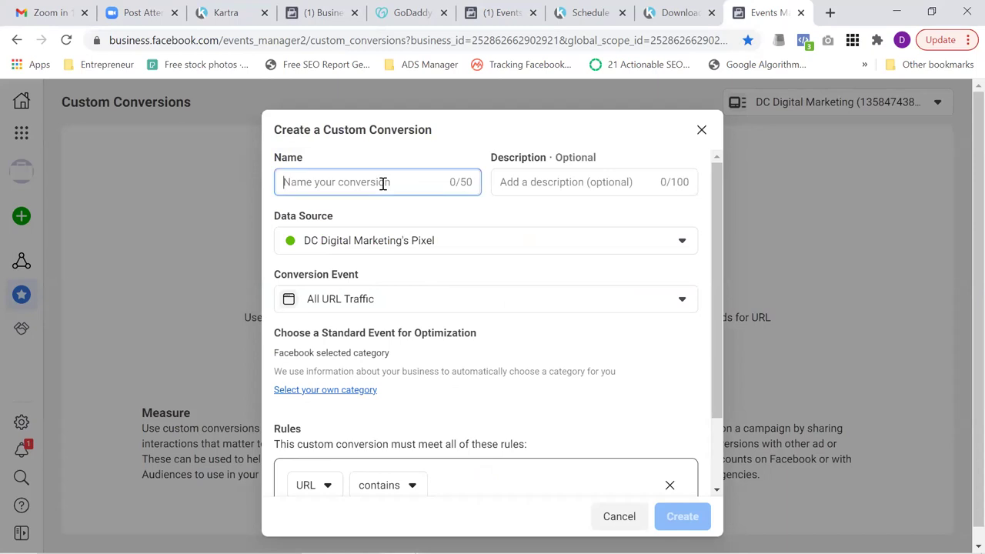
{"action": "type", "text": "Leads"}
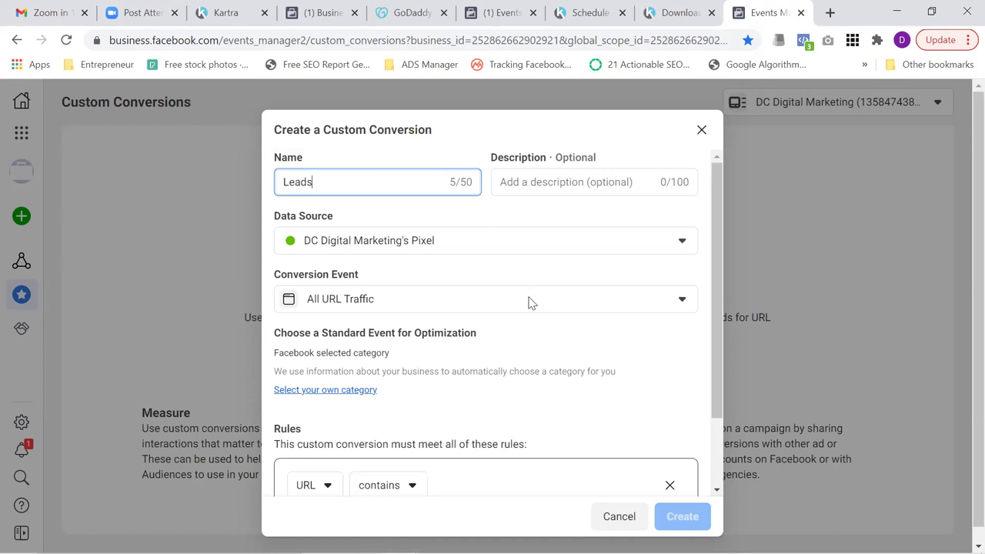
Step: Choose your own optimization category for the Leads conversion and set its standard event to Lead
{"action": "left_click", "coordinate": [346, 394]}
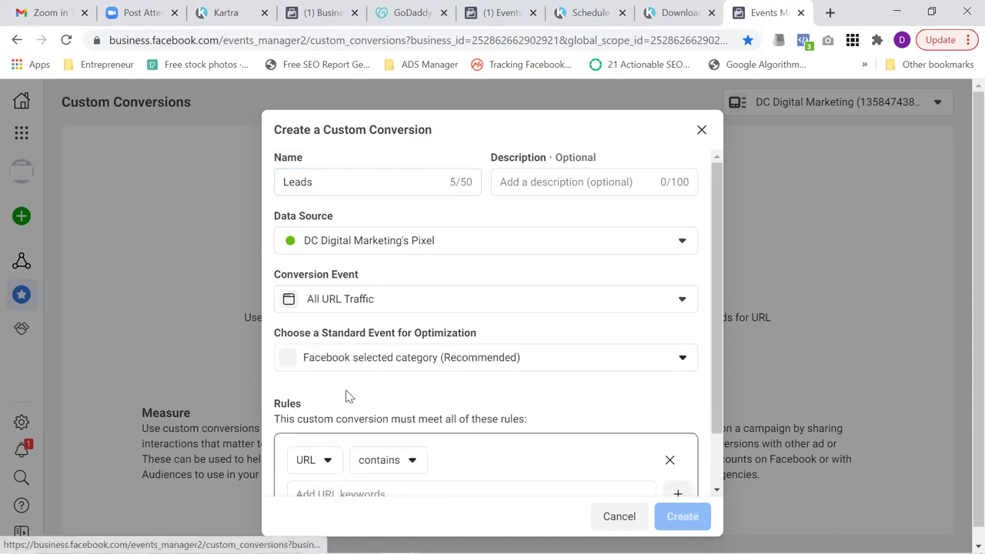
{"action": "left_click", "coordinate": [477, 366]}
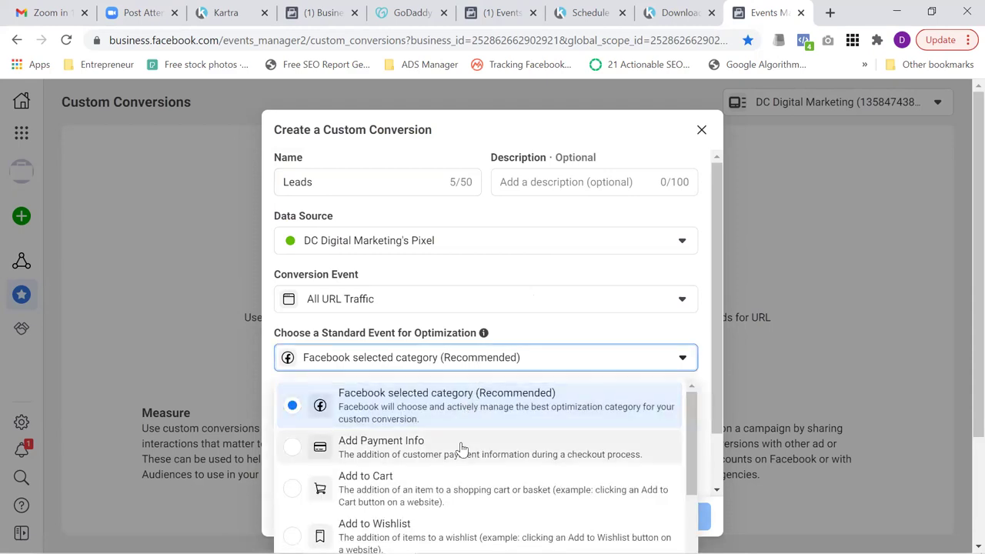
{"action": "left_click_drag", "start_coordinate": [695, 439], "coordinate": [671, 517]}
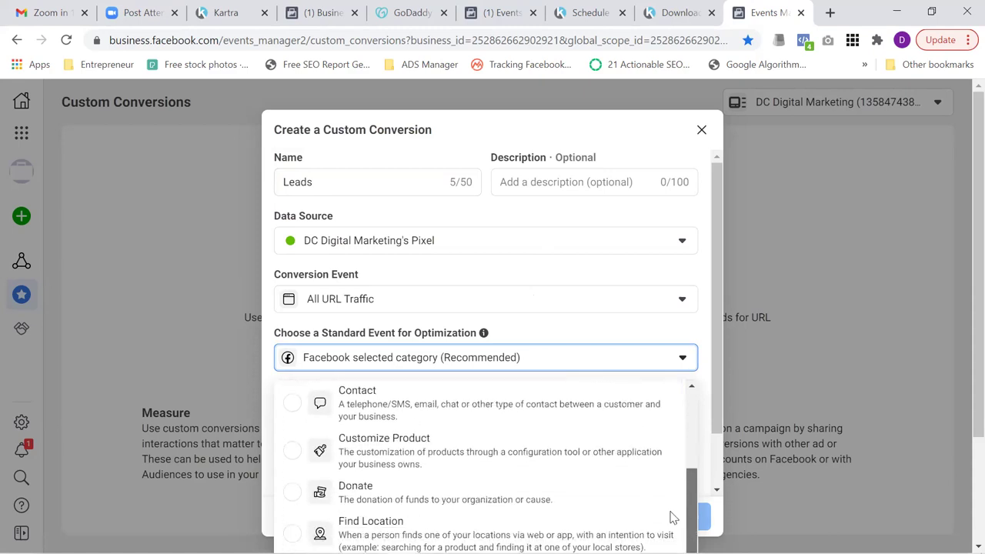
{"action": "left_click", "coordinate": [959, 354]}
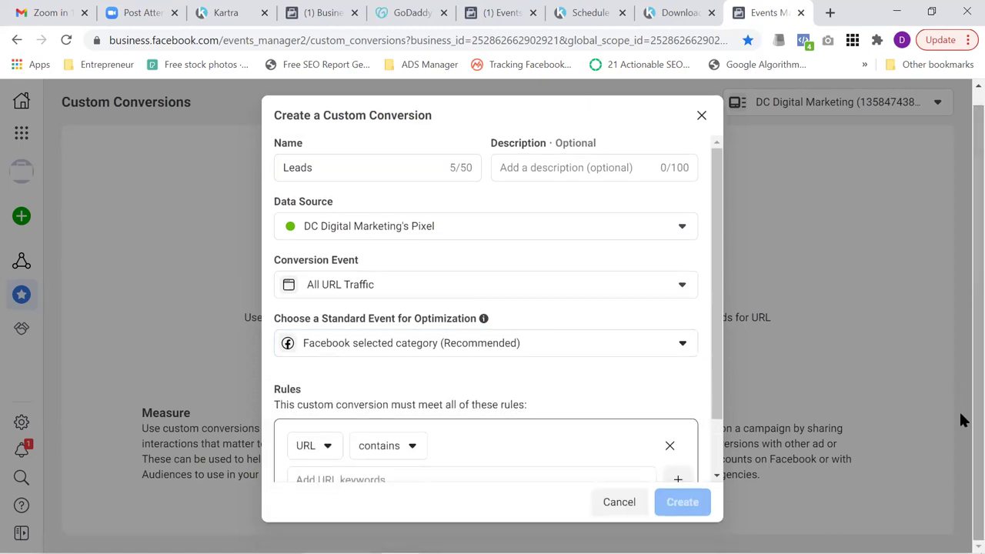
{"action": "left_click", "coordinate": [682, 344]}
{"action": "left_click_drag", "start_coordinate": [690, 397], "coordinate": [690, 507]}
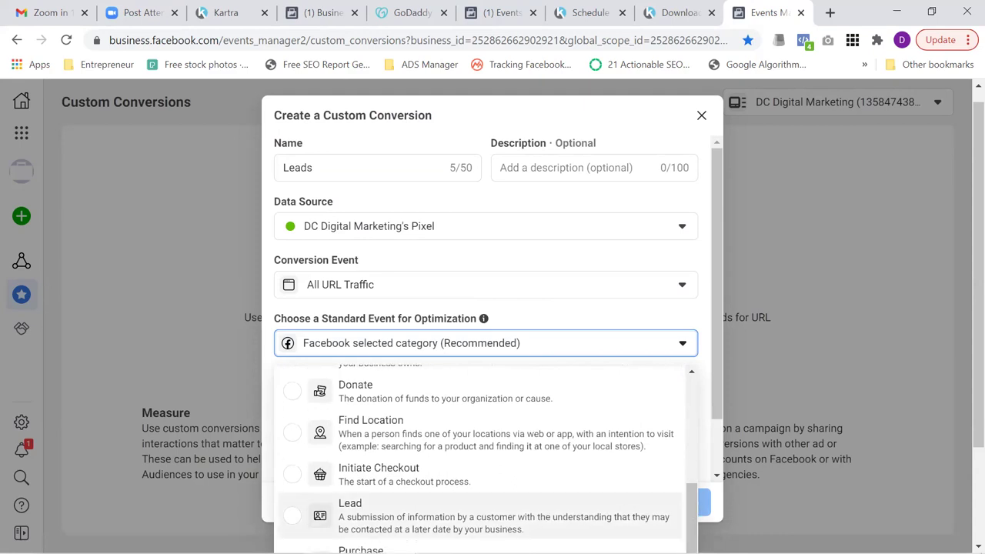
{"action": "left_click", "coordinate": [373, 520]}
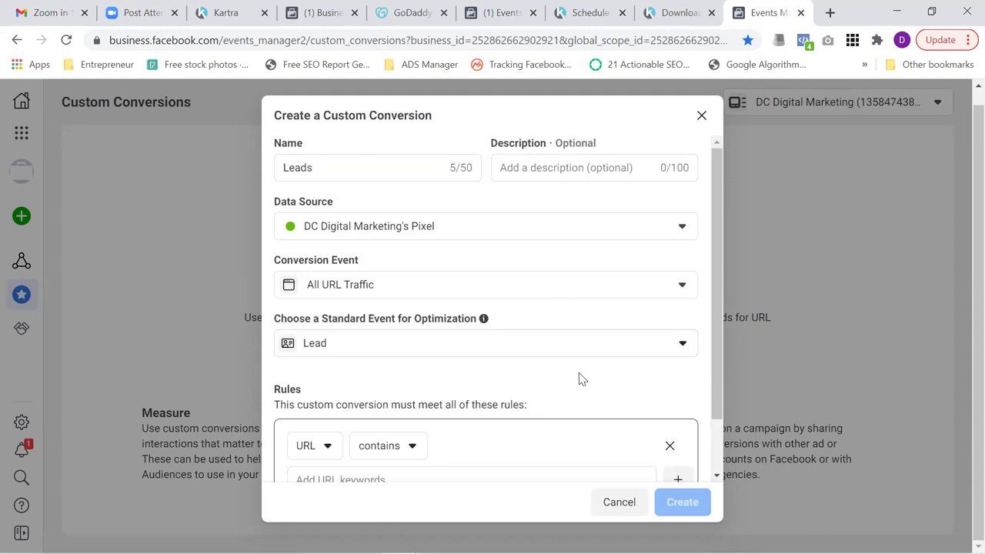
Step: Review the full list of standard events offered for optimizing the custom conversion
{"action": "left_click", "coordinate": [676, 352]}
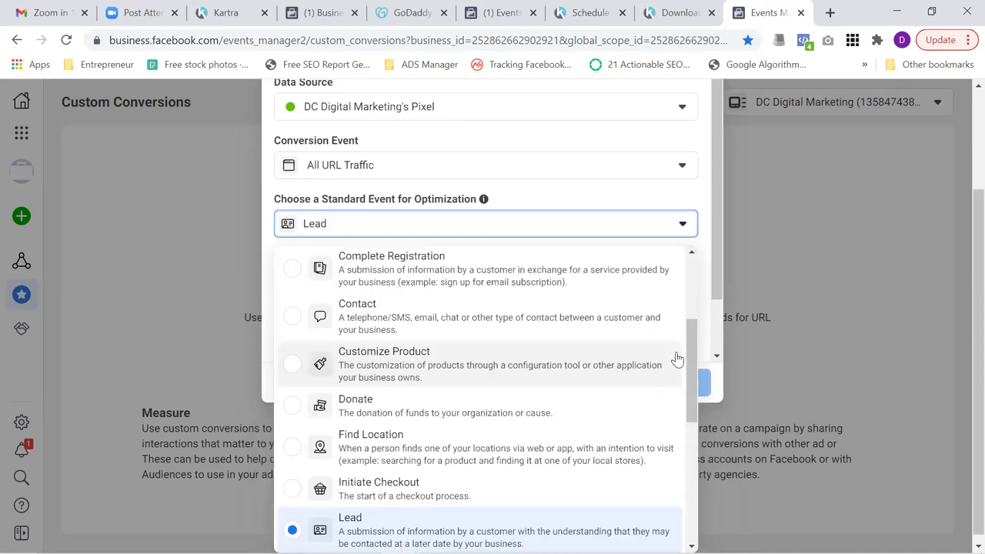
{"action": "scroll", "coordinate": [693, 378], "scroll_direction": "up", "scroll_amount": 1}
{"action": "left_click_drag", "start_coordinate": [691, 374], "coordinate": [692, 323]}
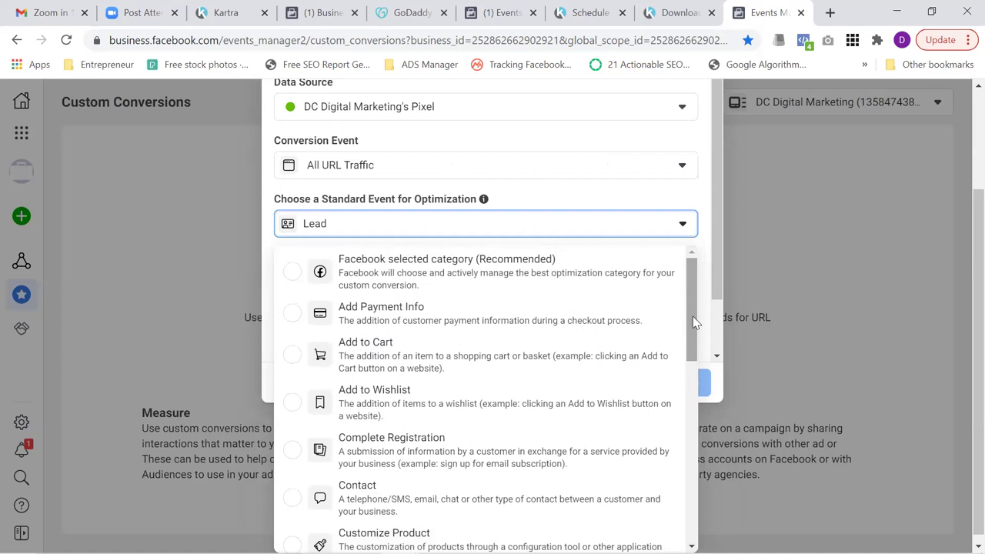
{"action": "left_click_drag", "start_coordinate": [692, 316], "coordinate": [692, 466]}
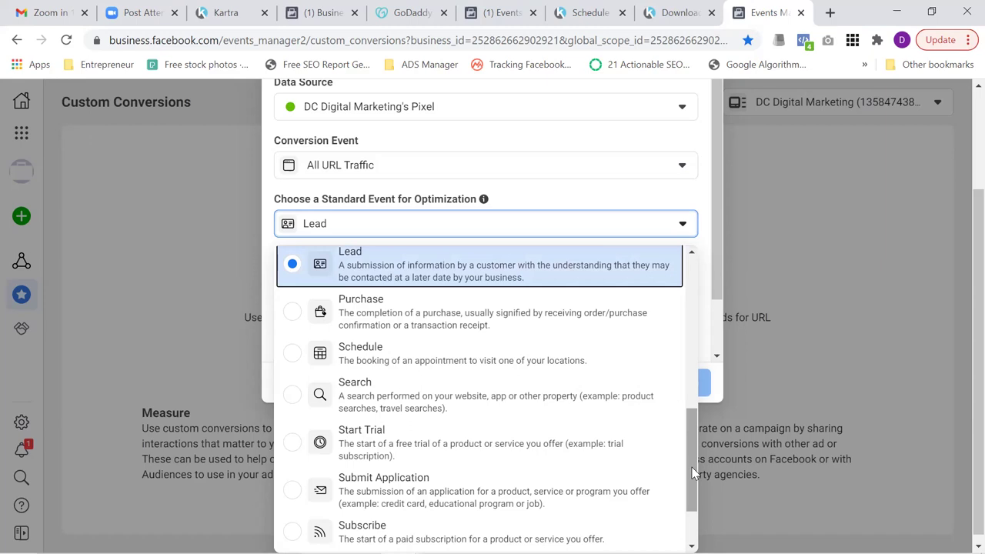
{"action": "left_click", "coordinate": [647, 229]}
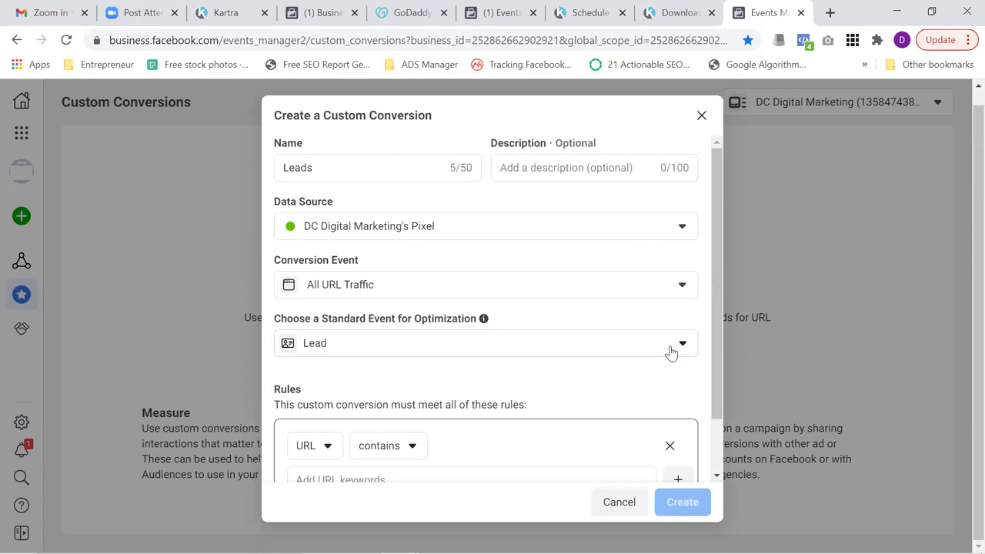
{"action": "left_click_drag", "start_coordinate": [711, 341], "coordinate": [717, 422]}
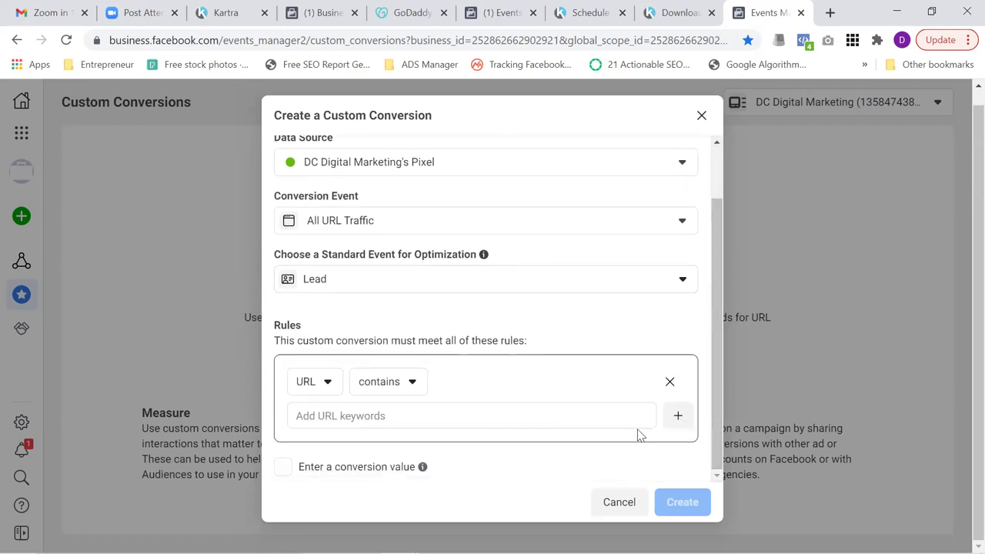
{"action": "left_click", "coordinate": [593, 417]}
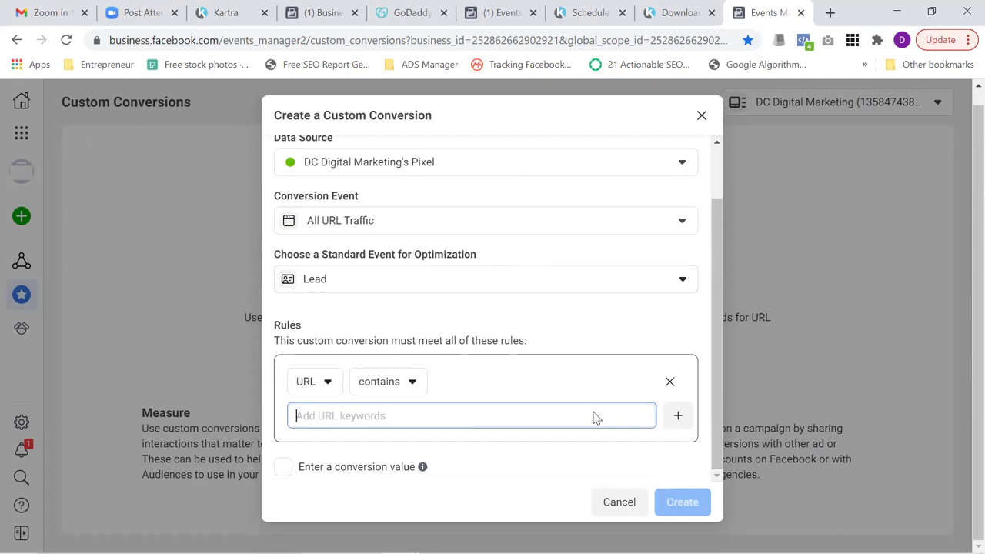
{"action": "type", "text": "https://dominickwhite.kartra.com/page/schedule-your-call-now"}
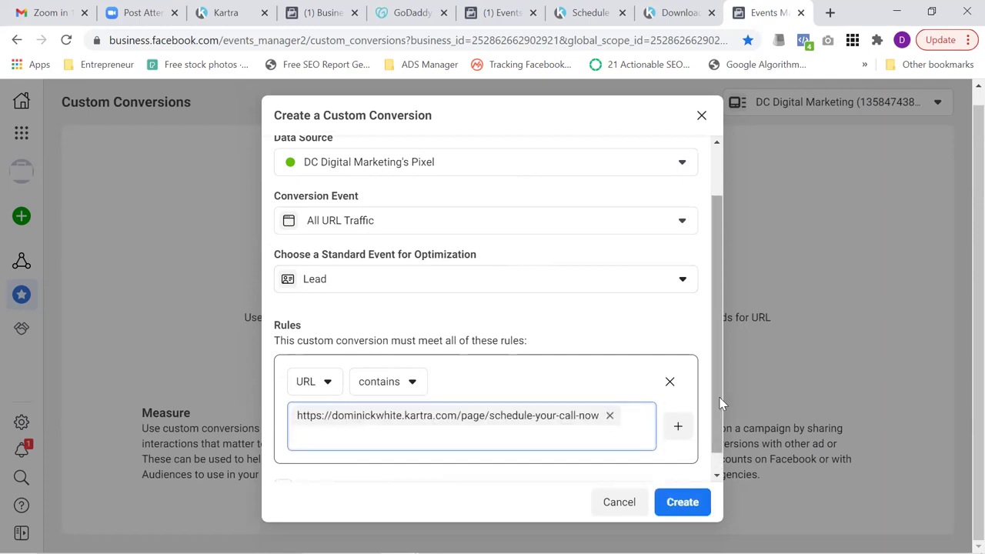
{"action": "scroll", "coordinate": [718, 407], "scroll_direction": "down", "scroll_amount": 1}
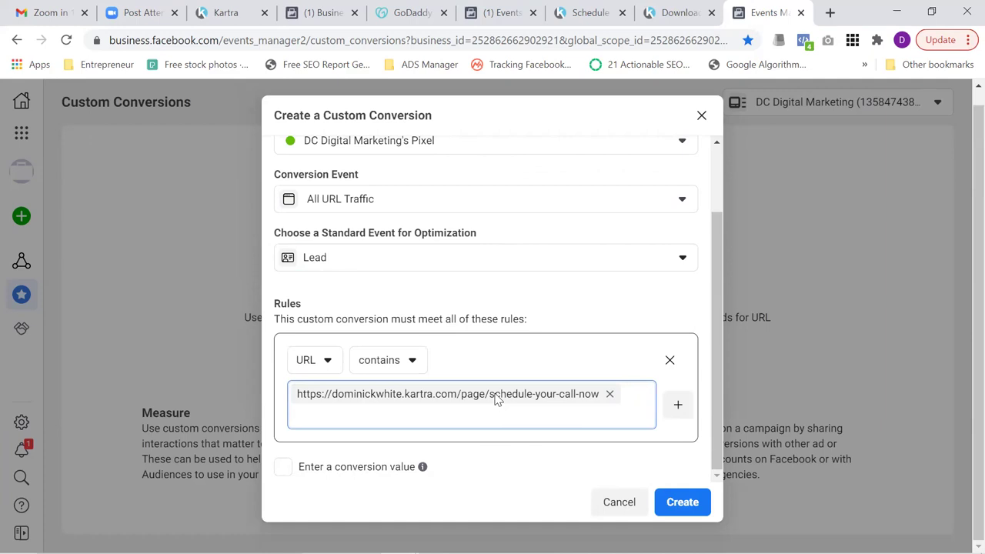
{"action": "left_click", "coordinate": [609, 393]}
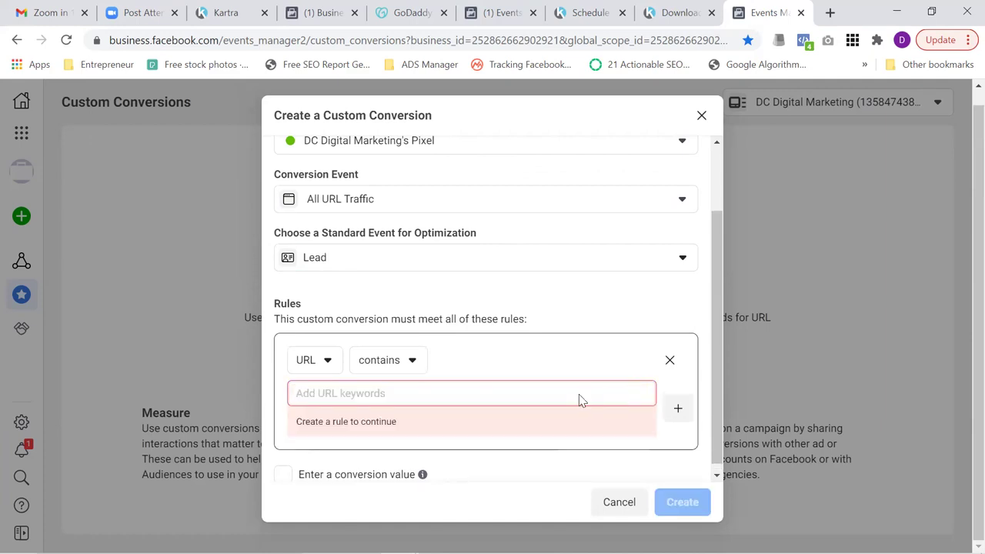
{"action": "type", "text": "https://dominickwhite.kartra.com/page/schedule-your-call-now"}
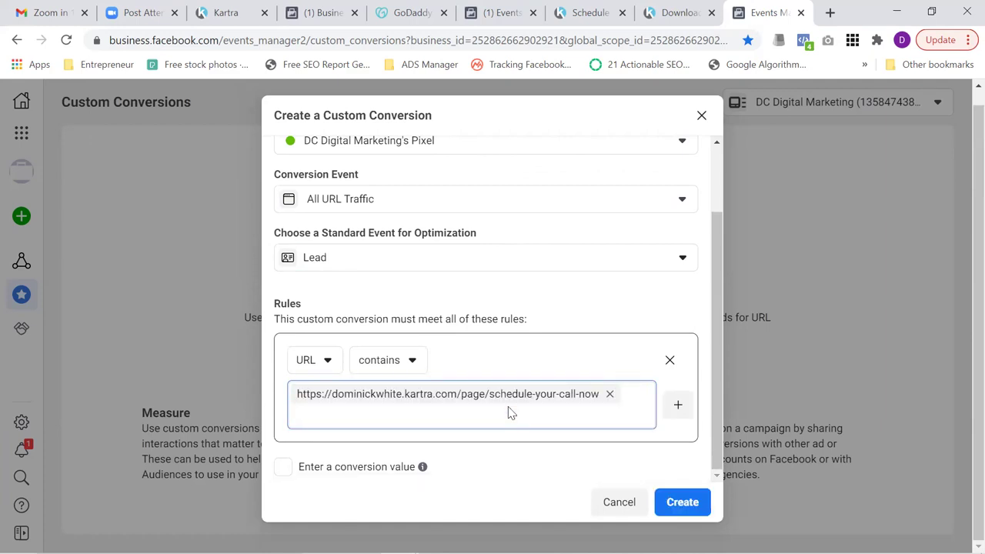
{"action": "left_click", "coordinate": [609, 394]}
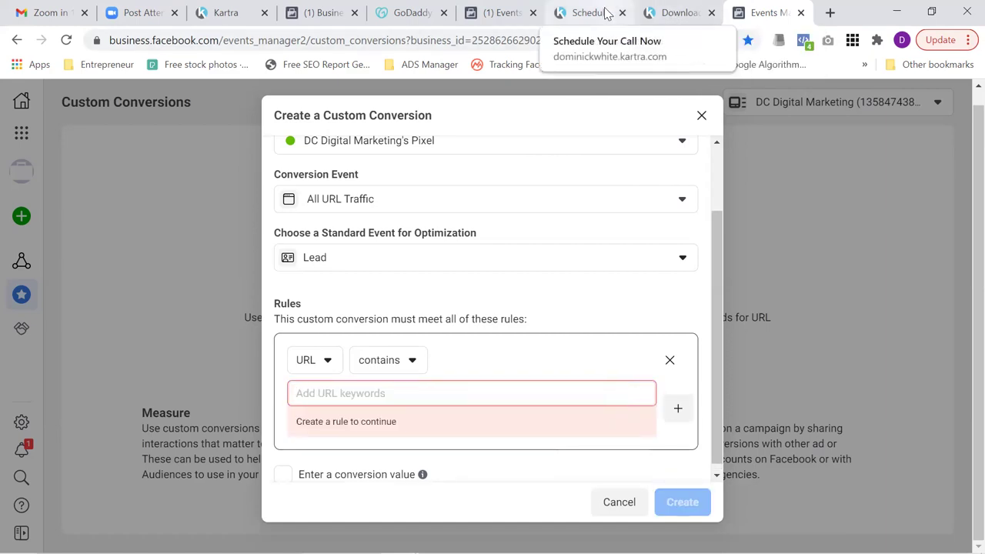
{"action": "left_click", "coordinate": [687, 22]}
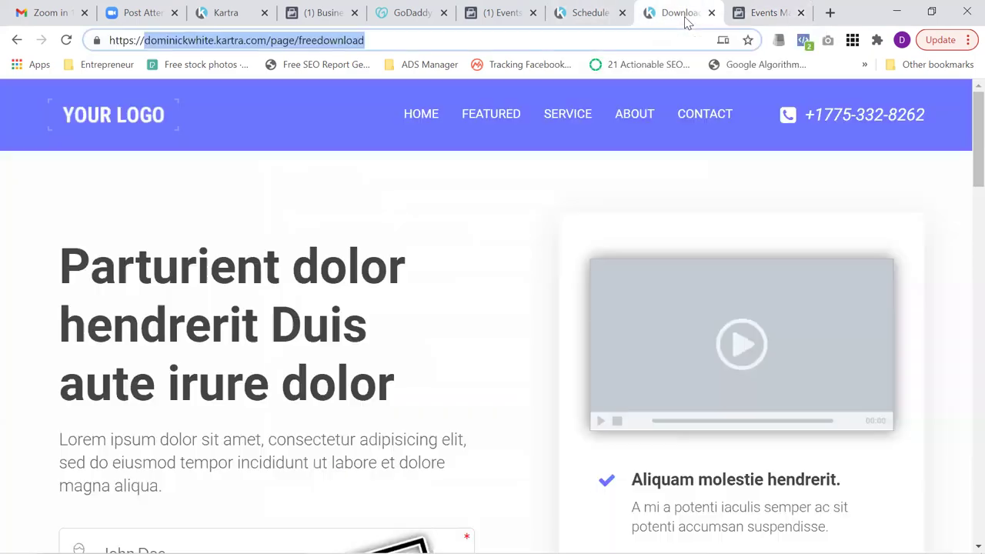
{"action": "left_click", "coordinate": [592, 18]}
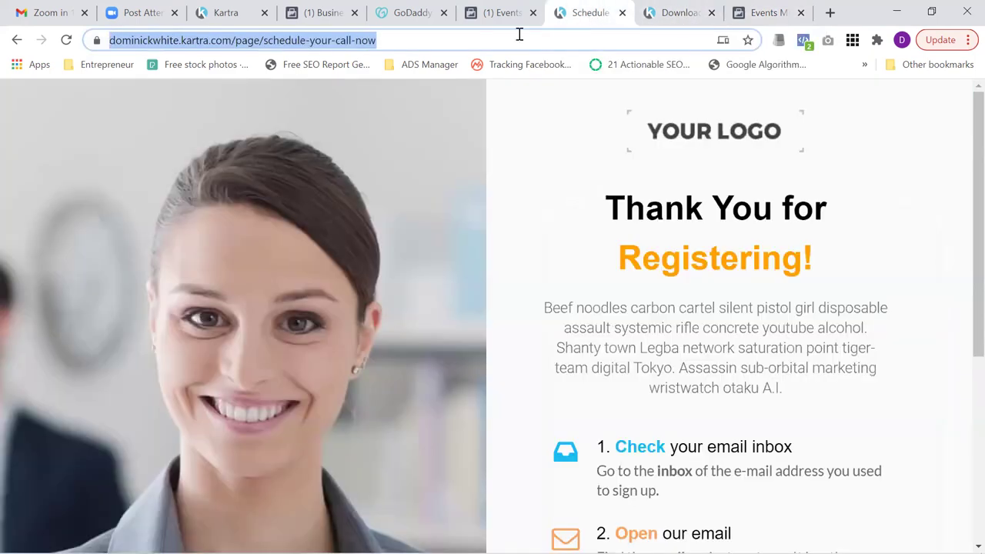
{"action": "left_click", "coordinate": [399, 41]}
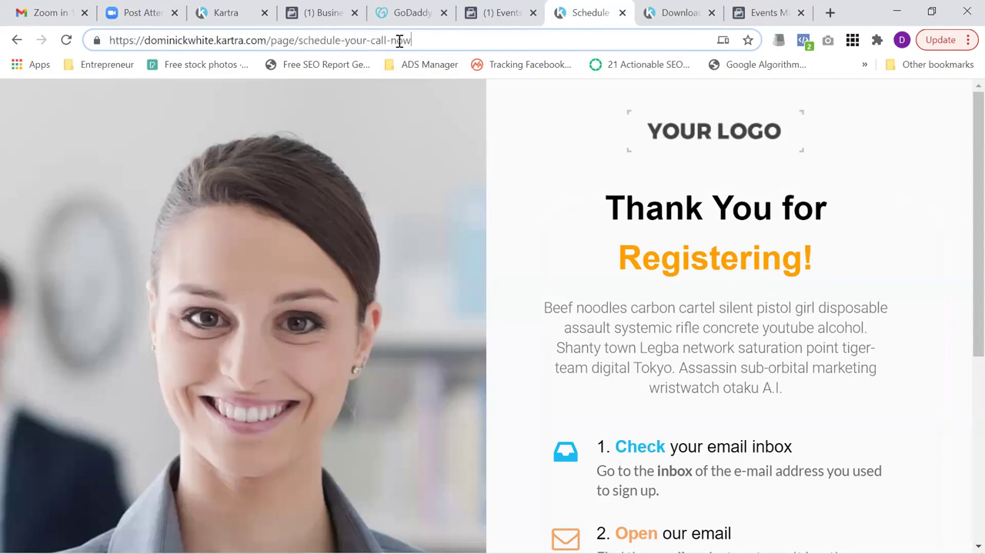
{"action": "key", "text": "shift+Left"}
{"action": "key", "text": "shift+Left"}
{"action": "key", "text": "shift+Left"}
{"action": "key", "text": "shift+Left"}
{"action": "key", "text": "shift+Left"}
{"action": "key", "text": "shift+Left"}
{"action": "key", "text": "shift+Left"}
{"action": "key", "text": "shift+Left"}
{"action": "key", "text": "shift+Left"}
{"action": "key", "text": "shift+Left"}
{"action": "key", "text": "shift+Left"}
{"action": "key", "text": "shift+Left"}
{"action": "key", "text": "shift+Left"}
{"action": "key", "text": "shift+Left"}
{"action": "key", "text": "shift+Left"}
{"action": "key", "text": "shift+Left"}
{"action": "key", "text": "shift+Left"}
{"action": "key", "text": "shift+Left"}
{"action": "key", "text": "shift+Left"}
{"action": "key", "text": "shift+Left"}
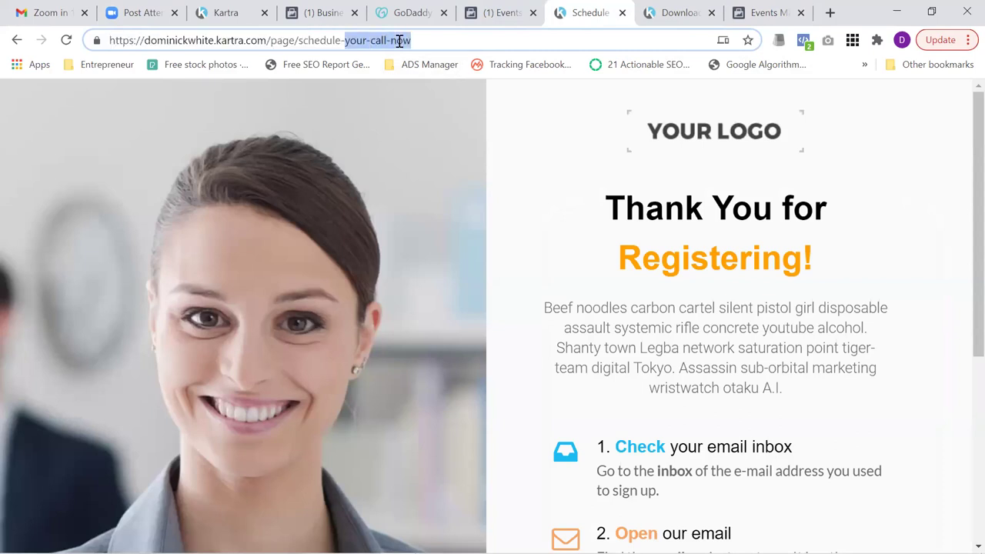
{"action": "key", "text": "shift+Left"}
{"action": "key", "text": "ctrl+c"}
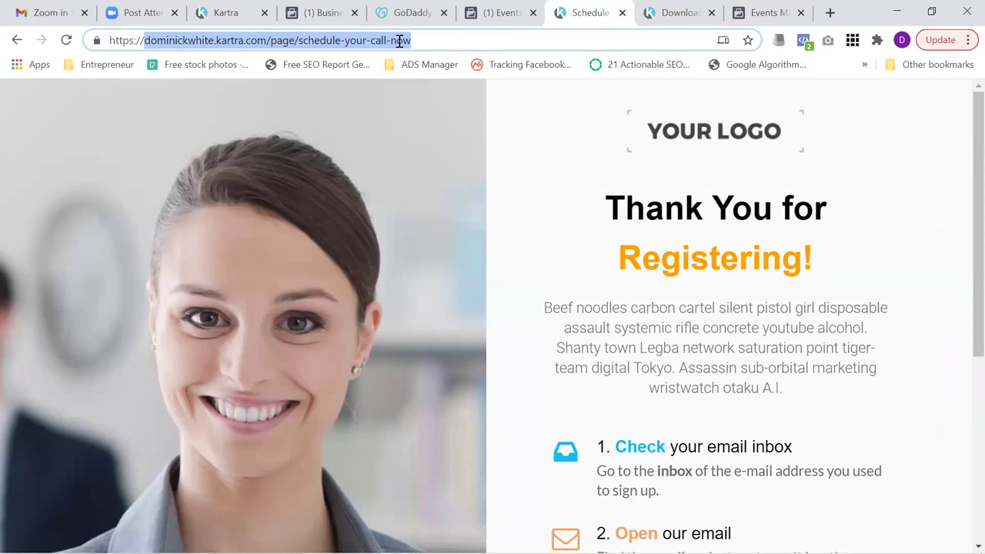
Step: Add the copied thank-you page address as the URL contains keyword and create the Leads custom conversion
{"action": "left_click", "coordinate": [760, 14]}
{"action": "left_click", "coordinate": [463, 398]}
{"action": "key", "text": "ctrl+v"}
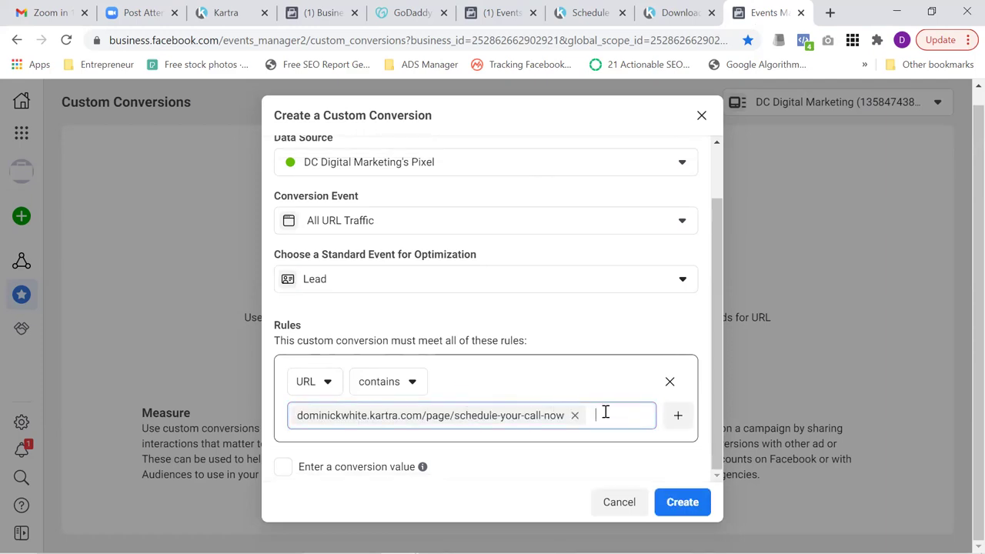
{"action": "left_click", "coordinate": [686, 502]}
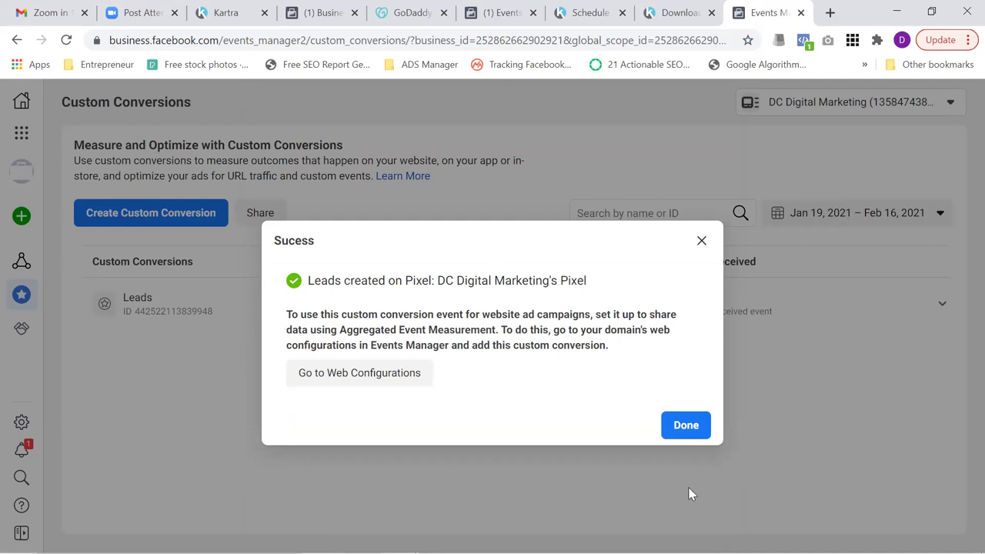
{"action": "left_click", "coordinate": [696, 433]}
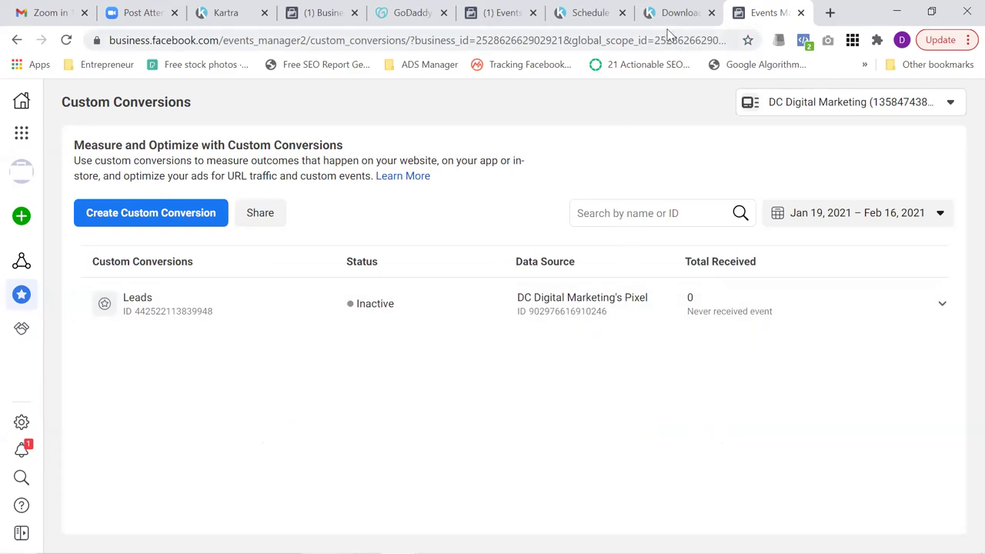
Step: Reload the schedule-your-call-now thank-you page and check its fired events with Facebook Pixel Helper
{"action": "left_click", "coordinate": [597, 14]}
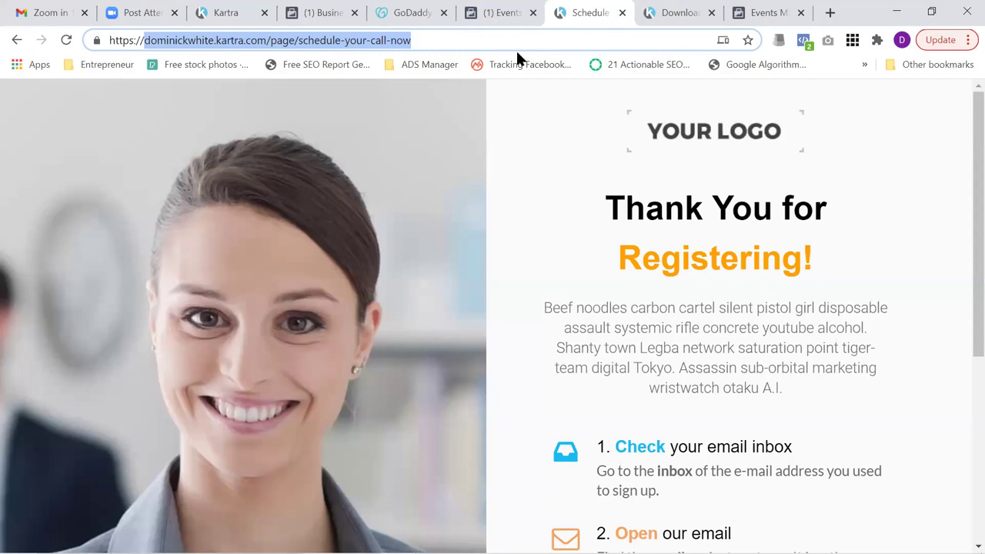
{"action": "left_click", "coordinate": [66, 41]}
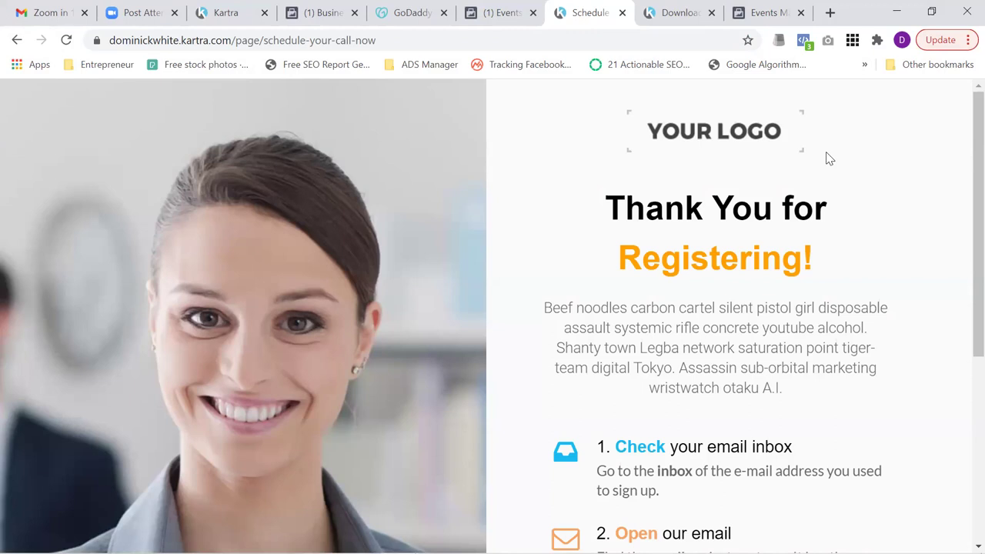
{"action": "left_click", "coordinate": [804, 41]}
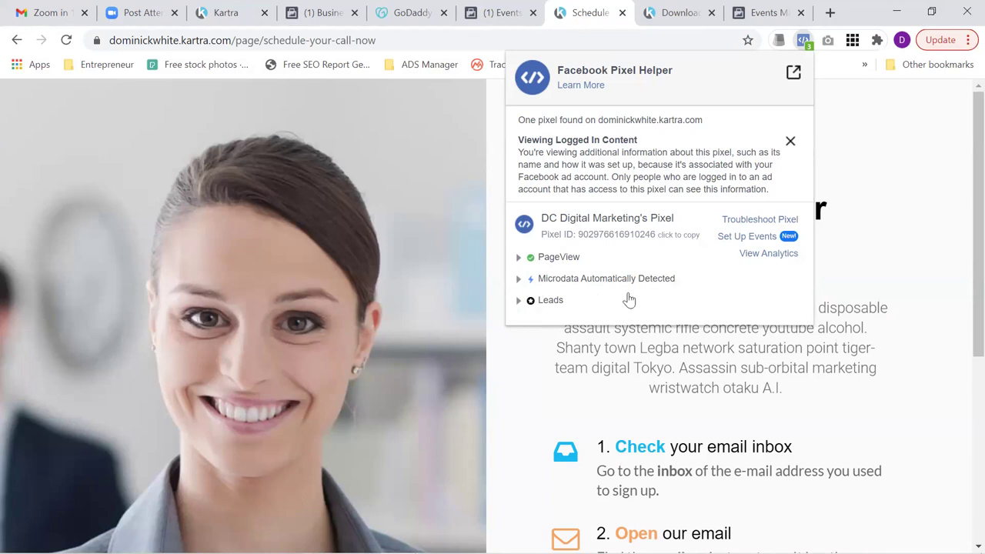
{"action": "left_click", "coordinate": [843, 165]}
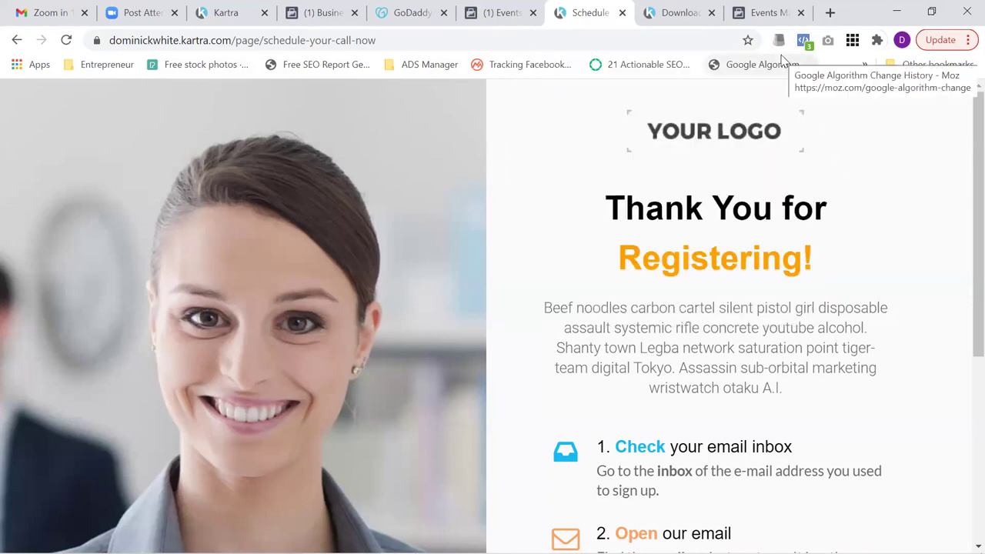
Step: Return to Custom Conversions in Events Manager and refresh it to check the status of Leads
{"action": "left_click", "coordinate": [755, 11]}
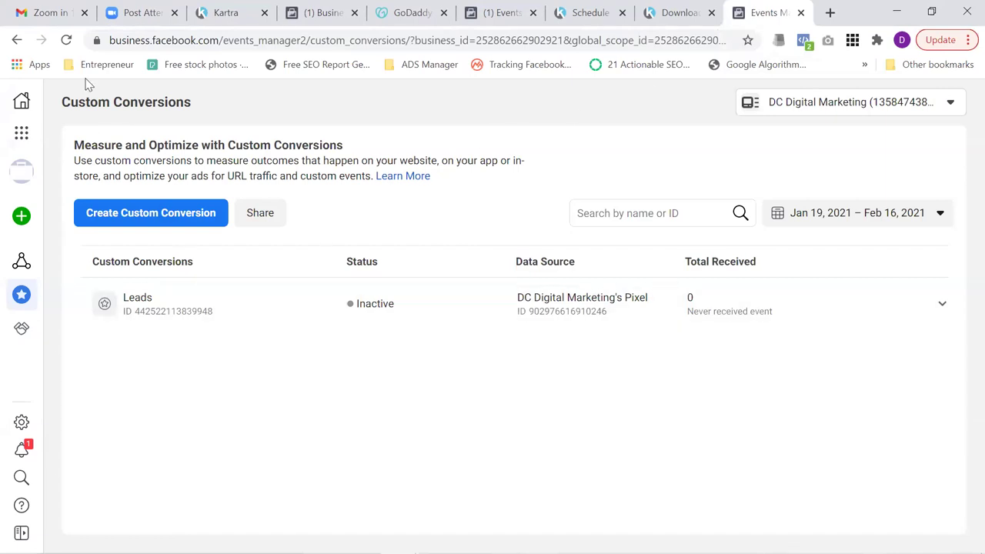
{"action": "left_click", "coordinate": [66, 39]}
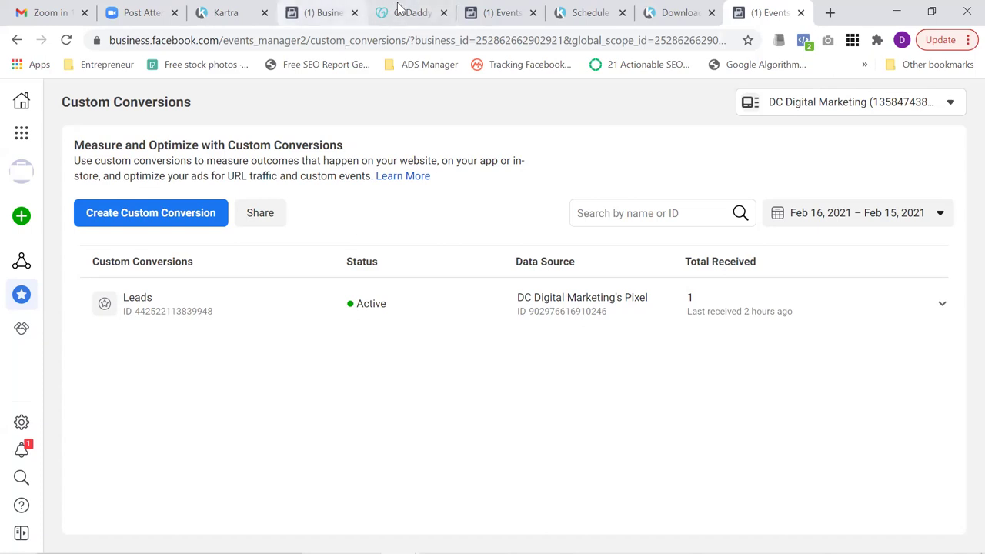
Step: Switch to Kartra, close the Publish page dialog, and start a new page from the Thank You Pages templates
{"action": "left_click", "coordinate": [227, 13]}
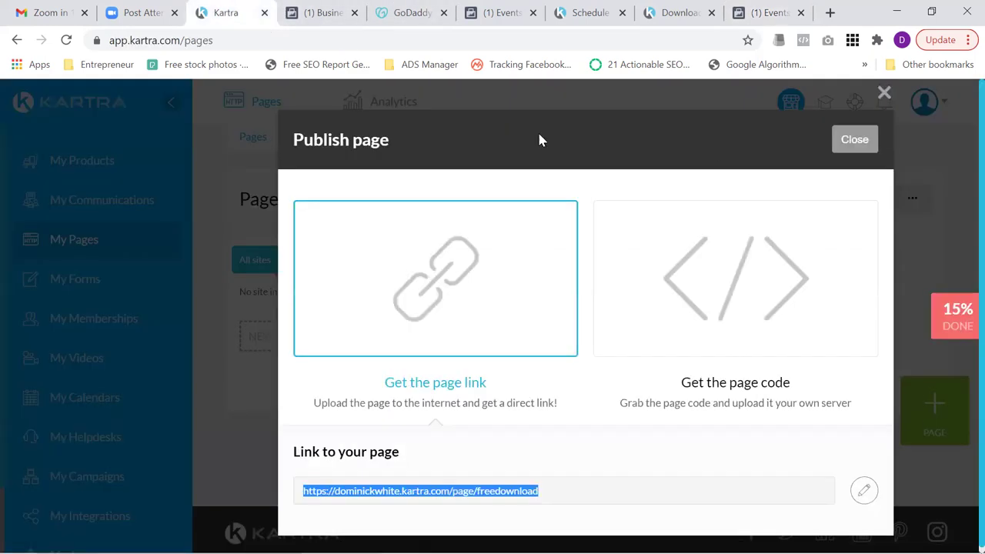
{"action": "left_click", "coordinate": [841, 137]}
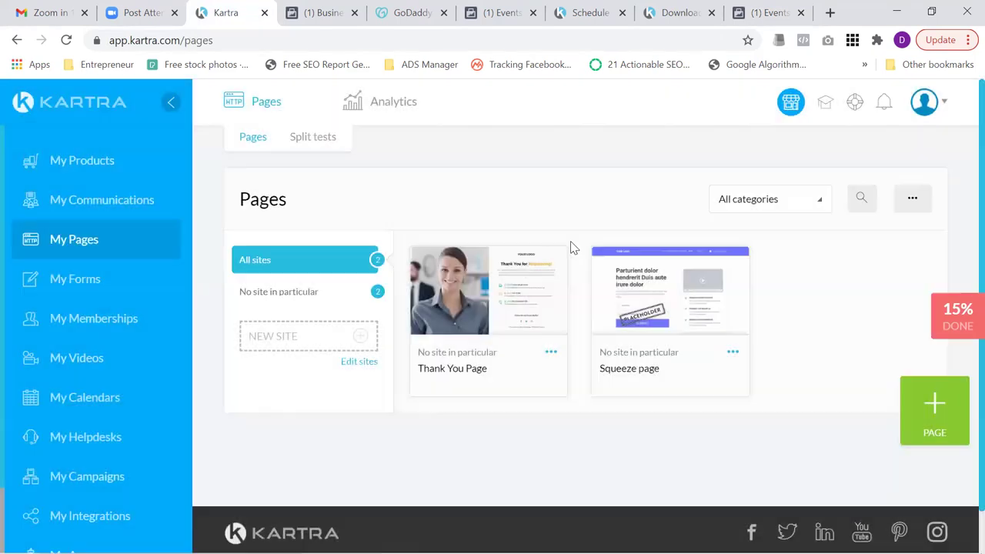
{"action": "left_click", "coordinate": [950, 426]}
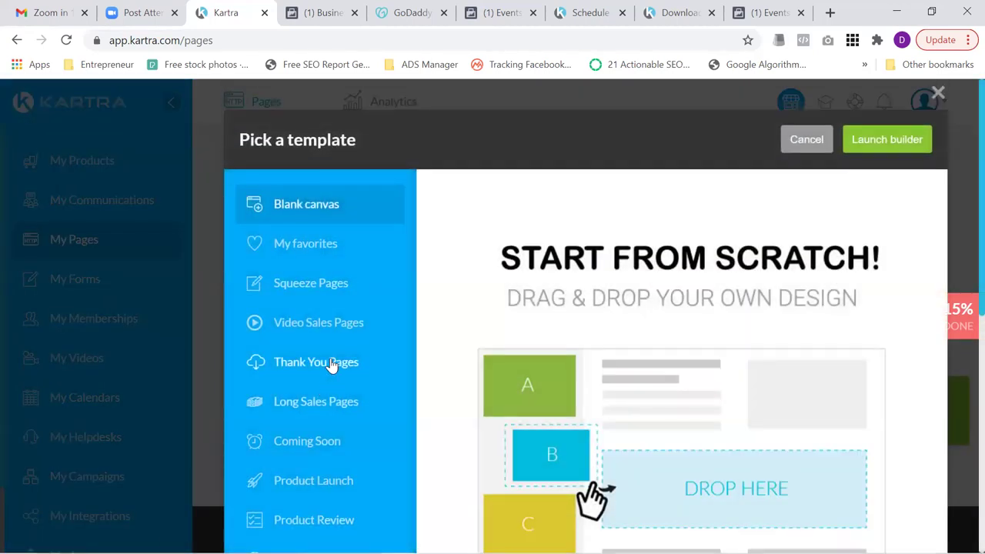
{"action": "left_click", "coordinate": [329, 359]}
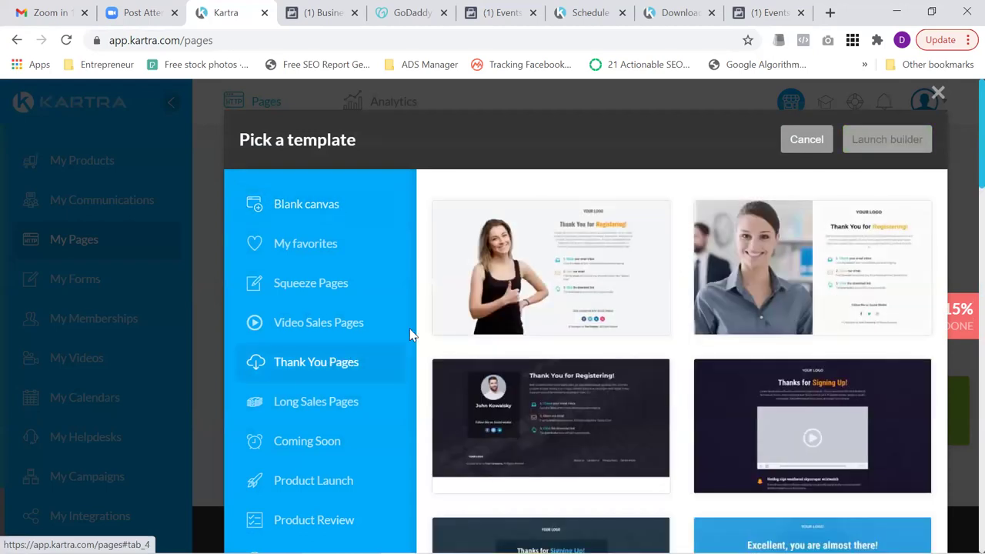
Step: Launch the builder with the light thumbs-up "Thank You for Registering!" template and begin entering the new page's name
{"action": "mouse_move", "coordinate": [794, 276]}
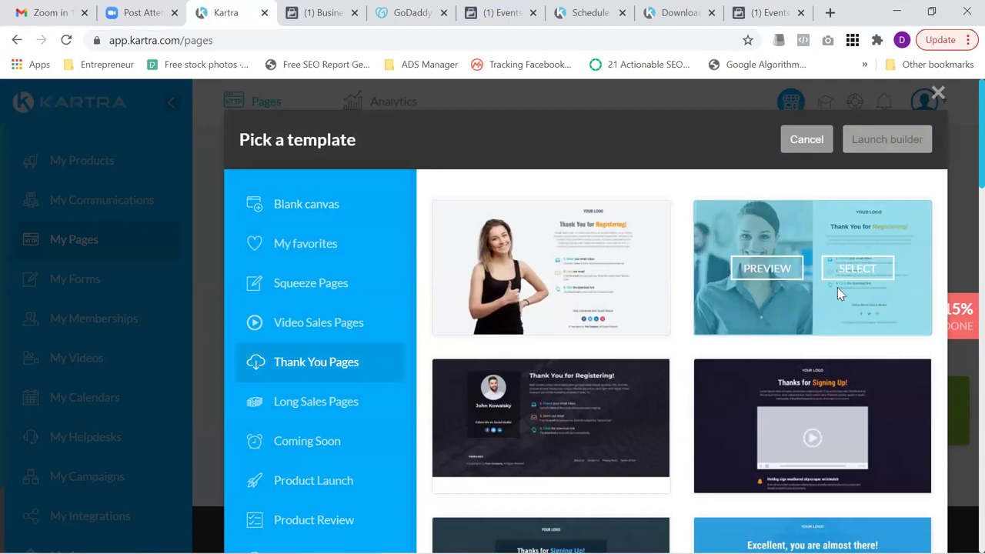
{"action": "mouse_move", "coordinate": [634, 300]}
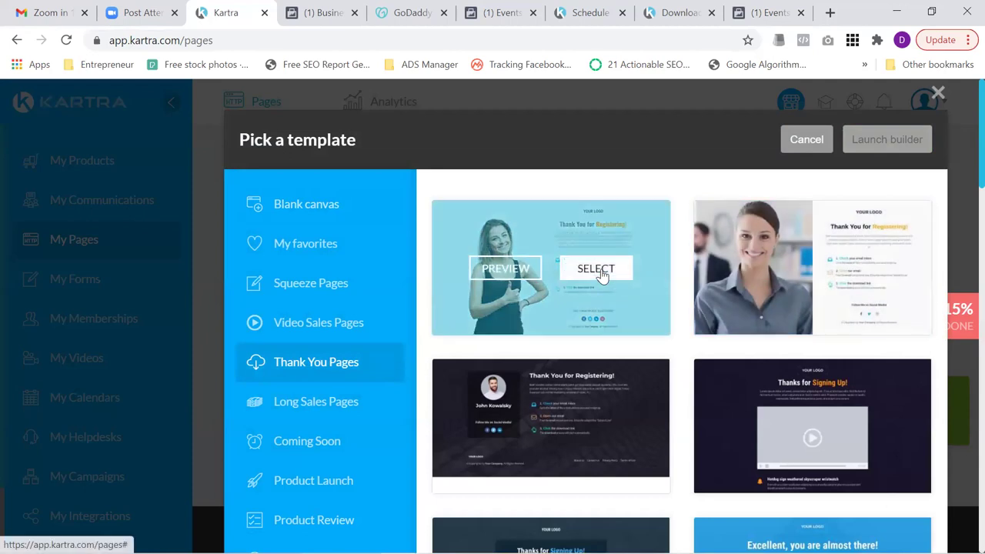
{"action": "left_click", "coordinate": [600, 269]}
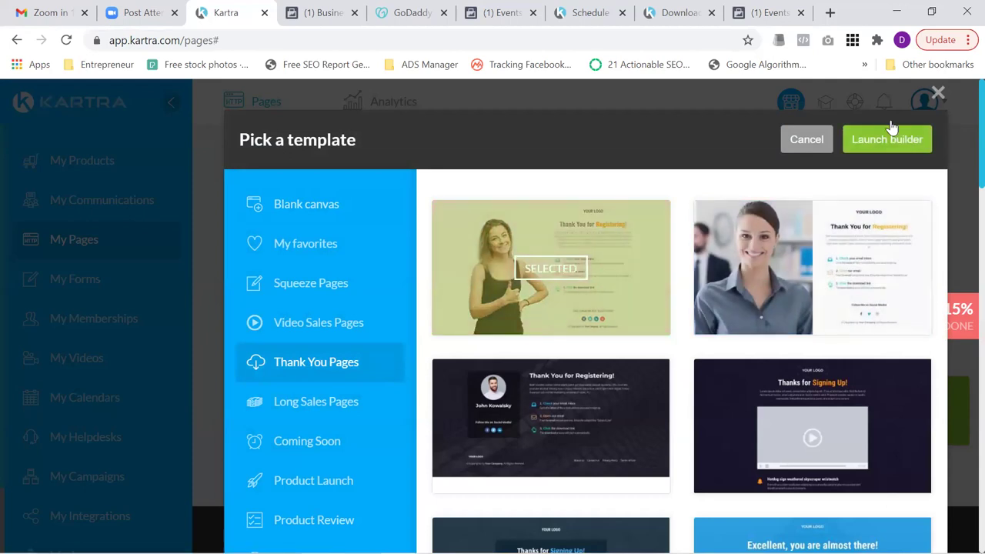
{"action": "left_click", "coordinate": [887, 140]}
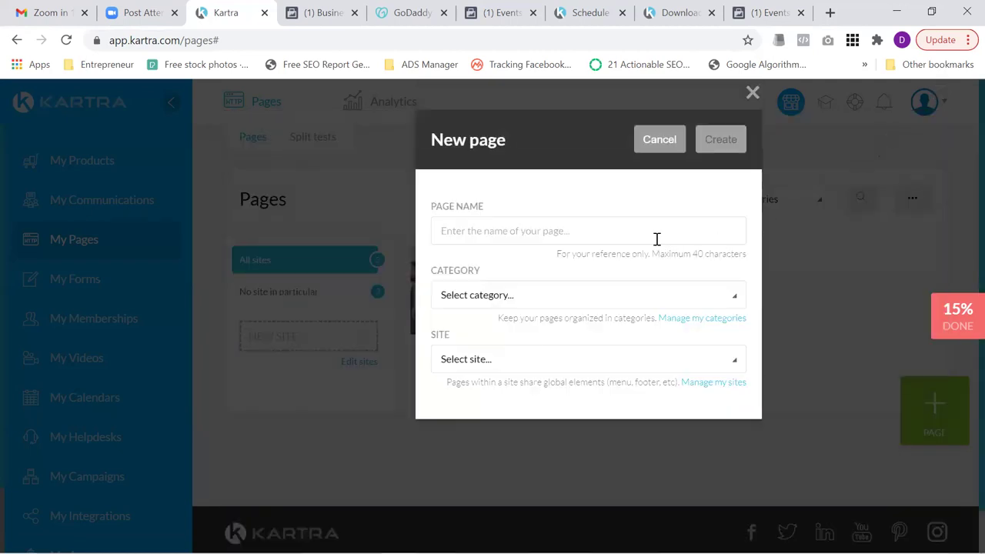
{"action": "left_click", "coordinate": [656, 239]}
{"action": "type", "text": "Sch"}
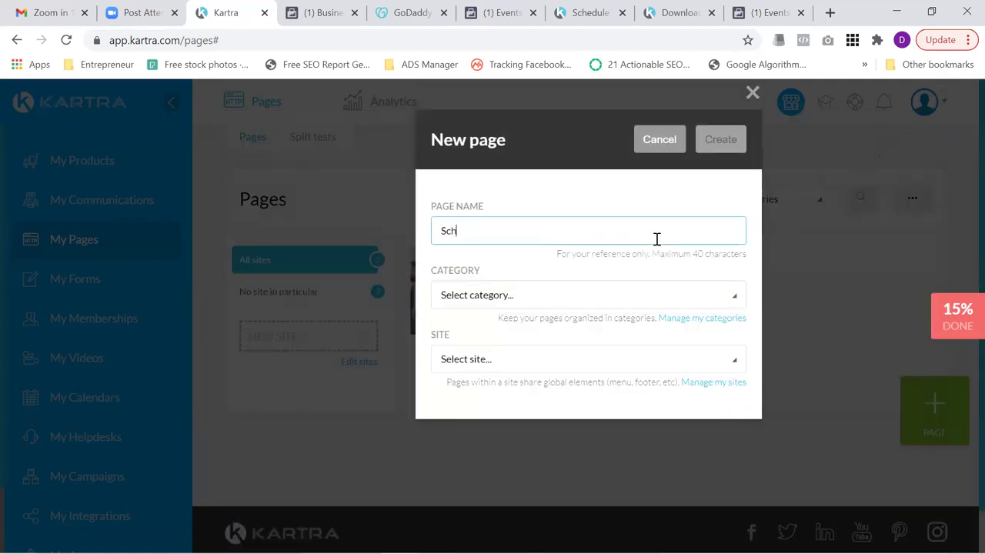
{"action": "type", "text": "eduling Pa"}
{"action": "key", "text": "BackSpace"}
{"action": "key", "text": "BackSpace"}
{"action": "key", "text": "BackSpace"}
{"action": "key", "text": "BackSpace"}
{"action": "key", "text": "BackSpace"}
{"action": "key", "text": "BackSpace"}
{"action": "key", "text": "BackSpace"}
{"action": "key", "text": "BackSpace"}
{"action": "key", "text": "BackSpace"}
{"action": "key", "text": "BackSpace"}
{"action": "key", "text": "BackSpace"}
{"action": "key", "text": "BackSpace"}
{"action": "key", "text": "BackSpace"}
{"action": "type", "text": "tHANK"}
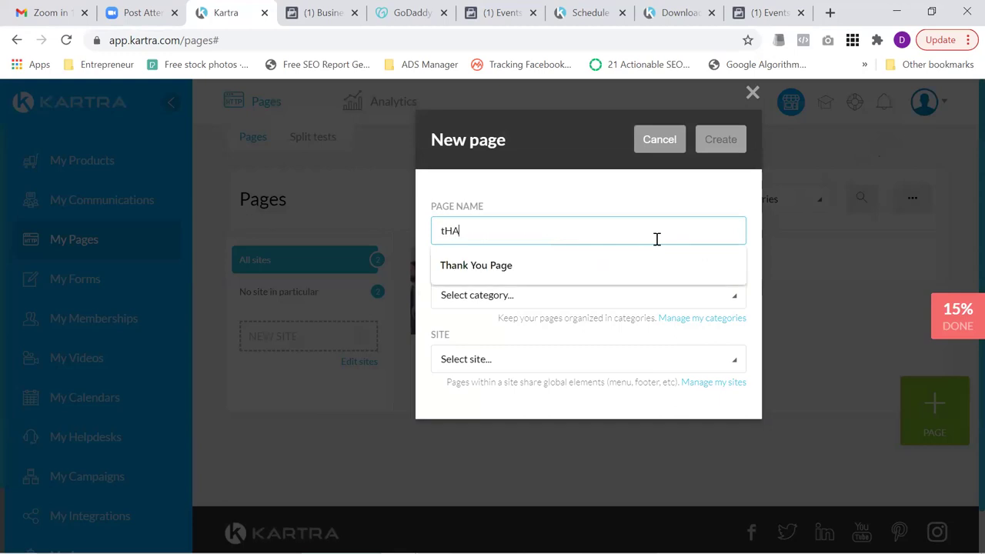
{"action": "key", "text": "BackSpace"}
{"action": "key", "text": "BackSpace"}
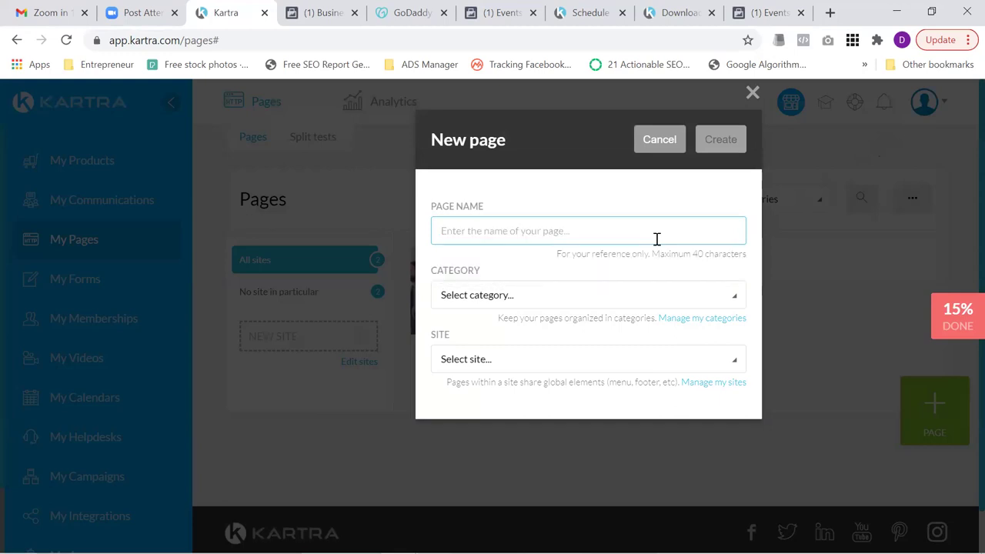
Step: Name the page Thank You For Scheduling, choose No category in particular and No site in particular, and create it
{"action": "type", "text": "Thank "}
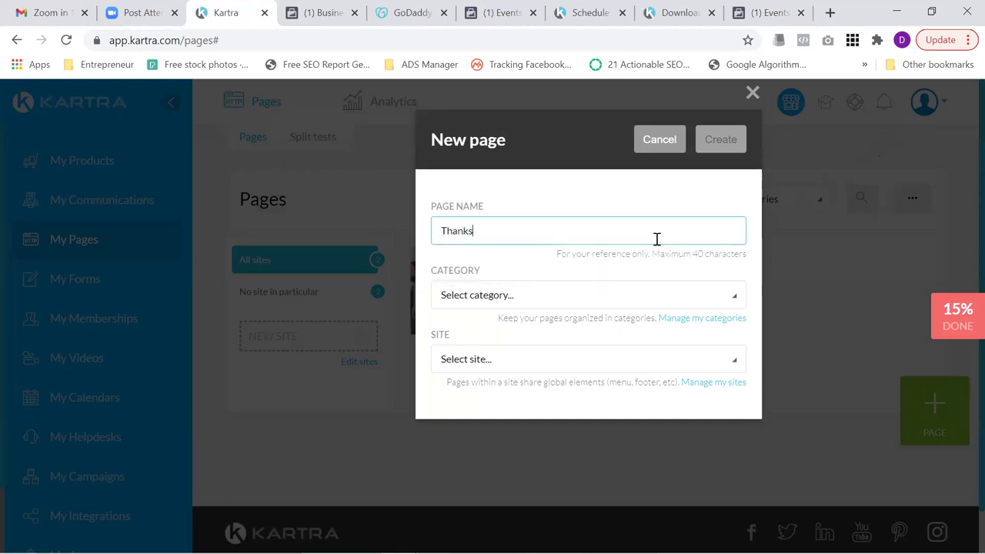
{"action": "type", "text": "You"}
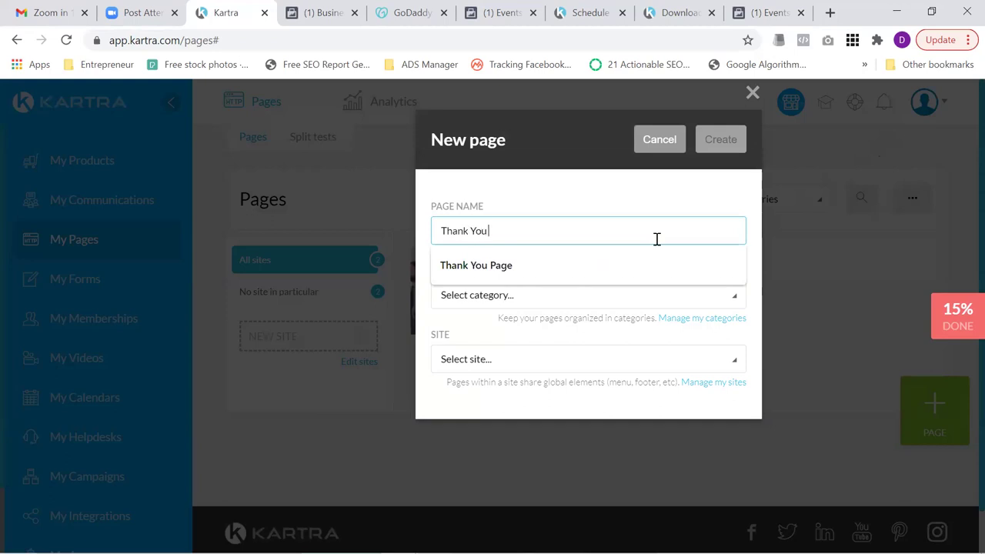
{"action": "type", "text": " For Scheduling"}
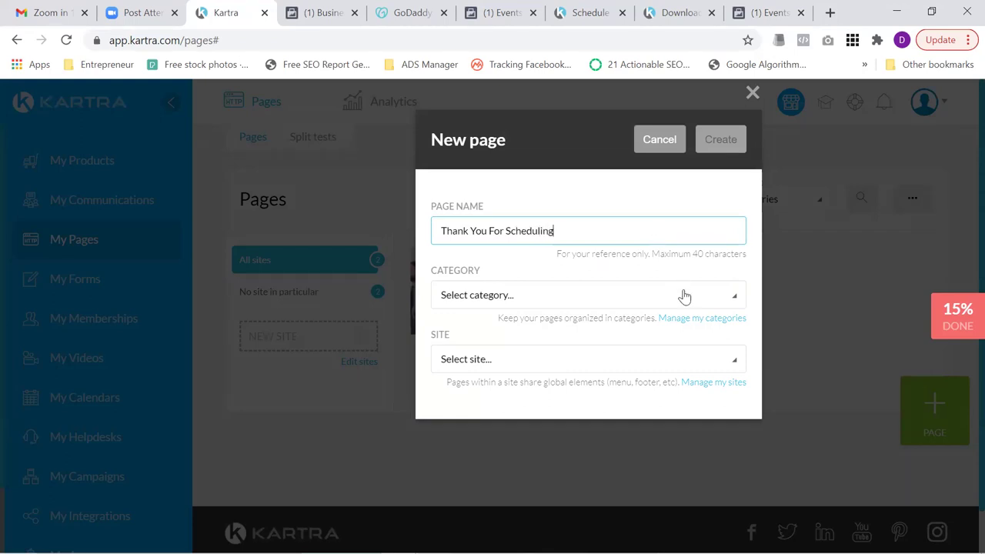
{"action": "left_click", "coordinate": [734, 298]}
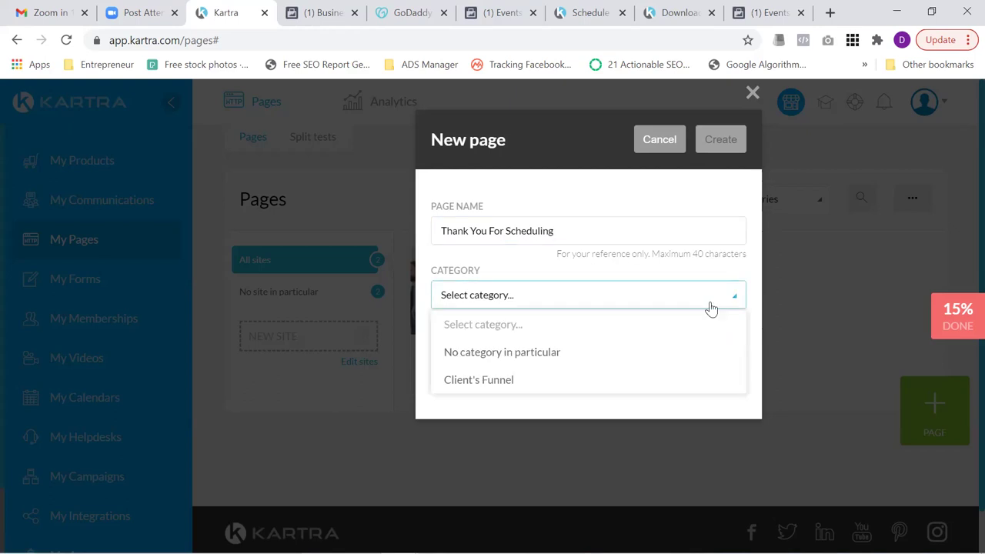
{"action": "left_click", "coordinate": [532, 358]}
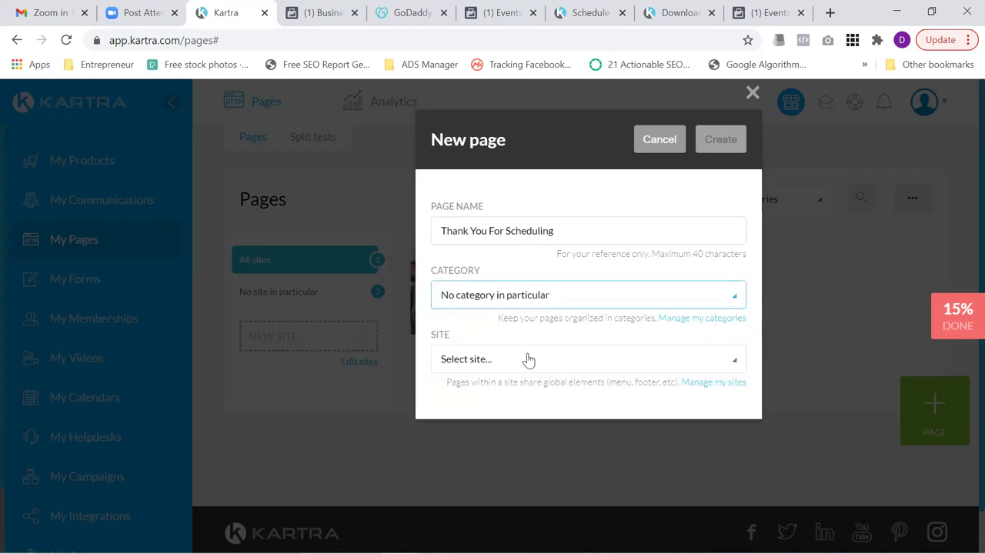
{"action": "left_click", "coordinate": [673, 359]}
{"action": "left_click", "coordinate": [512, 421]}
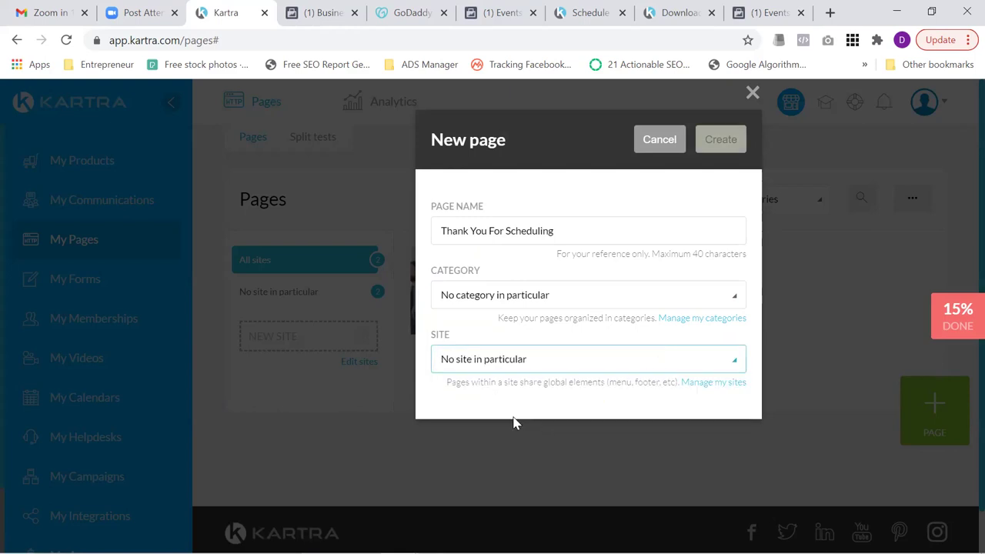
{"action": "left_click", "coordinate": [716, 140]}
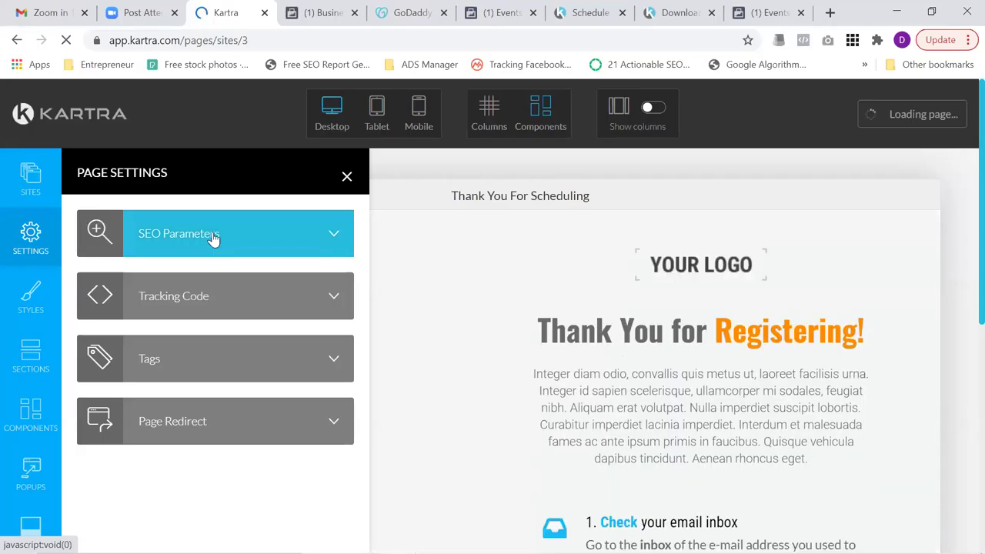
Step: Enable Hide from search engines in the page's SEO parameters and apply the setting
{"action": "left_click", "coordinate": [213, 238]}
{"action": "triple_click", "coordinate": [215, 240]}
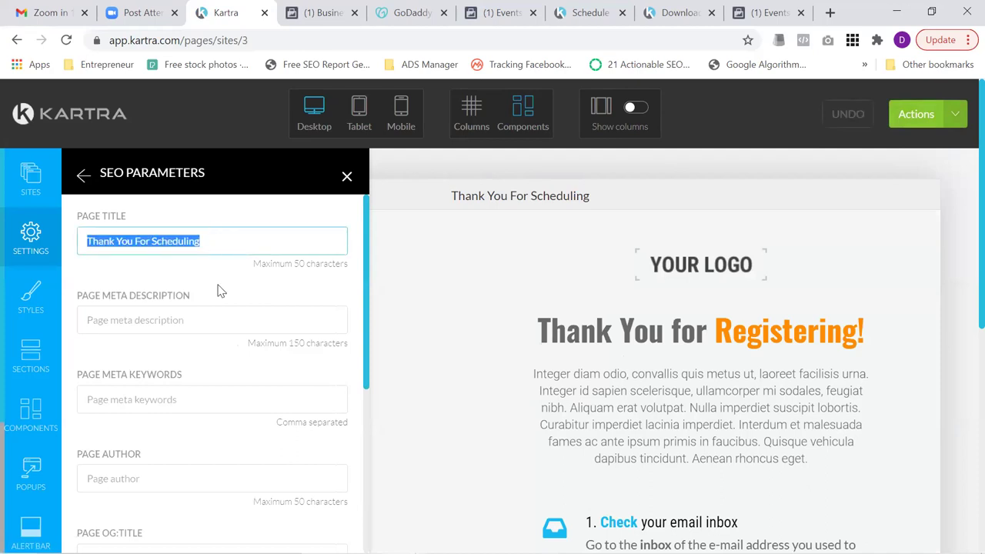
{"action": "left_click", "coordinate": [233, 312]}
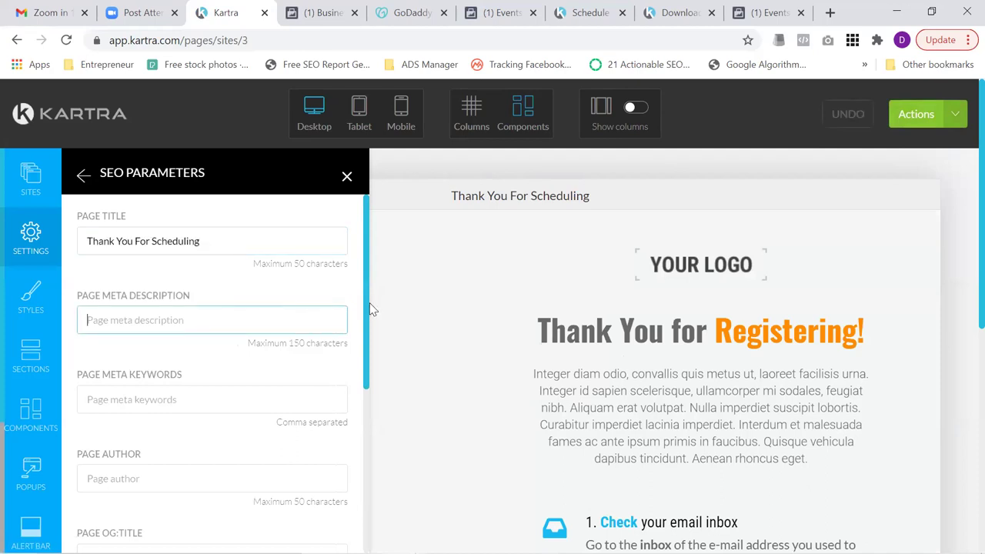
{"action": "scroll", "coordinate": [364, 314], "scroll_direction": "down", "scroll_amount": 1}
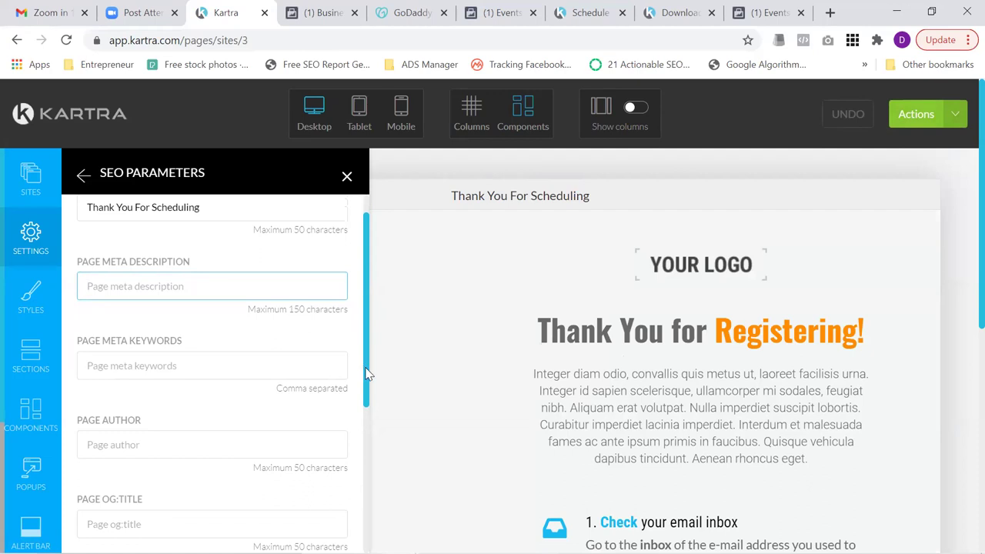
{"action": "left_click_drag", "start_coordinate": [365, 374], "coordinate": [355, 525]}
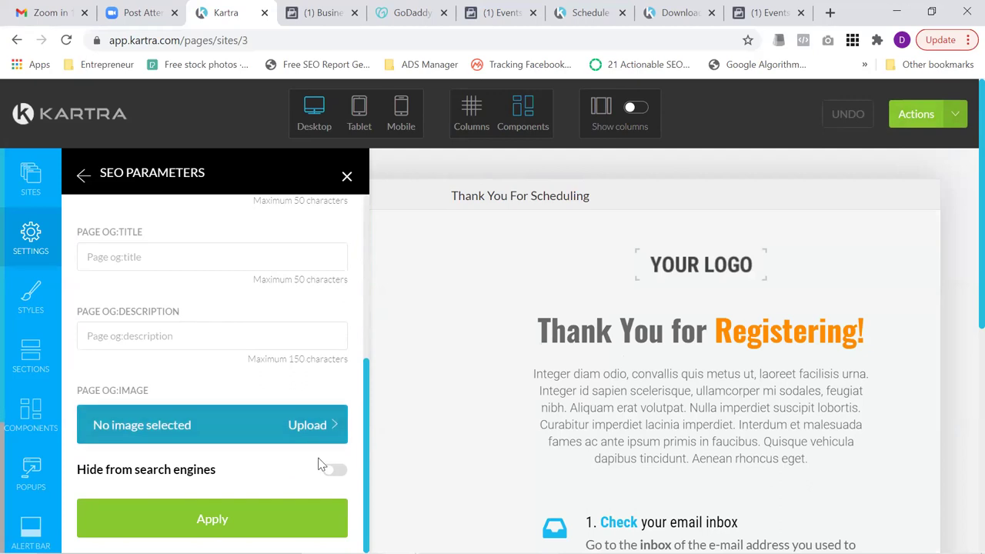
{"action": "left_click", "coordinate": [336, 471]}
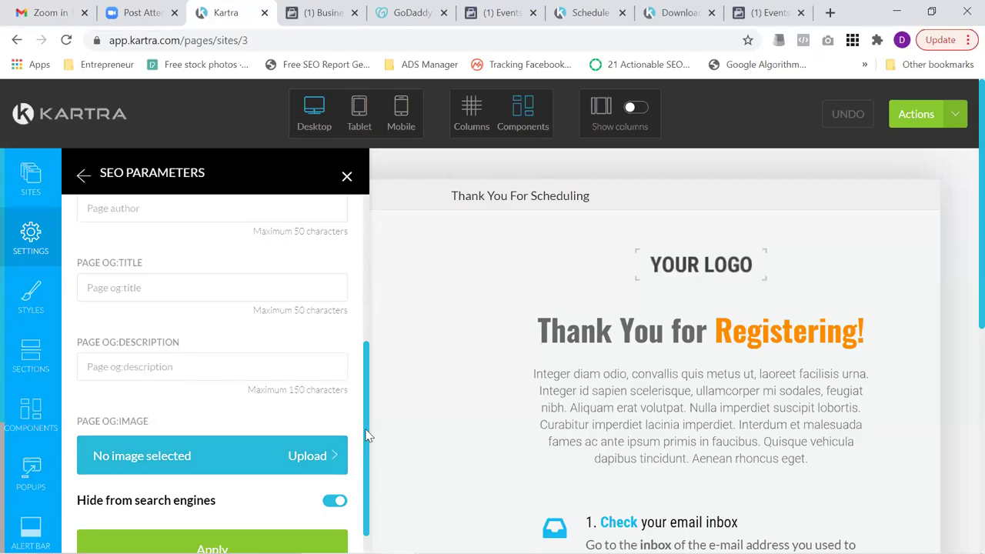
{"action": "scroll", "coordinate": [363, 442], "scroll_direction": "down", "scroll_amount": 1}
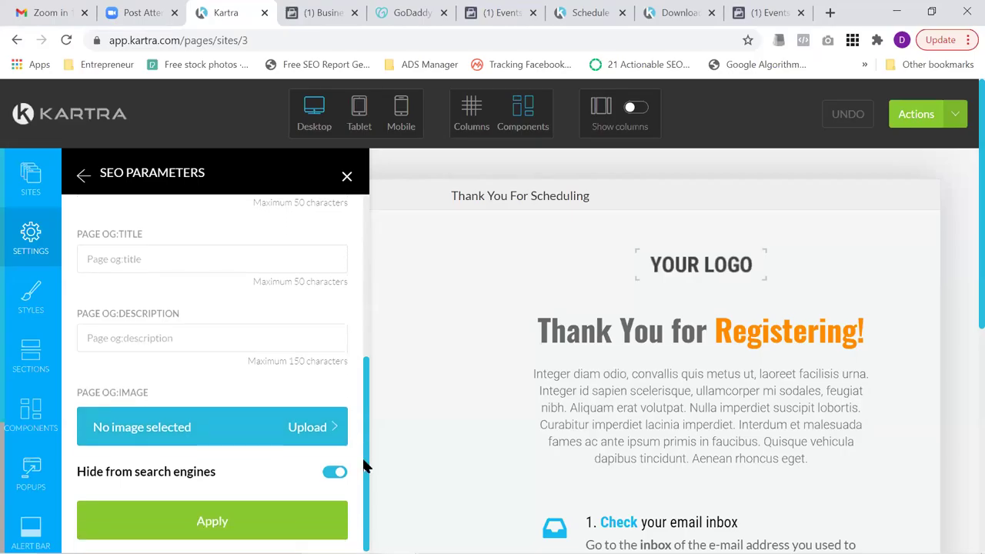
{"action": "left_click", "coordinate": [259, 519]}
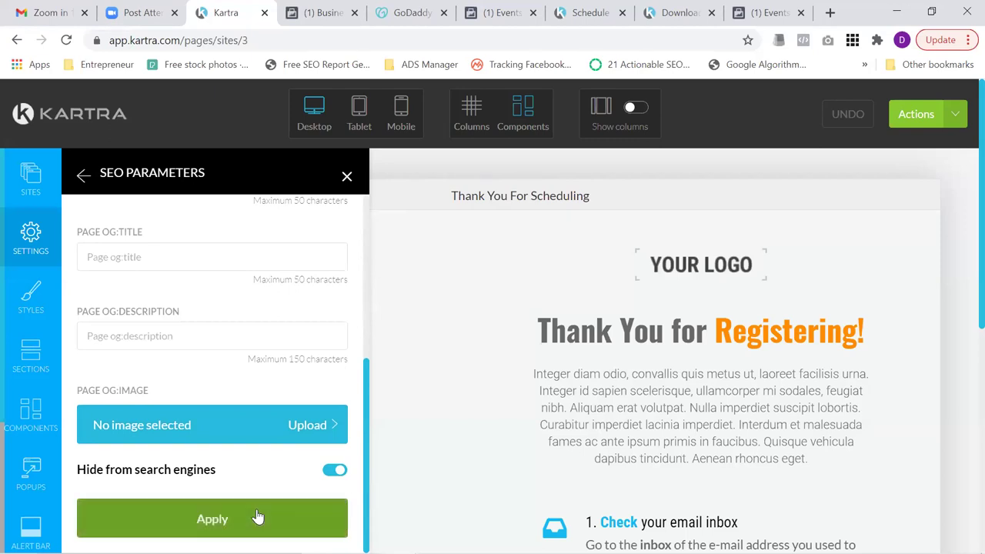
Step: Open the page's tracking code settings and go to the empty Facebook Ads tracking code field
{"action": "left_click", "coordinate": [31, 247]}
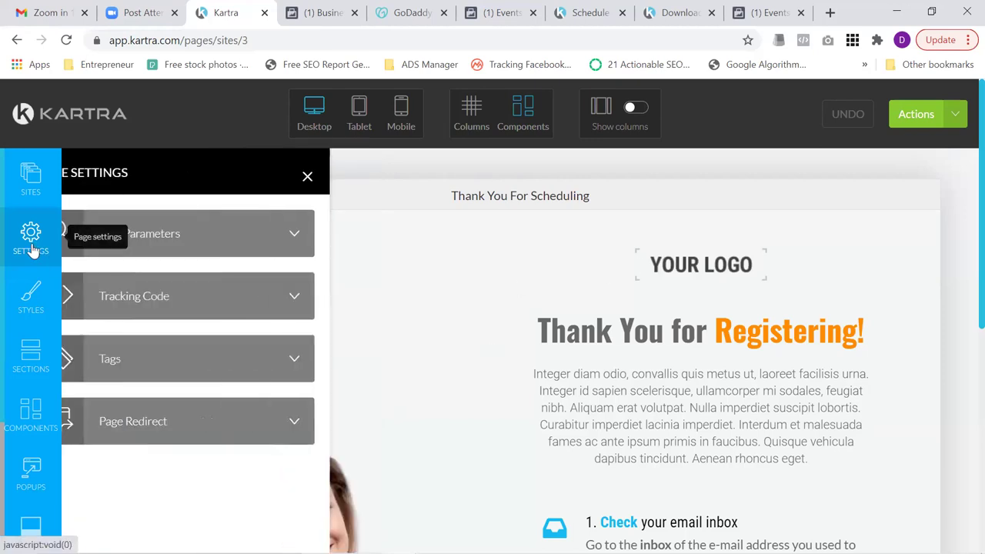
{"action": "left_click", "coordinate": [221, 316]}
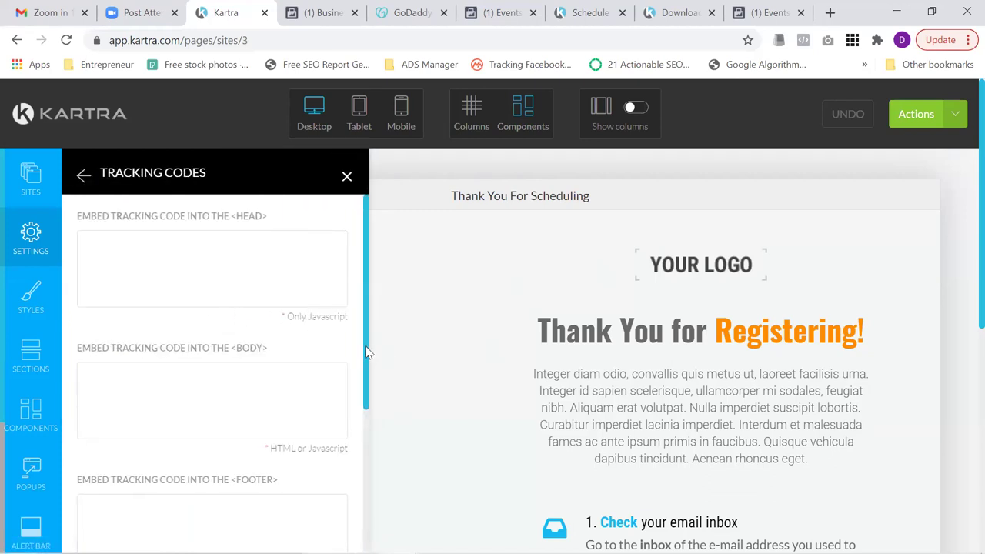
{"action": "left_click_drag", "start_coordinate": [367, 352], "coordinate": [373, 480]}
{"action": "left_click", "coordinate": [235, 433]}
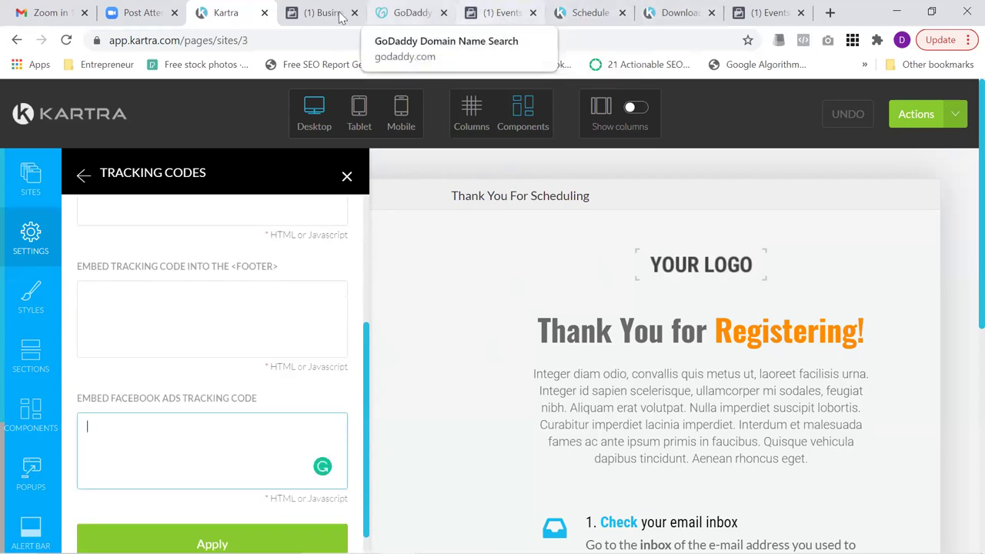
Step: Switch to Facebook Events Manager, copy the pixel base code through the manual new-website installation, and close the setup dialog
{"action": "left_click", "coordinate": [495, 15]}
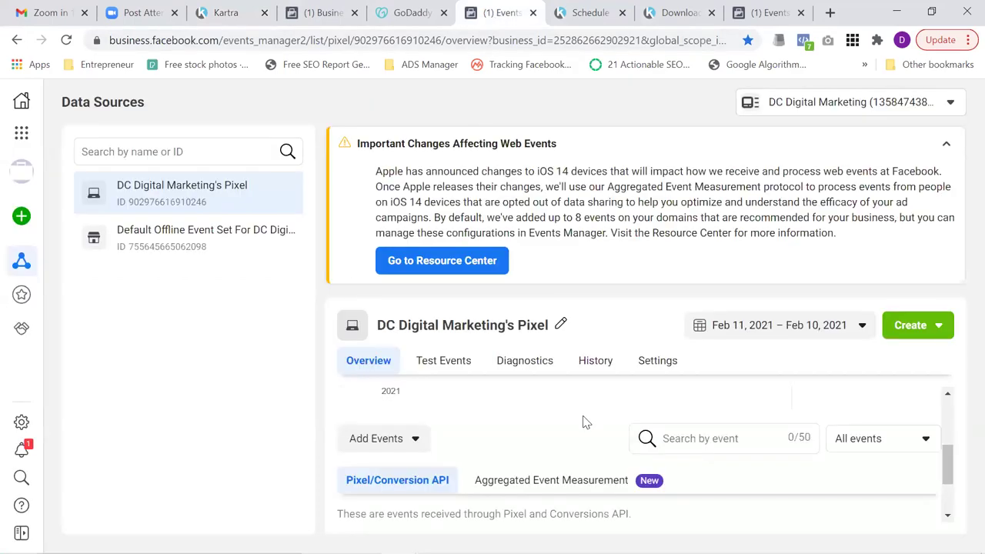
{"action": "left_click", "coordinate": [416, 439]}
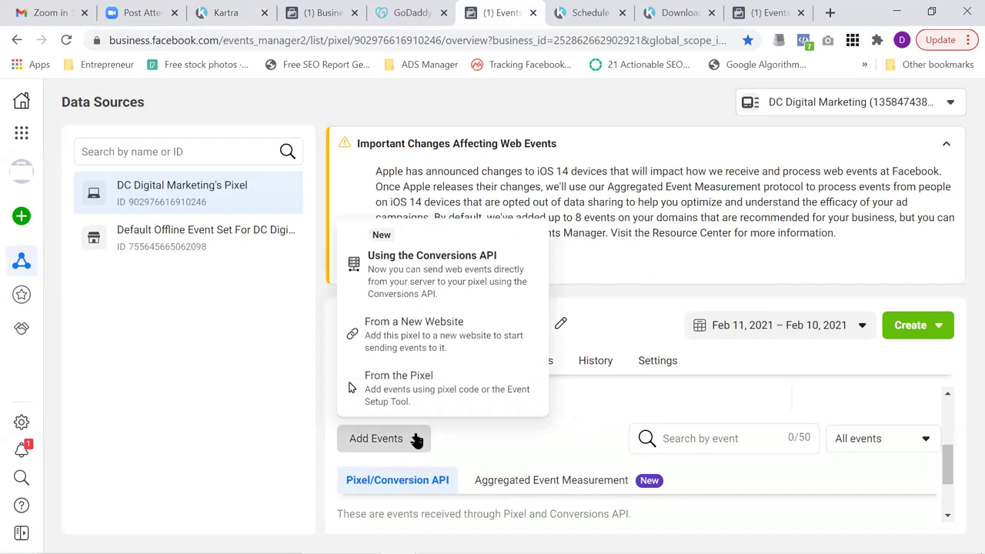
{"action": "left_click", "coordinate": [425, 342]}
{"action": "left_click", "coordinate": [316, 385]}
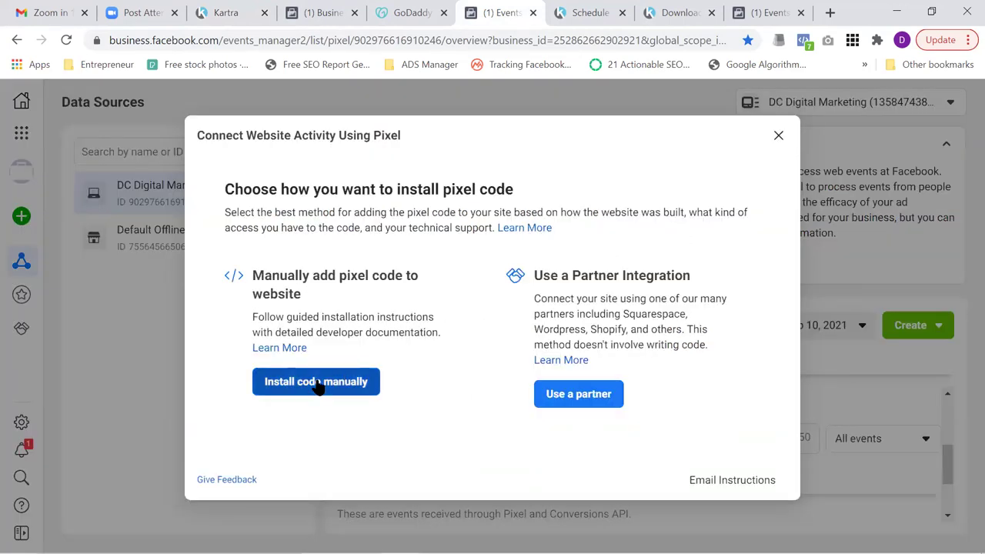
{"action": "left_click", "coordinate": [298, 462]}
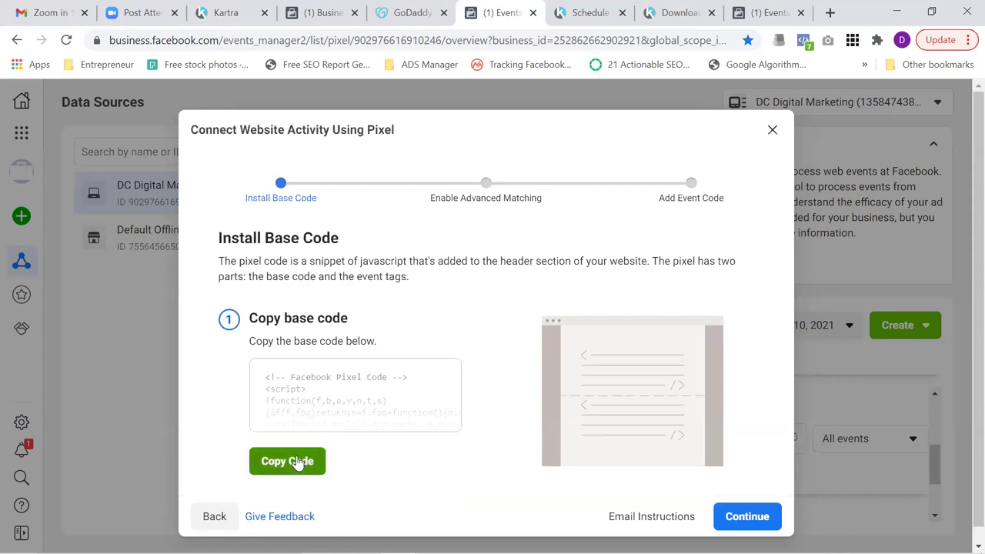
{"action": "left_click", "coordinate": [771, 129]}
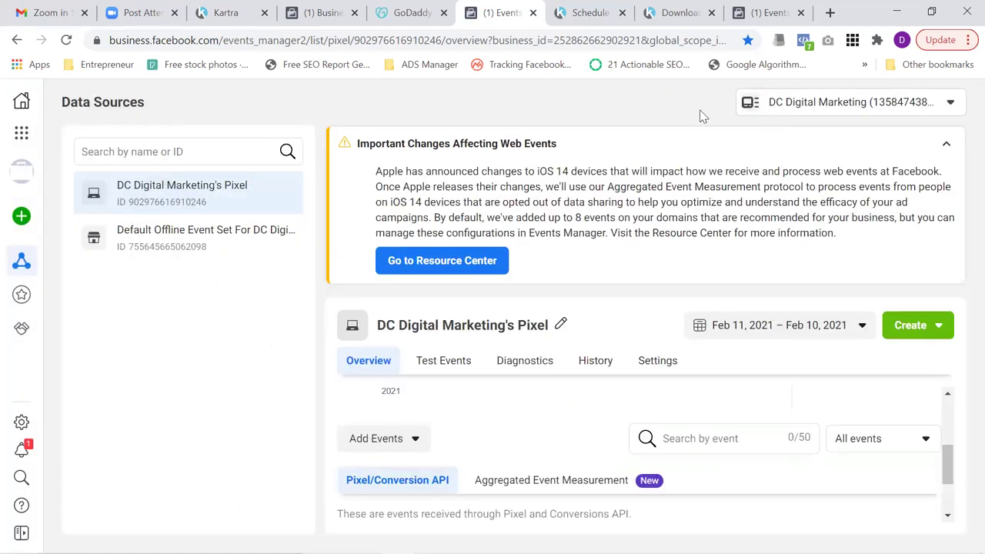
Step: Return to Kartra, paste the copied pixel base code as the Facebook Ads tracking code, and apply it
{"action": "left_click", "coordinate": [212, 11]}
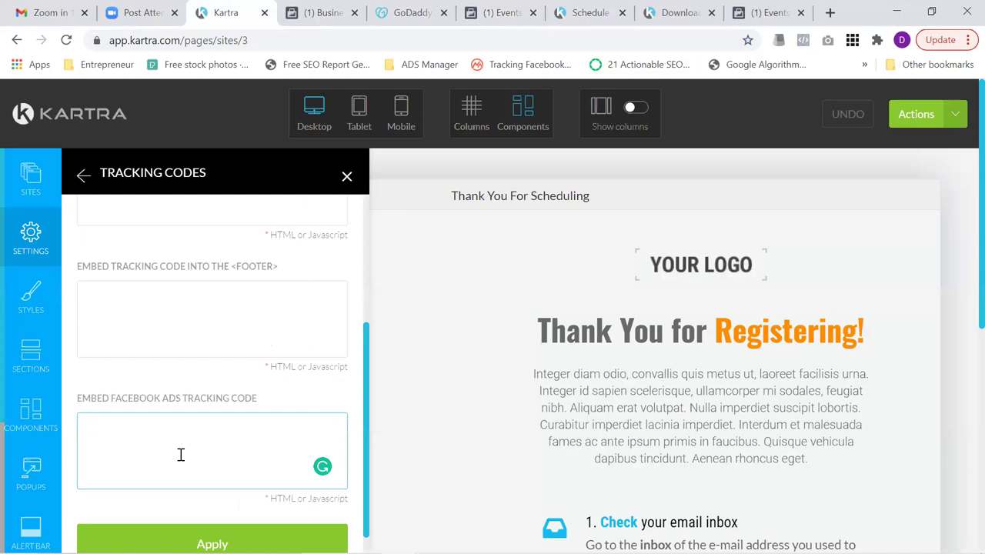
{"action": "key", "text": "ctrl+v"}
{"action": "left_click", "coordinate": [204, 529]}
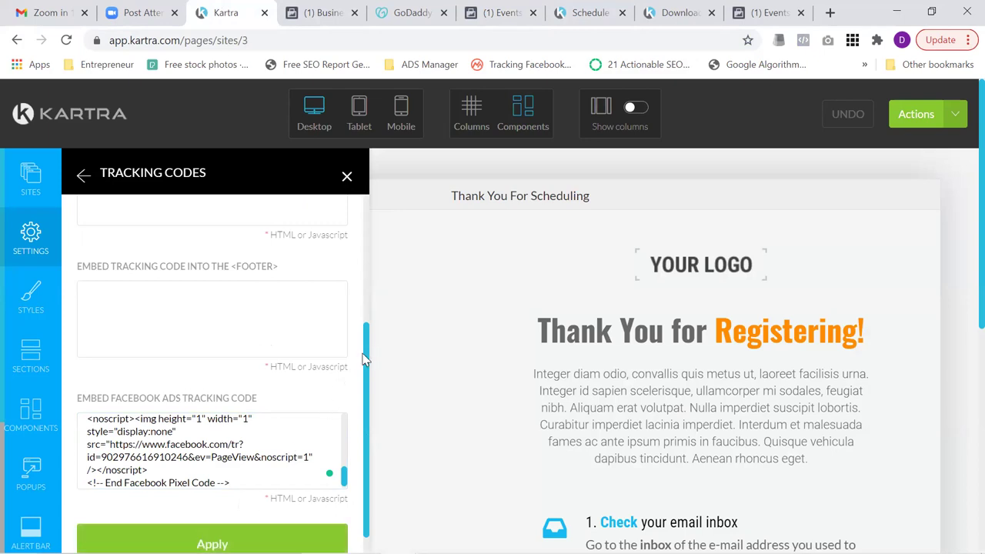
Step: Save the page and open its publishing options to get a direct page link
{"action": "left_click", "coordinate": [911, 116]}
{"action": "left_click", "coordinate": [860, 182]}
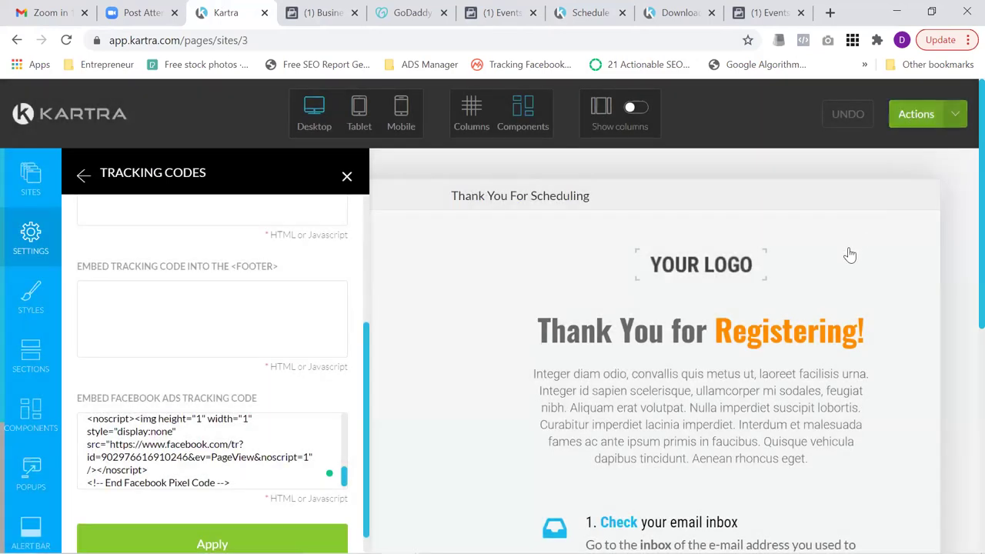
{"action": "left_click", "coordinate": [915, 114]}
{"action": "left_click", "coordinate": [849, 248]}
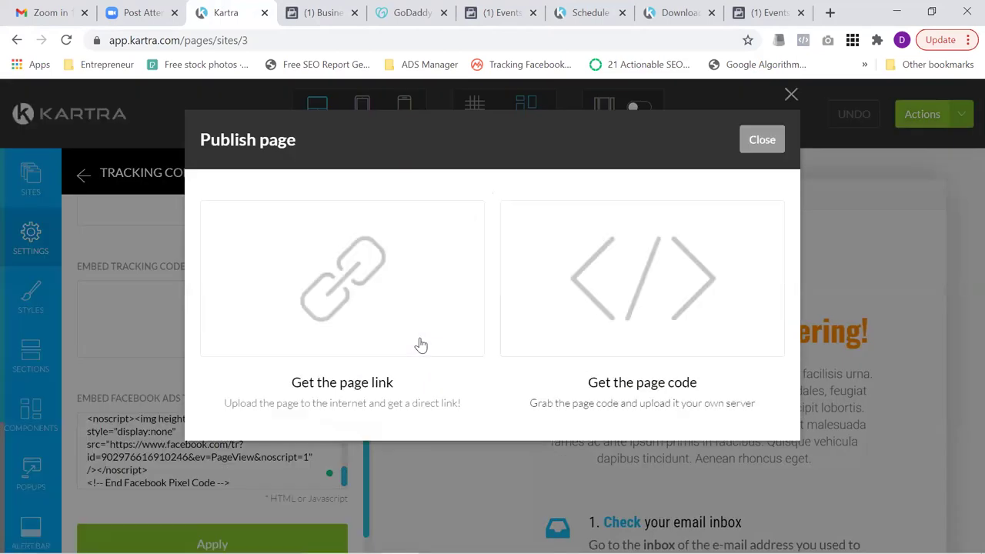
{"action": "left_click", "coordinate": [462, 406]}
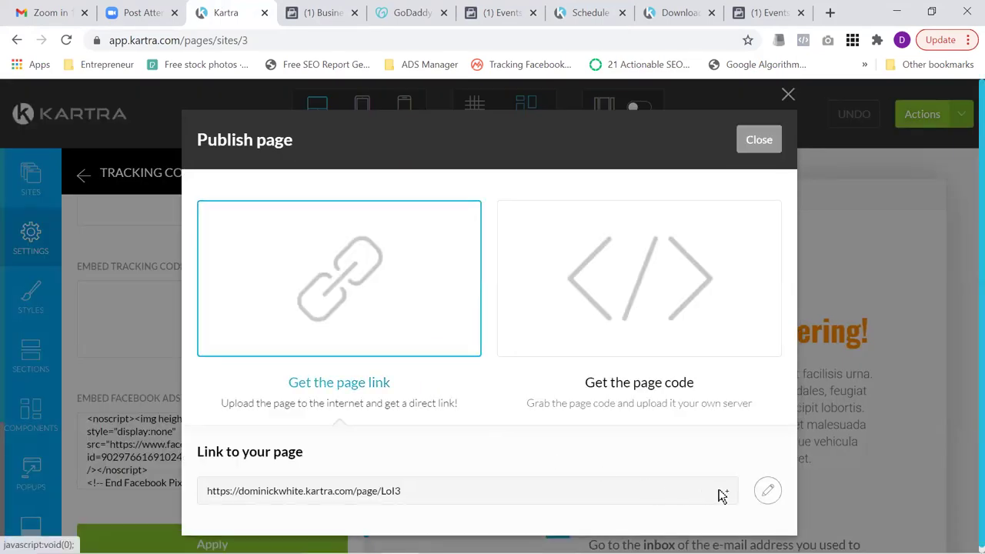
Step: Change the ending of the page link to thank-you-for-scheduling and save the URL
{"action": "left_click", "coordinate": [764, 493]}
{"action": "double_click", "coordinate": [570, 494]}
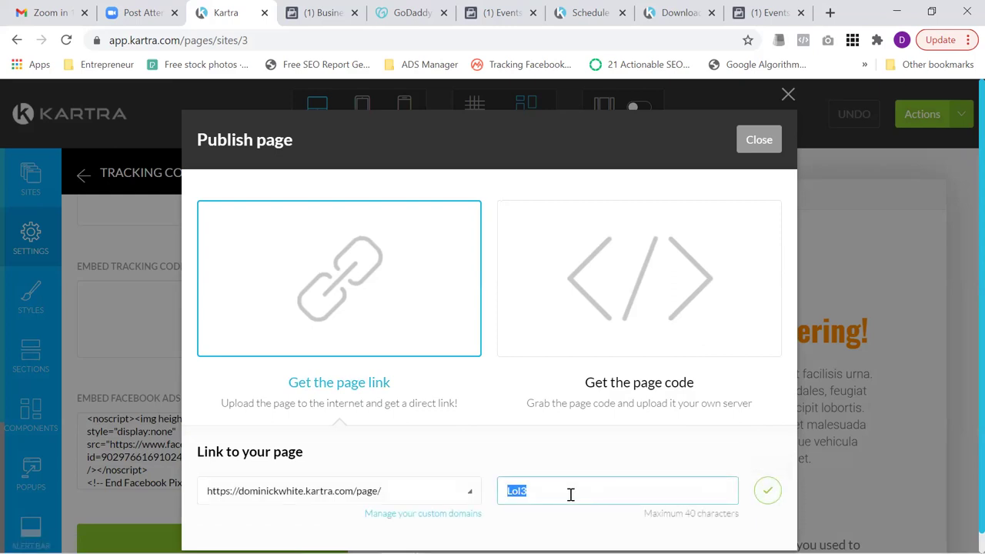
{"action": "type", "text": "thank-you-for-scheduling"}
{"action": "left_click", "coordinate": [772, 496]}
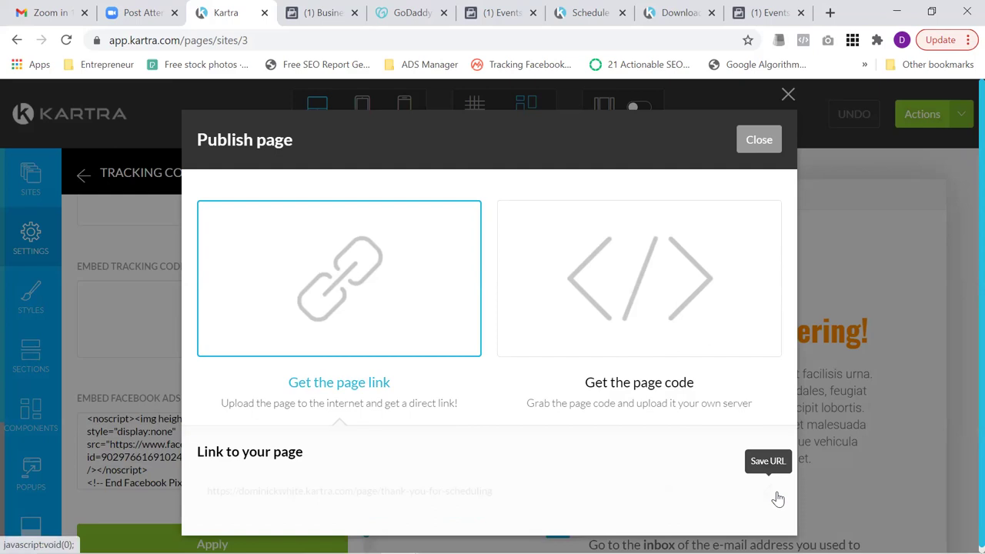
Step: Copy the complete link of the published page and close the publishing dialog
{"action": "left_click_drag", "start_coordinate": [591, 501], "coordinate": [241, 500]}
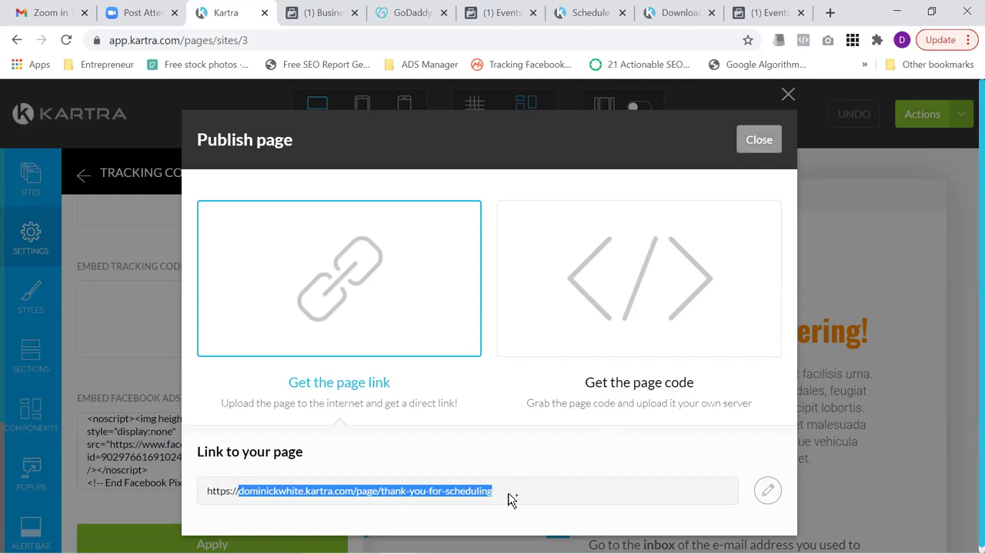
{"action": "left_click_drag", "start_coordinate": [507, 497], "coordinate": [198, 489]}
{"action": "key", "text": "ctrl+c"}
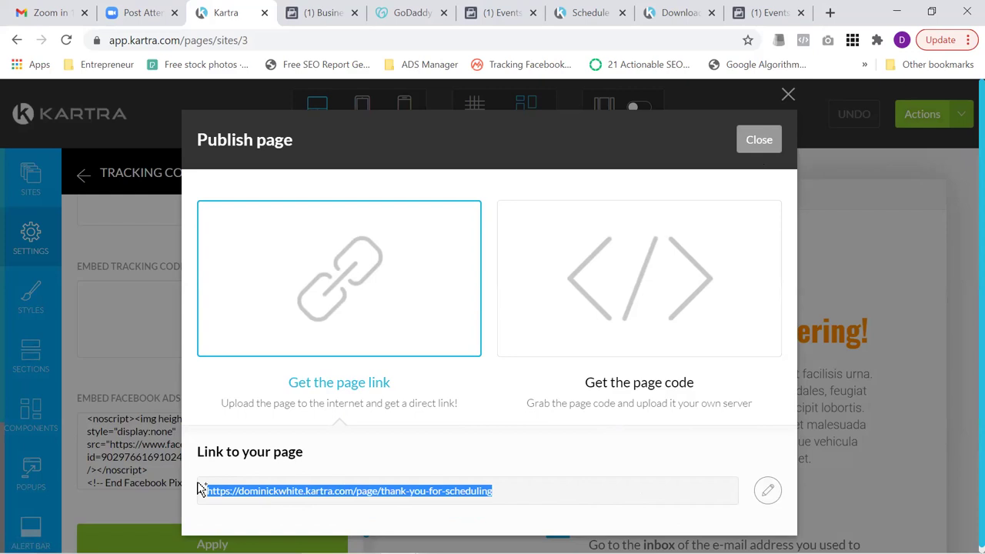
{"action": "left_click", "coordinate": [761, 142]}
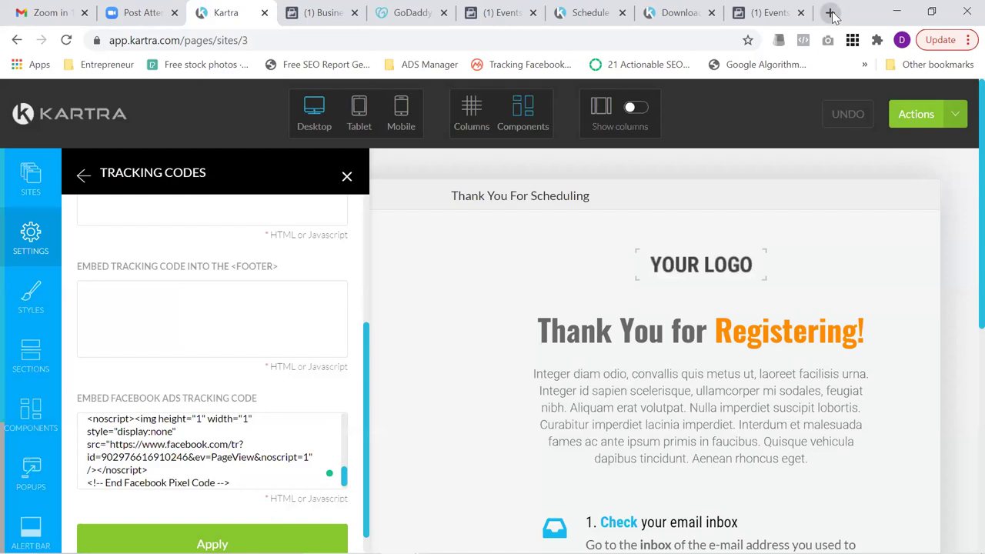
Step: Open the copied link in a new browser tab and check the page's pixel with Facebook Pixel Helper
{"action": "left_click", "coordinate": [830, 12]}
{"action": "key", "text": "ctrl+v"}
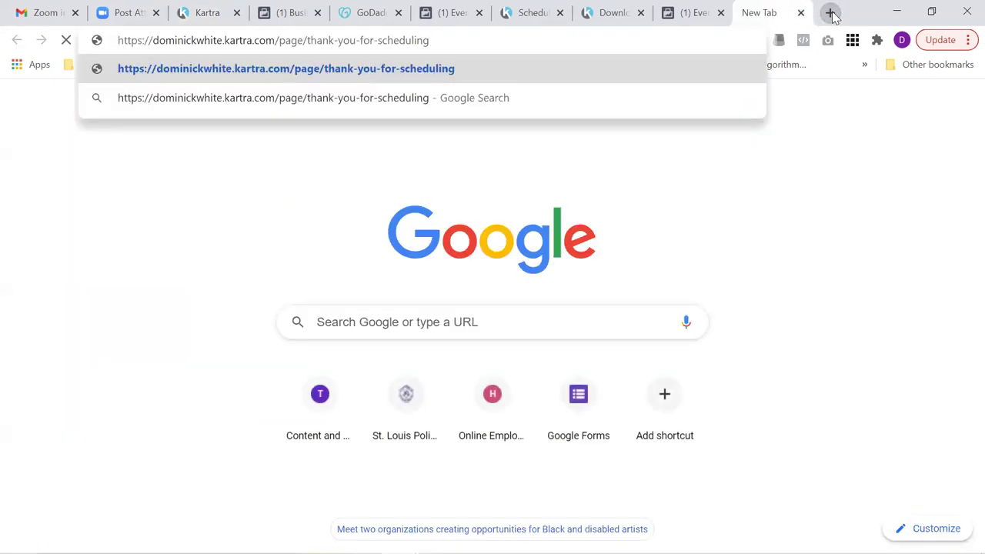
{"action": "key", "text": "Return"}
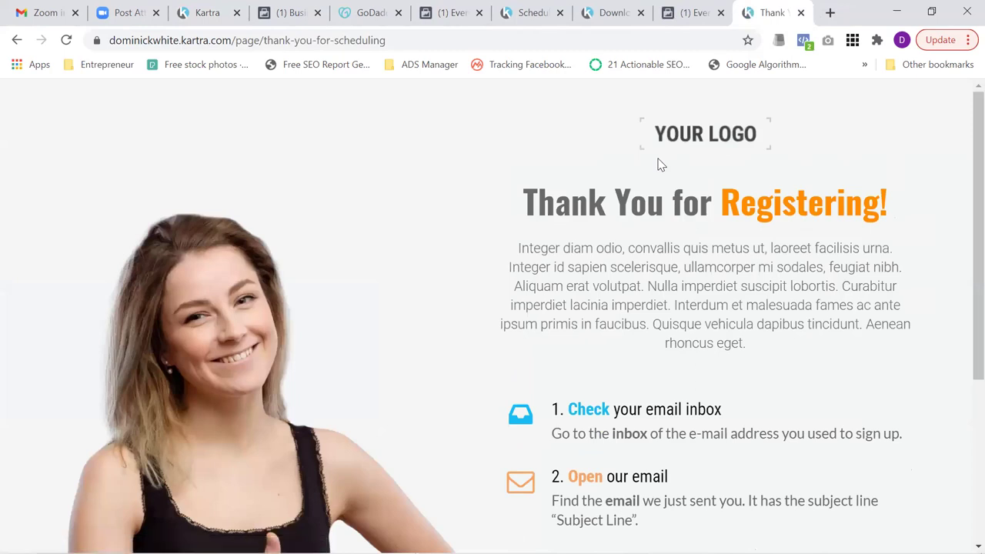
{"action": "left_click", "coordinate": [803, 40]}
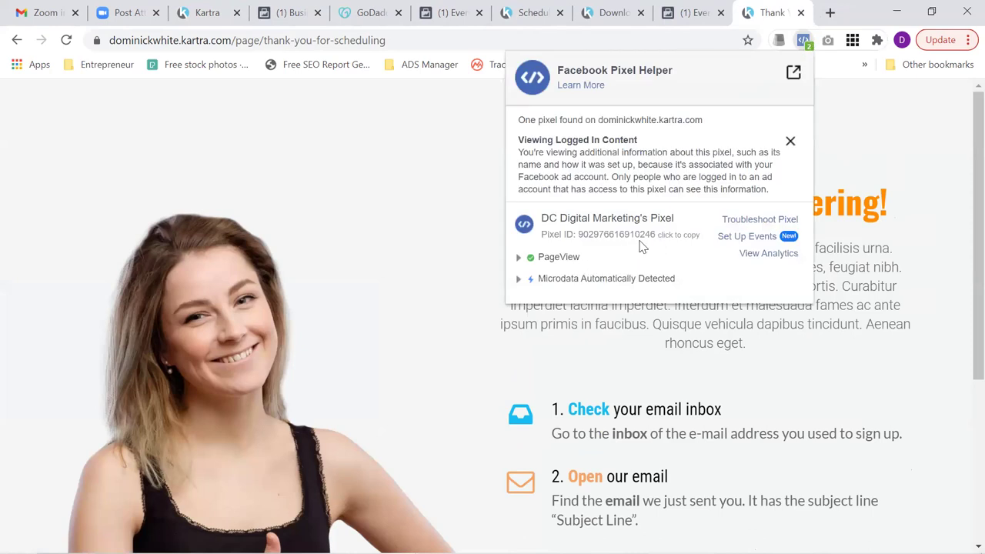
{"action": "left_click", "coordinate": [837, 146]}
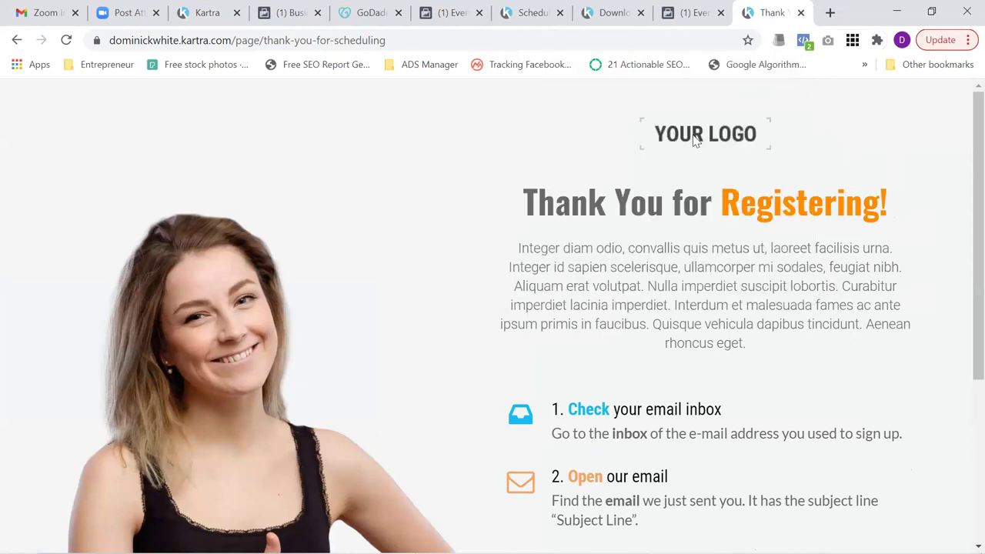
{"action": "double_click", "coordinate": [117, 42]}
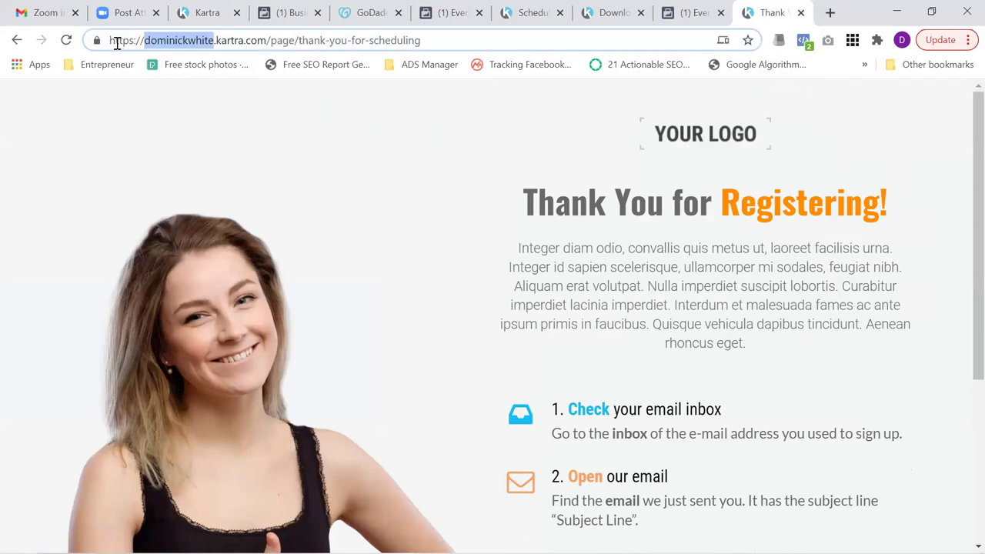
{"action": "key", "text": "shift+Right"}
{"action": "key", "text": "shift+Right"}
{"action": "key", "text": "shift+Right"}
{"action": "key", "text": "shift+Right"}
{"action": "key", "text": "shift+Right"}
{"action": "key", "text": "shift+Right"}
{"action": "key", "text": "shift+Right"}
{"action": "key", "text": "shift+Right"}
{"action": "key", "text": "shift+Right"}
{"action": "key", "text": "shift+Right"}
{"action": "key", "text": "shift+Right"}
{"action": "key", "text": "shift+Right"}
{"action": "key", "text": "shift+Right"}
{"action": "key", "text": "shift+Right"}
{"action": "key", "text": "shift+Right"}
{"action": "key", "text": "shift+Right"}
{"action": "key", "text": "shift+Right"}
{"action": "key", "text": "shift+Right"}
{"action": "key", "text": "shift+Right"}
{"action": "key", "text": "shift+Right"}
{"action": "key", "text": "shift+Right"}
{"action": "key", "text": "shift+Right"}
{"action": "key", "text": "shift+Right"}
{"action": "key", "text": "shift+Right"}
{"action": "key", "text": "ctrl+c"}
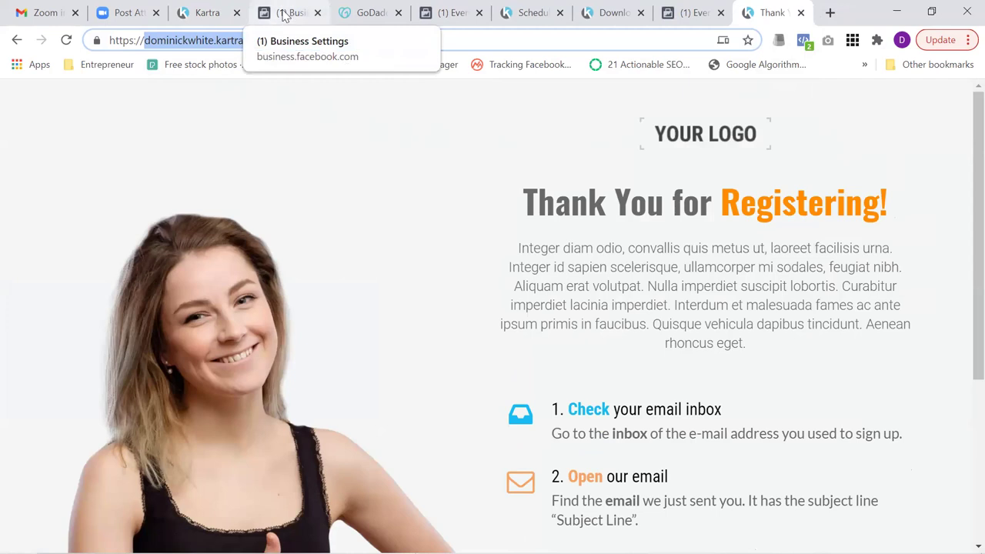
Step: Switch to Facebook Events Manager and start a new custom conversion named Scheduled Appointments
{"action": "left_click", "coordinate": [688, 19]}
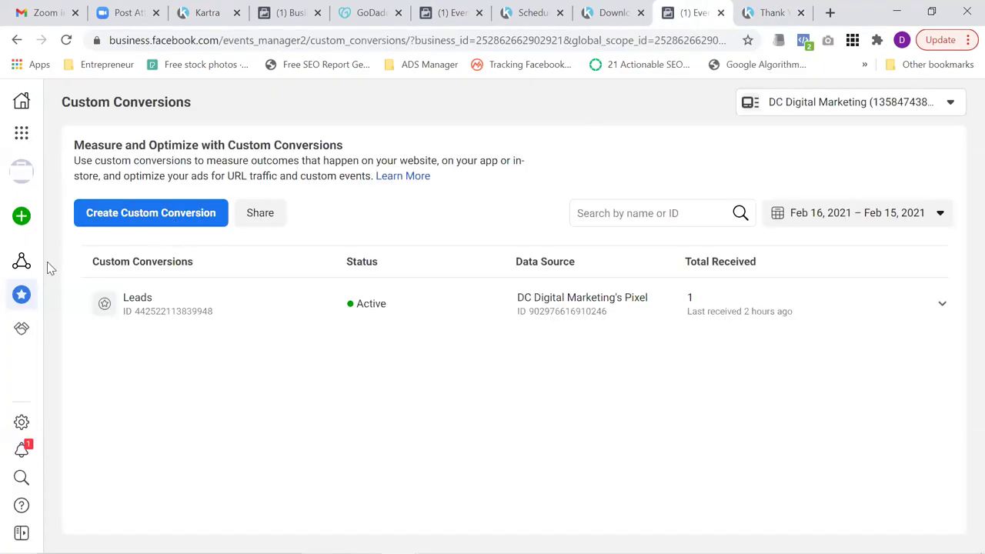
{"action": "mouse_move", "coordinate": [20, 269]}
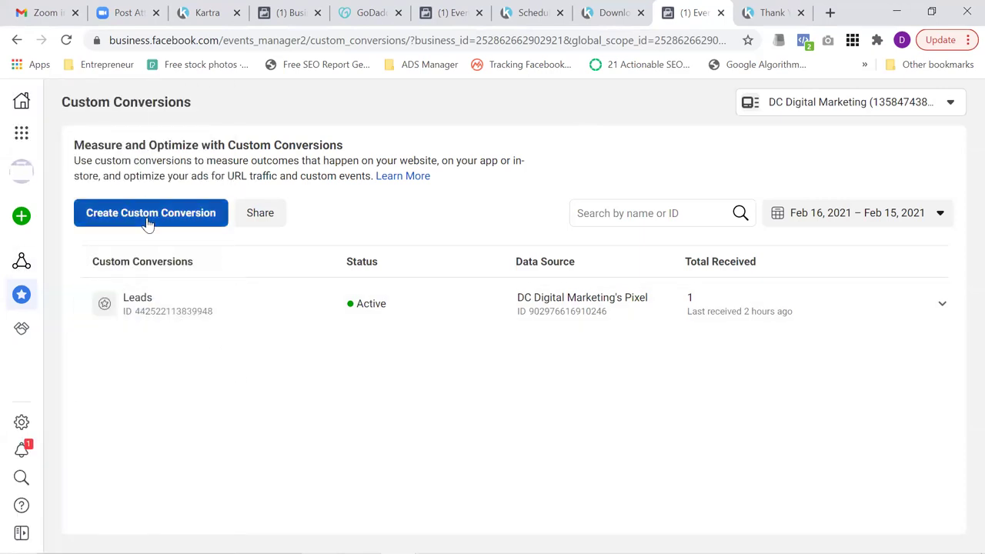
{"action": "left_click", "coordinate": [148, 218]}
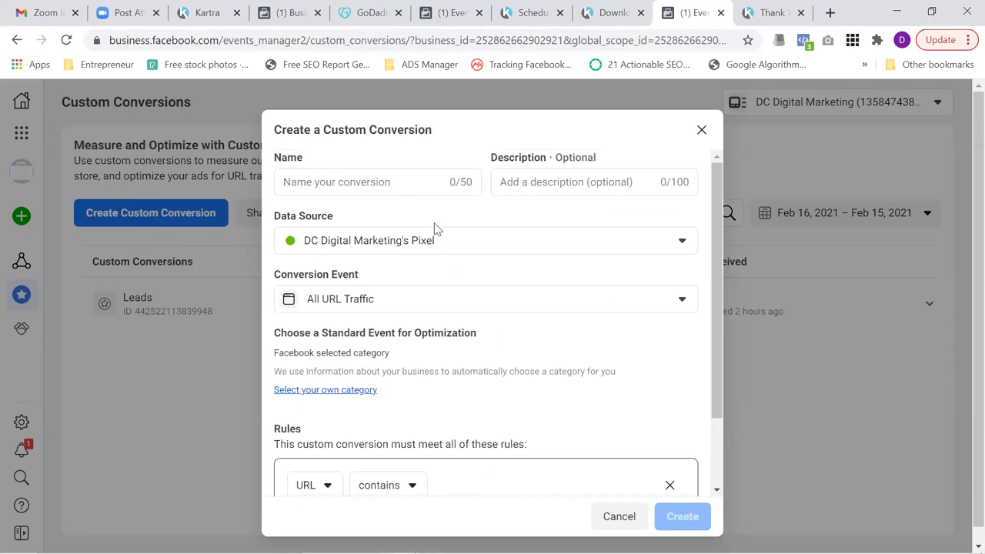
{"action": "left_click", "coordinate": [405, 180]}
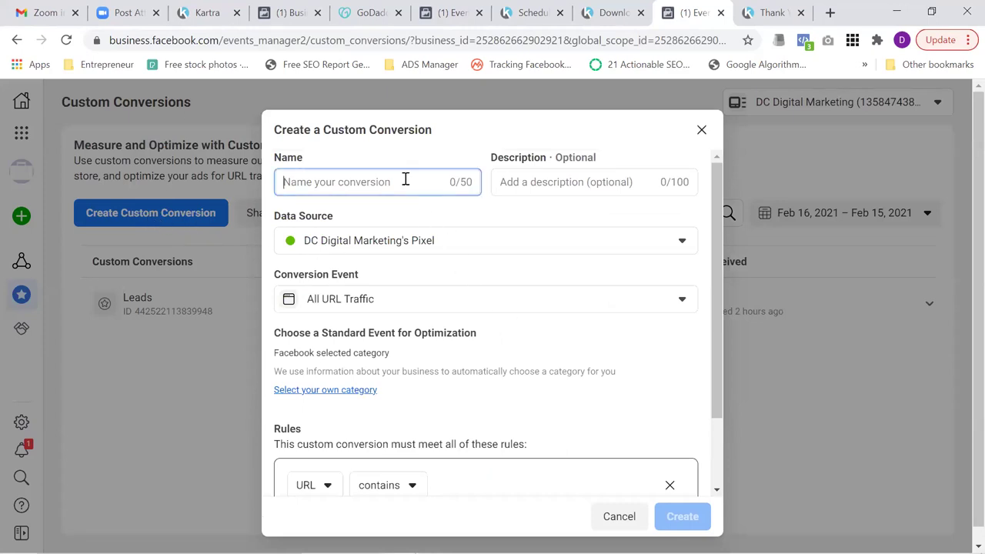
{"action": "type", "text": "Scheduli"}
{"action": "key", "text": "BackSpace"}
{"action": "type", "text": "ed Appointments"}
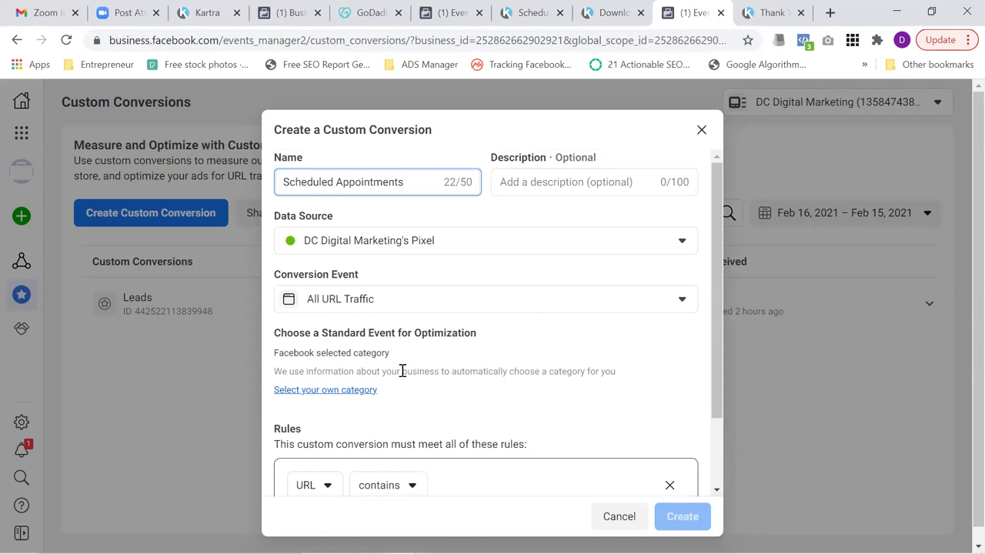
Step: Choose Schedule as the custom conversion's standard event for optimization instead of the Facebook selected category
{"action": "left_click", "coordinate": [344, 395]}
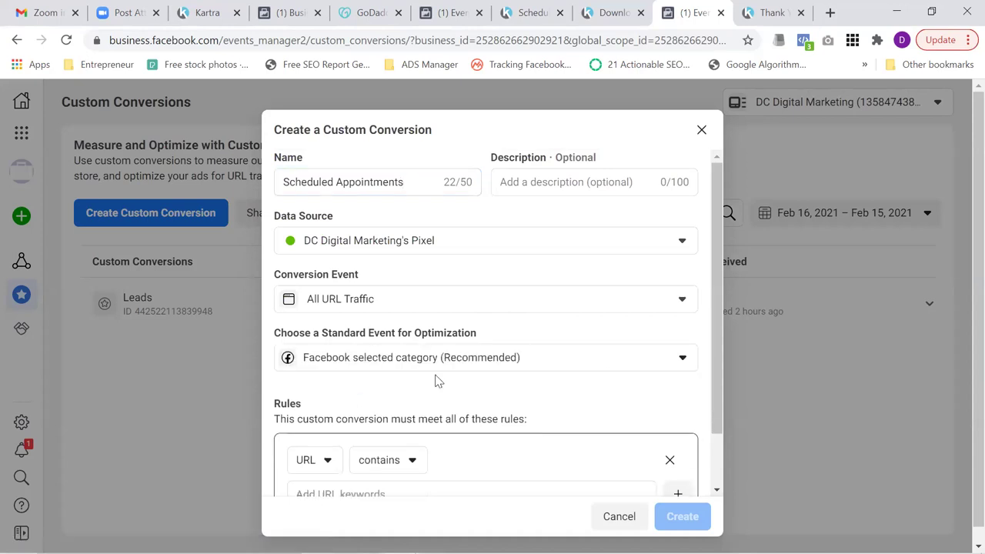
{"action": "left_click", "coordinate": [476, 370]}
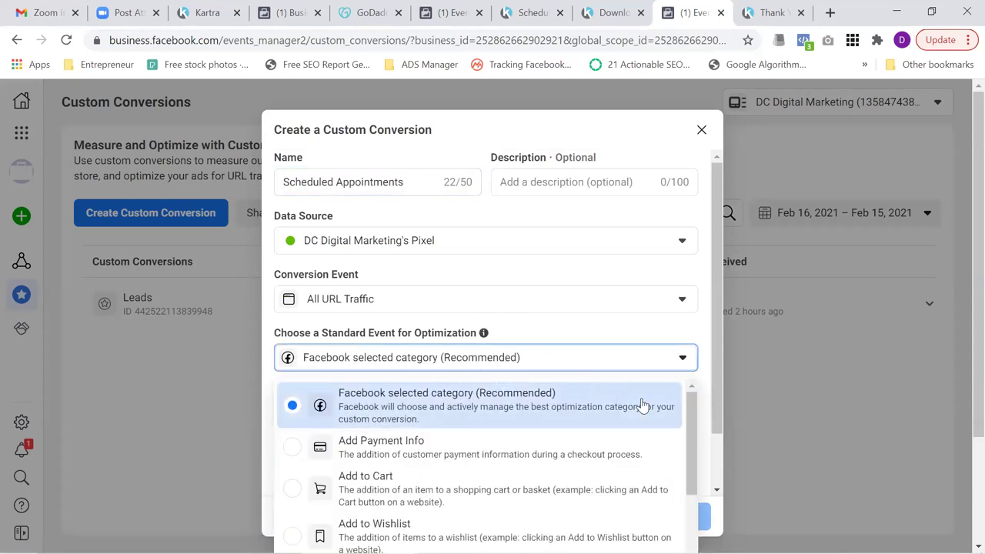
{"action": "left_click_drag", "start_coordinate": [690, 424], "coordinate": [686, 496]}
{"action": "left_click", "coordinate": [958, 347]}
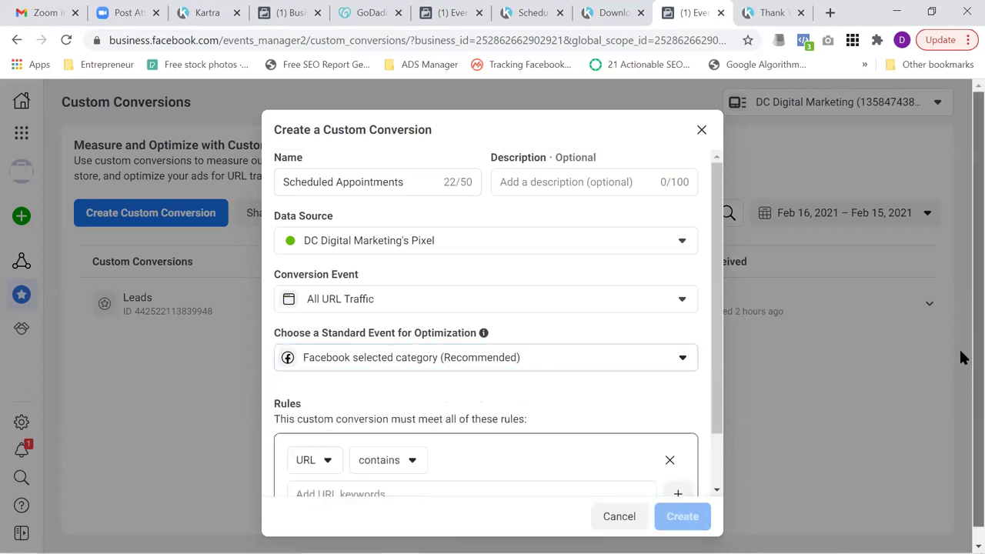
{"action": "left_click", "coordinate": [680, 356]}
{"action": "left_click_drag", "start_coordinate": [689, 420], "coordinate": [690, 539]}
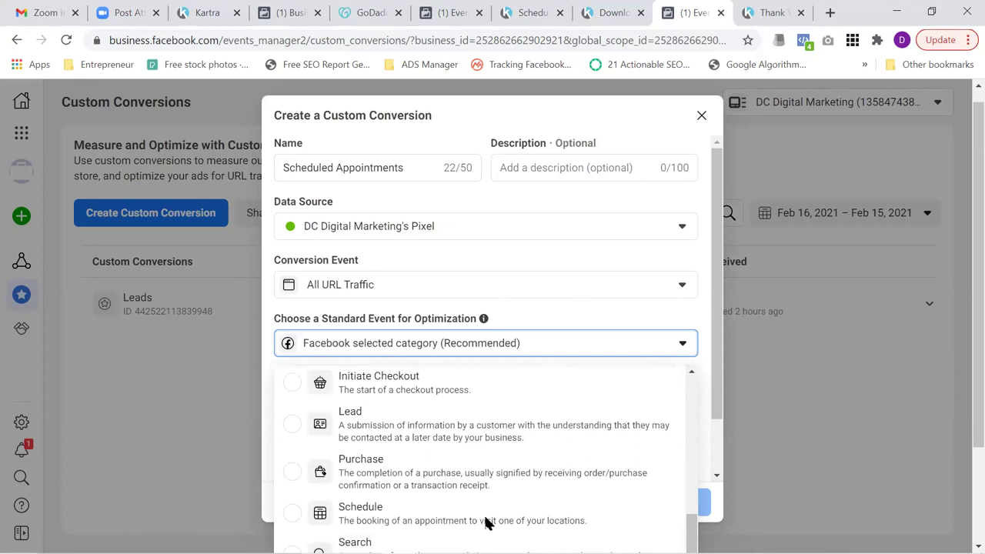
{"action": "left_click", "coordinate": [320, 513]}
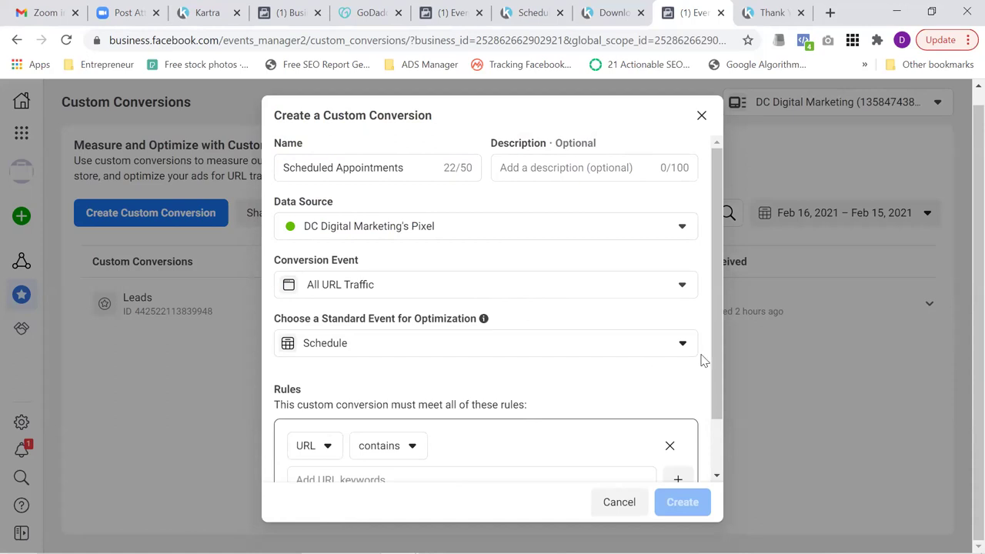
Step: Add the copied thank-you page address as the URL contains rule, create the custom conversion, and close the success dialog
{"action": "left_click_drag", "start_coordinate": [717, 350], "coordinate": [714, 390]}
{"action": "left_click", "coordinate": [554, 433]}
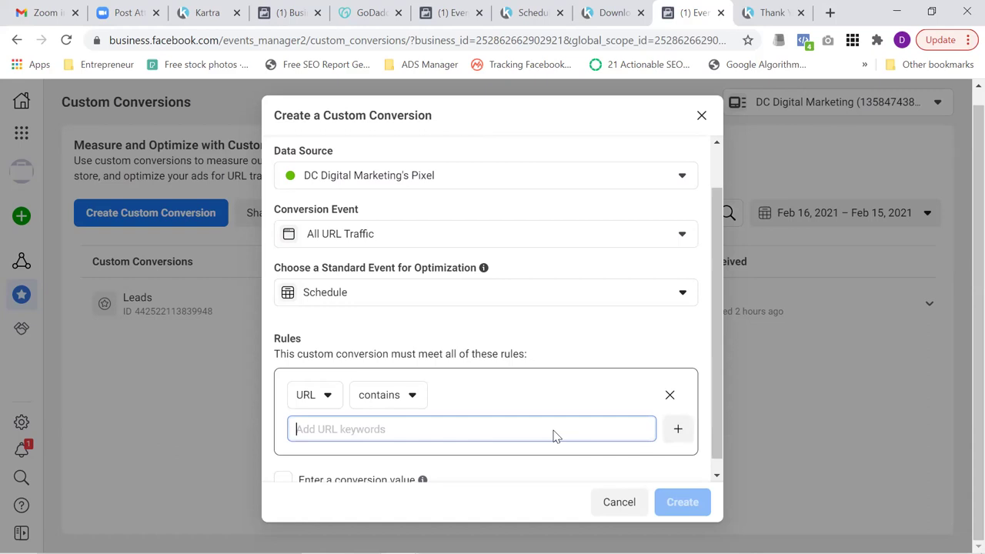
{"action": "key", "text": "ctrl+v"}
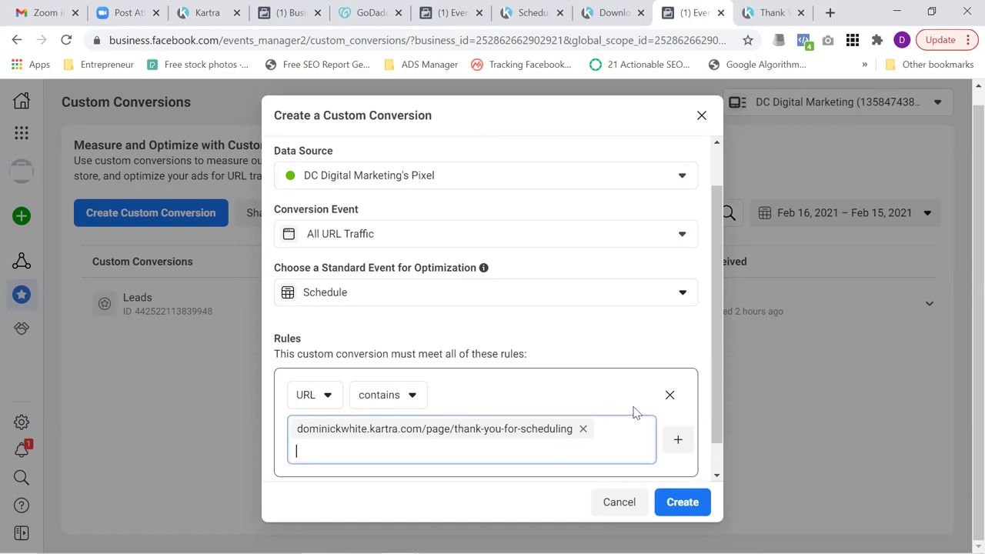
{"action": "left_click", "coordinate": [675, 504]}
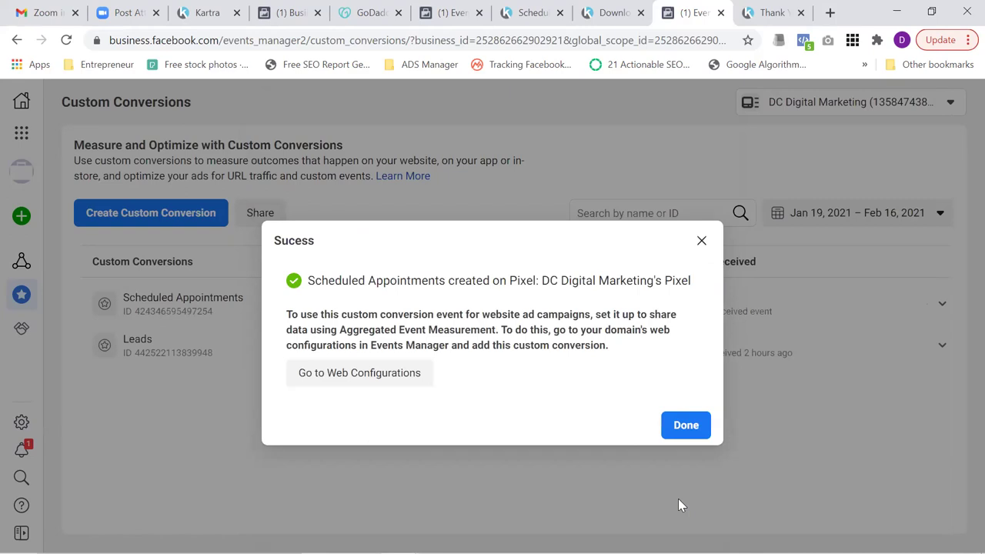
{"action": "left_click", "coordinate": [692, 429]}
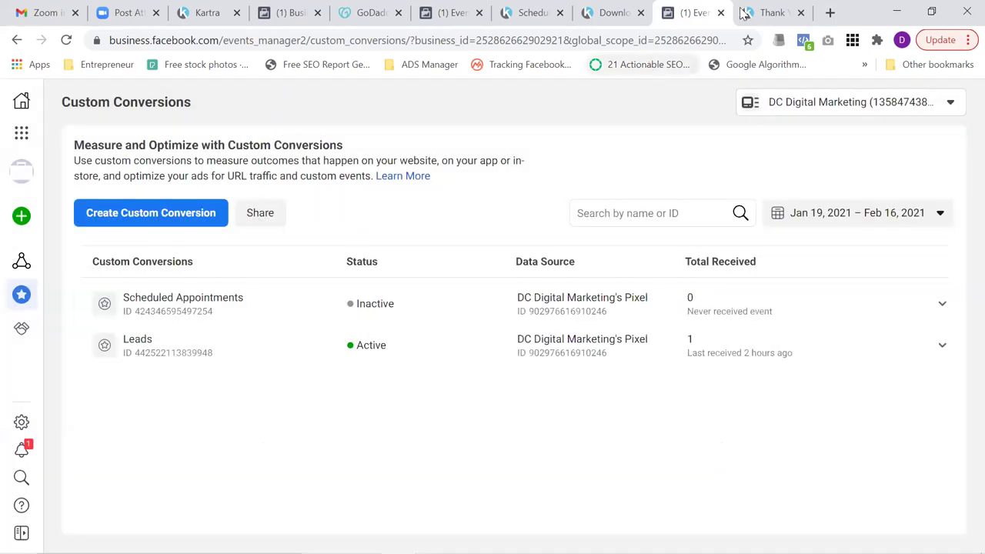
Step: Return to the published thank-you page, reload it, and check for the Scheduled Appointments conversion in Facebook Pixel Helper
{"action": "left_click", "coordinate": [761, 13]}
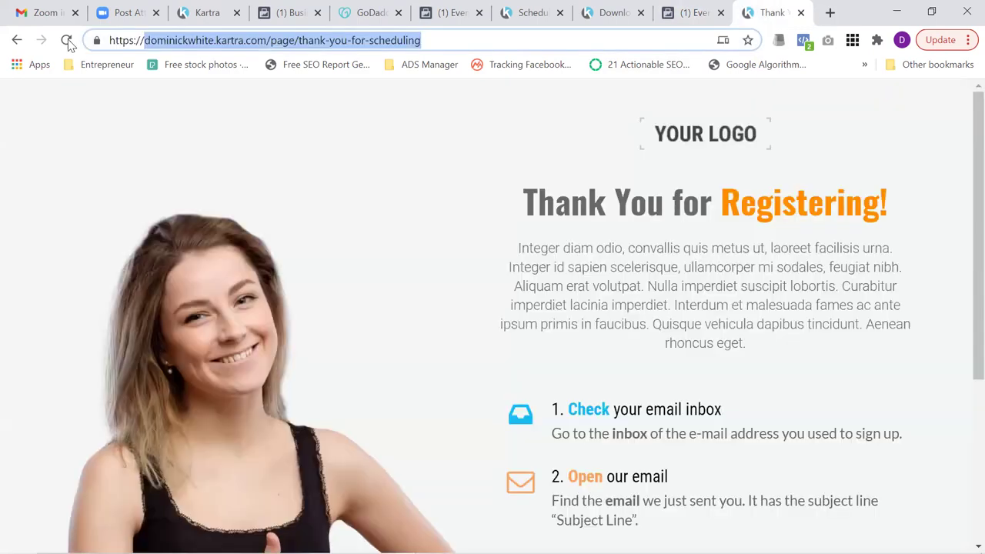
{"action": "left_click", "coordinate": [67, 40]}
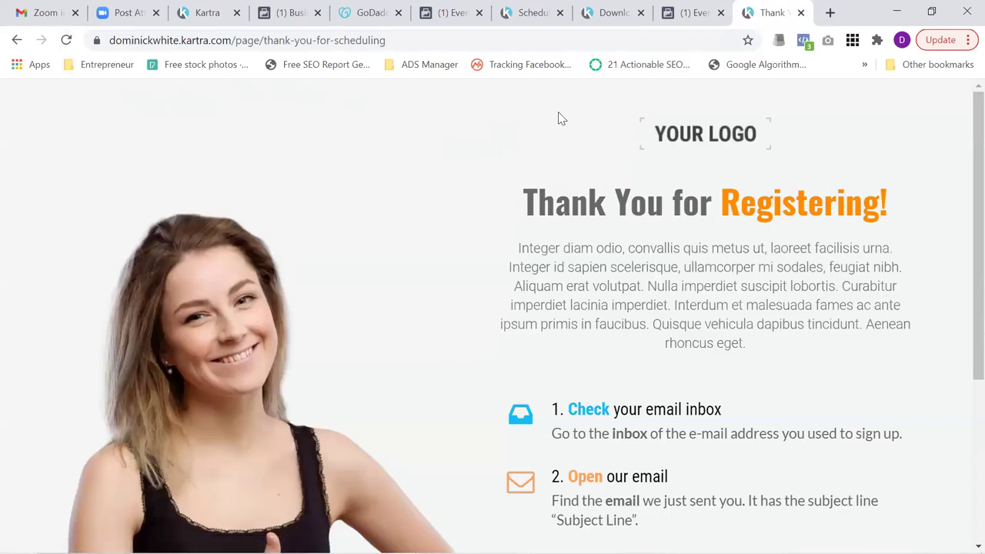
{"action": "left_click", "coordinate": [803, 41]}
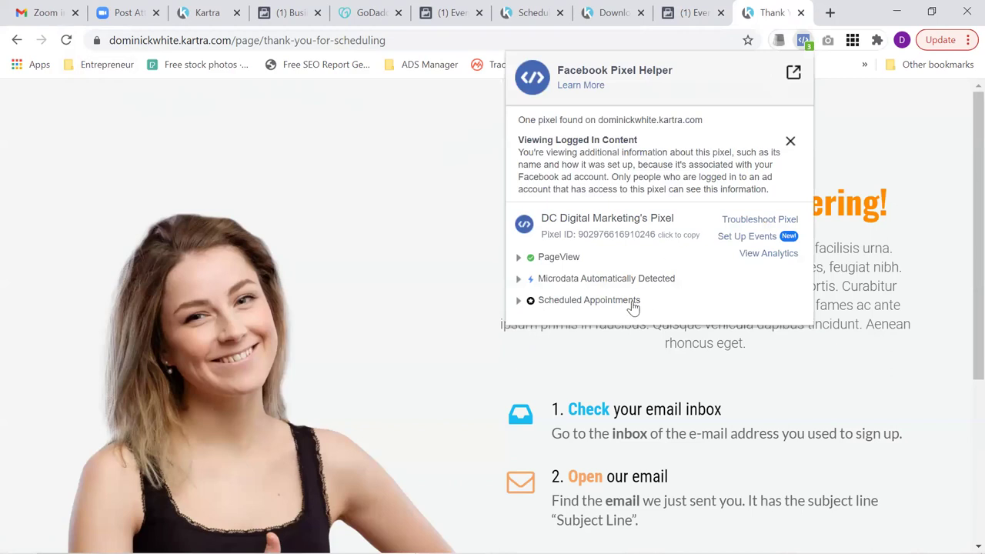
{"action": "left_click", "coordinate": [452, 276]}
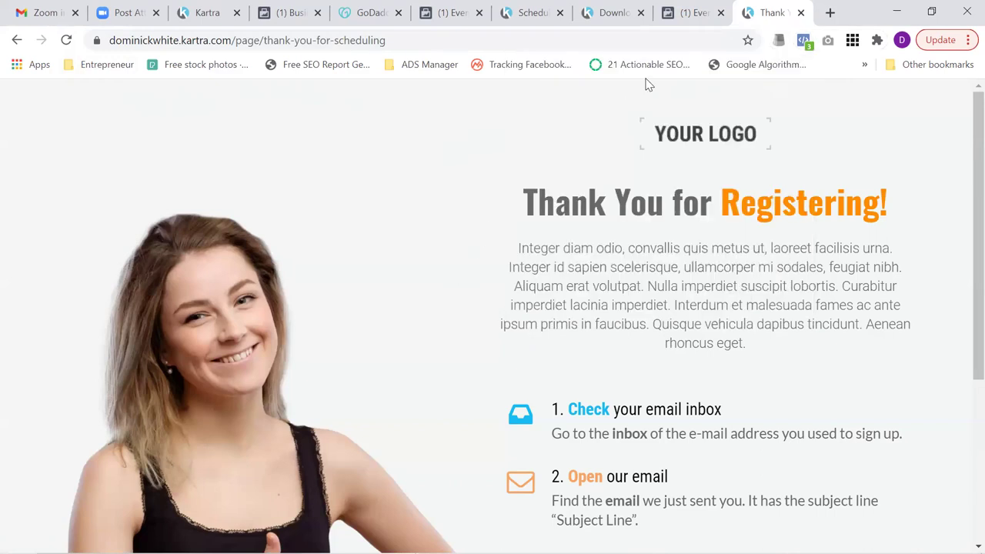
Step: Switch back to Events Manager and refresh the custom conversions list to check the status of Scheduled Appointments
{"action": "left_click", "coordinate": [685, 14]}
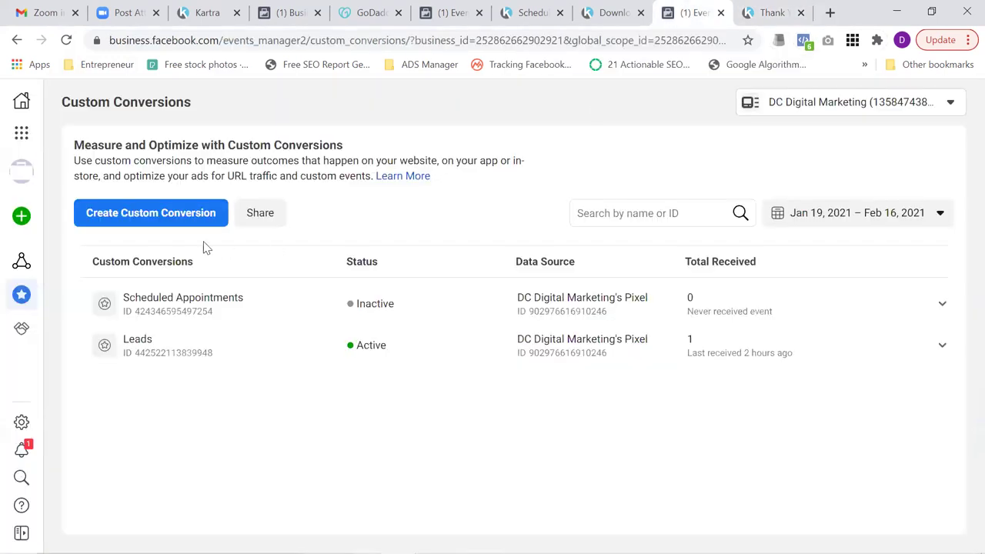
{"action": "left_click", "coordinate": [67, 40]}
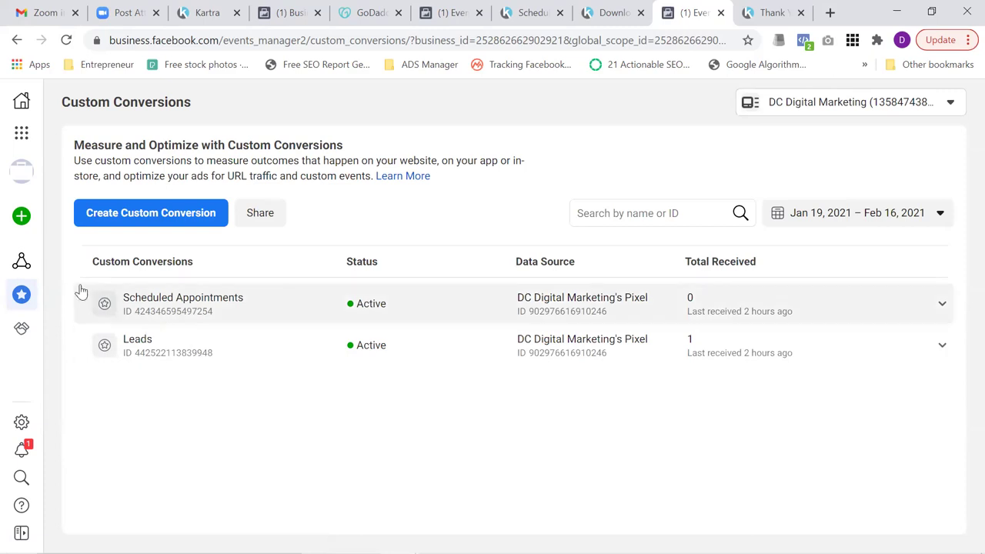
{"action": "mouse_move", "coordinate": [22, 259]}
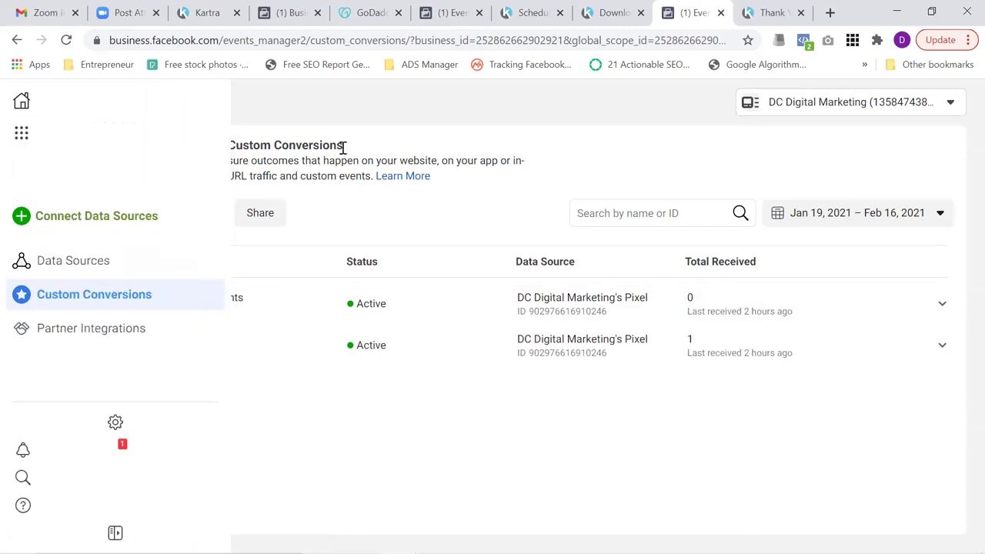
Step: Open the Audiences page and start a new custom audience with Website as its source
{"action": "left_click", "coordinate": [20, 136]}
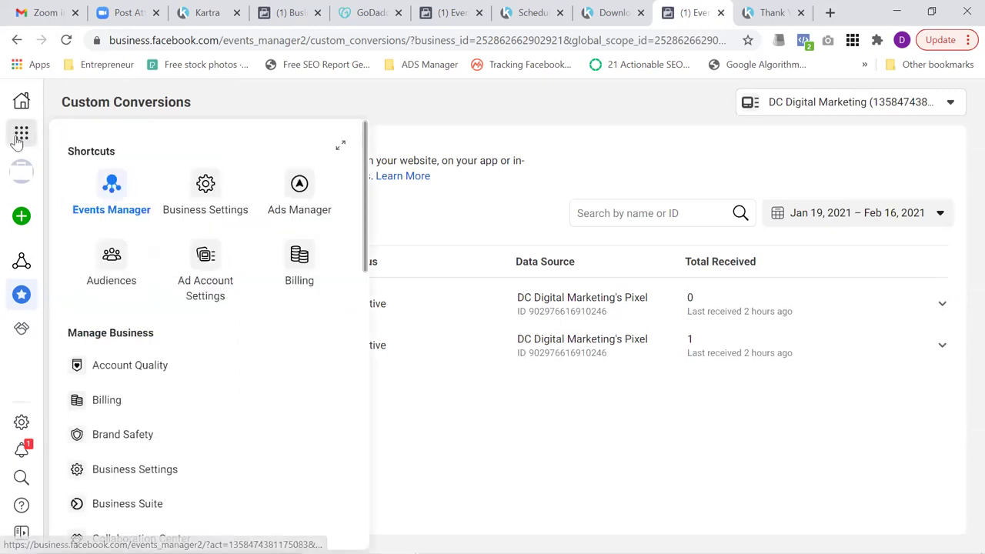
{"action": "left_click", "coordinate": [114, 255]}
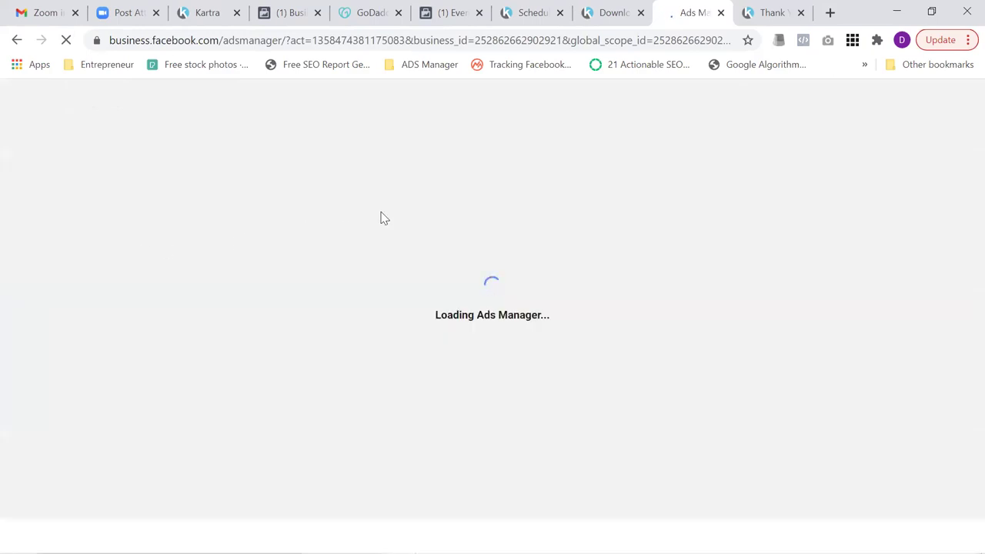
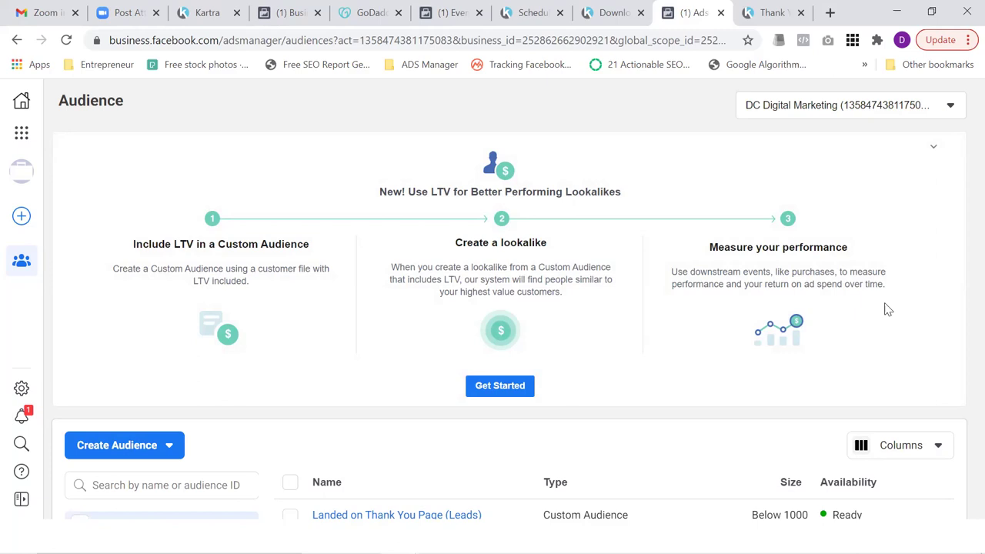
{"action": "left_click", "coordinate": [125, 454]}
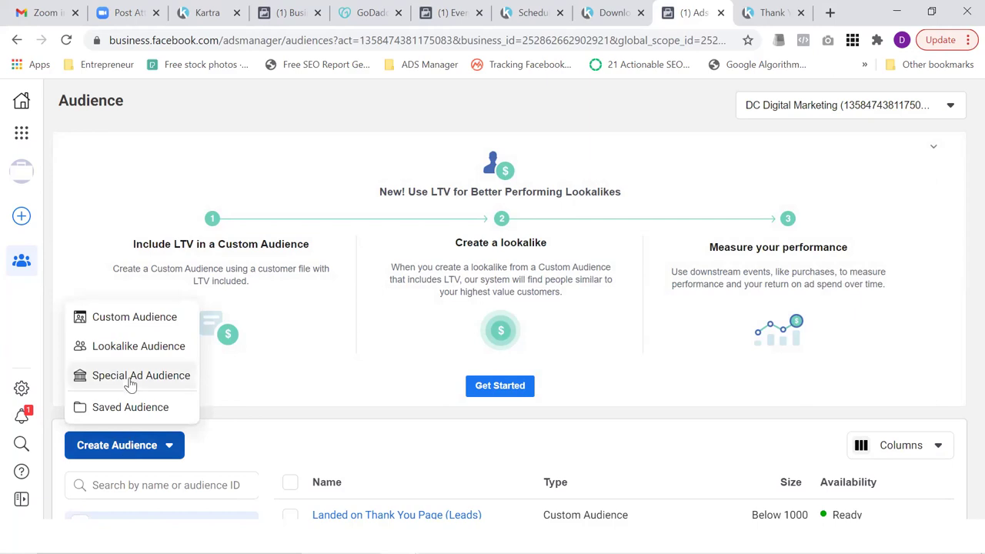
{"action": "left_click", "coordinate": [130, 319]}
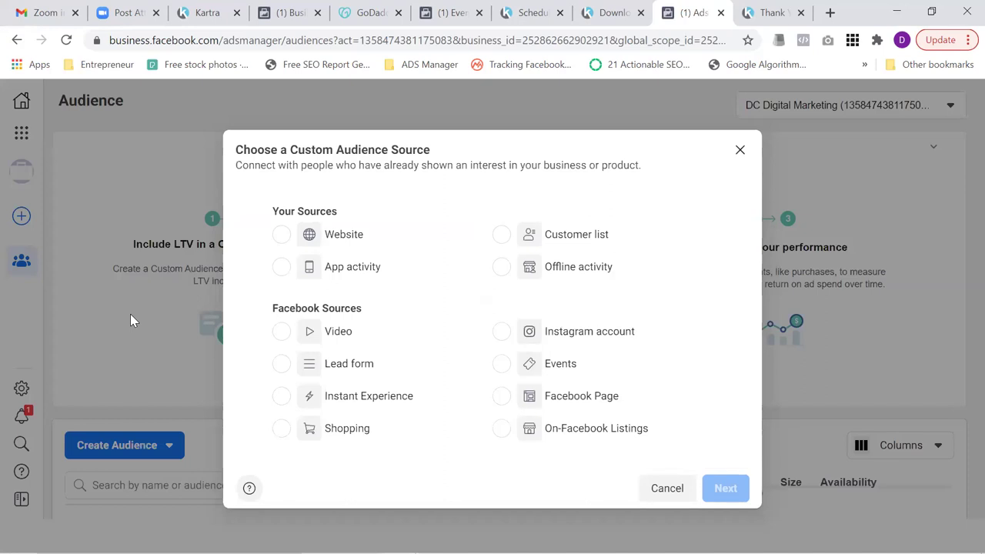
{"action": "left_click", "coordinate": [281, 240]}
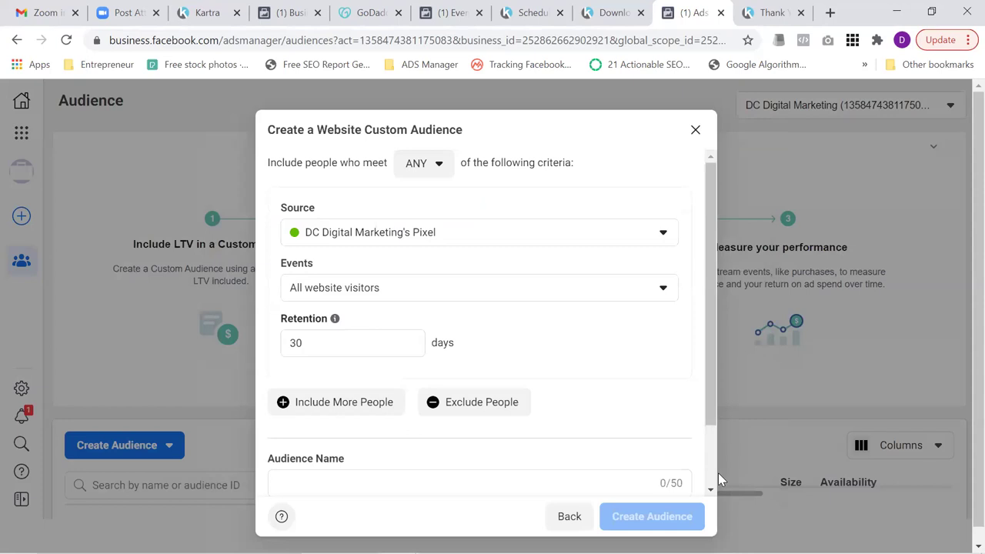
Step: Target people who visited specific web pages and set the audience retention to 180 days
{"action": "left_click", "coordinate": [376, 291]}
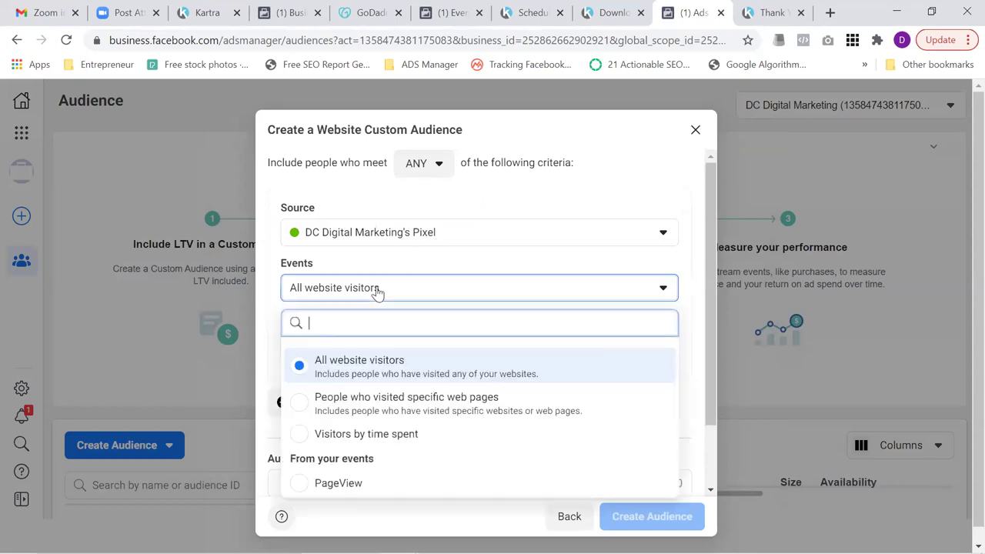
{"action": "left_click", "coordinate": [379, 405]}
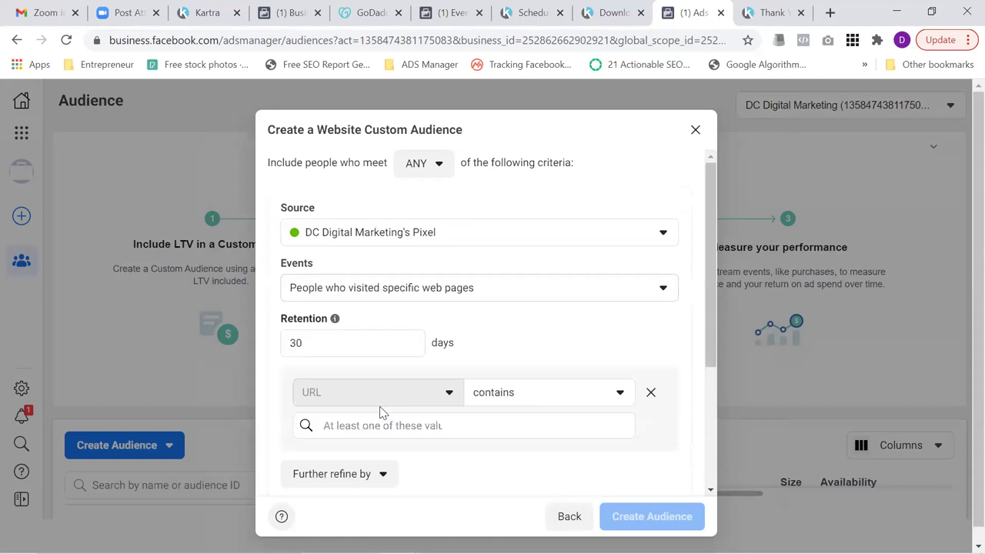
{"action": "double_click", "coordinate": [357, 342]}
{"action": "type", "text": "180"}
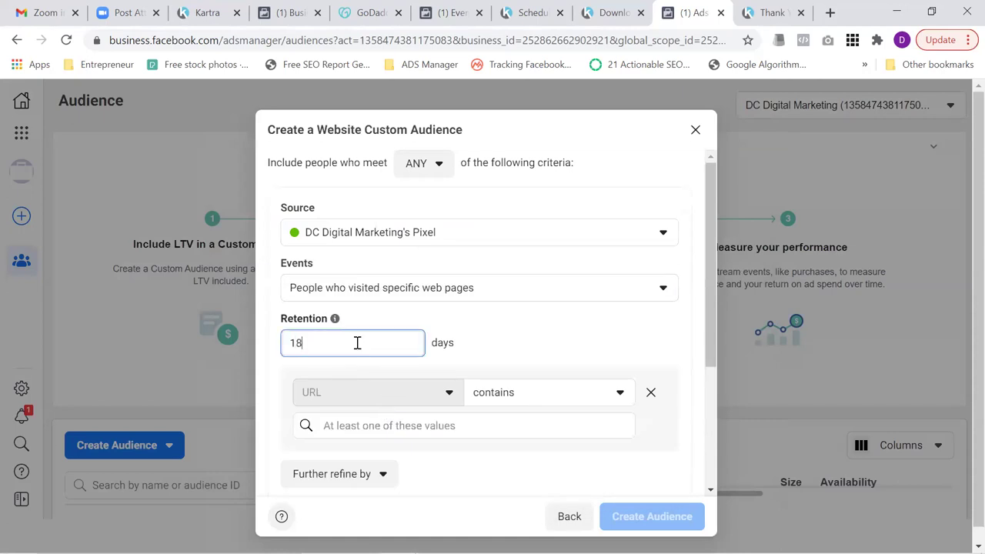
Step: Add the thank-you-for-scheduling page address as the audience's URL contains rule
{"action": "left_click", "coordinate": [373, 428]}
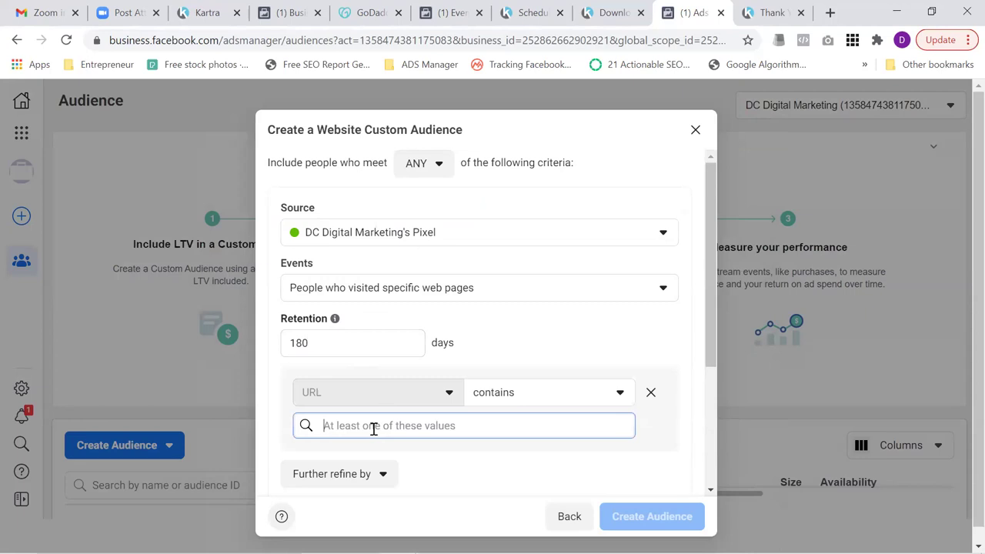
{"action": "type", "text": "dominickwhite.kartra.com/page/thank-you-for-scheduling"}
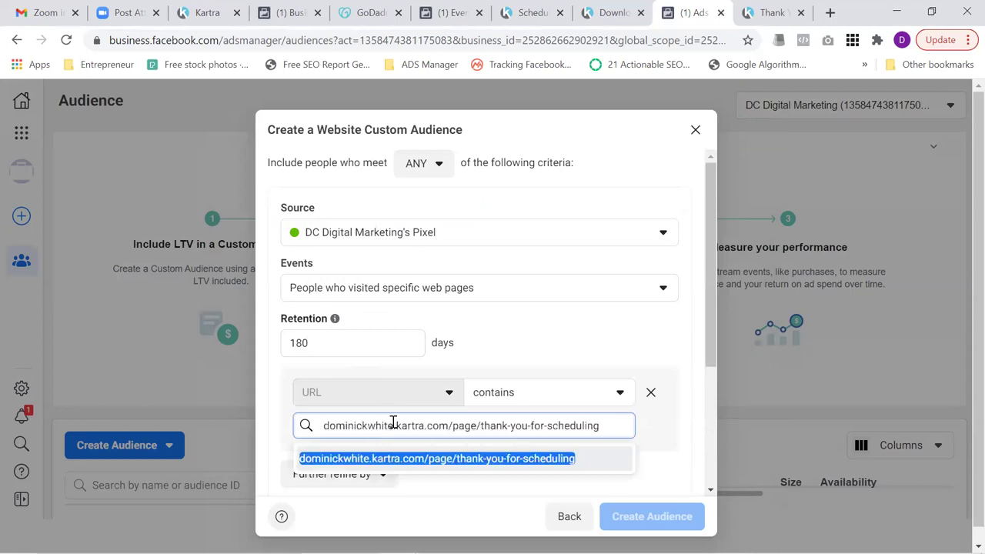
{"action": "scroll", "coordinate": [705, 343], "scroll_direction": "down", "scroll_amount": 1}
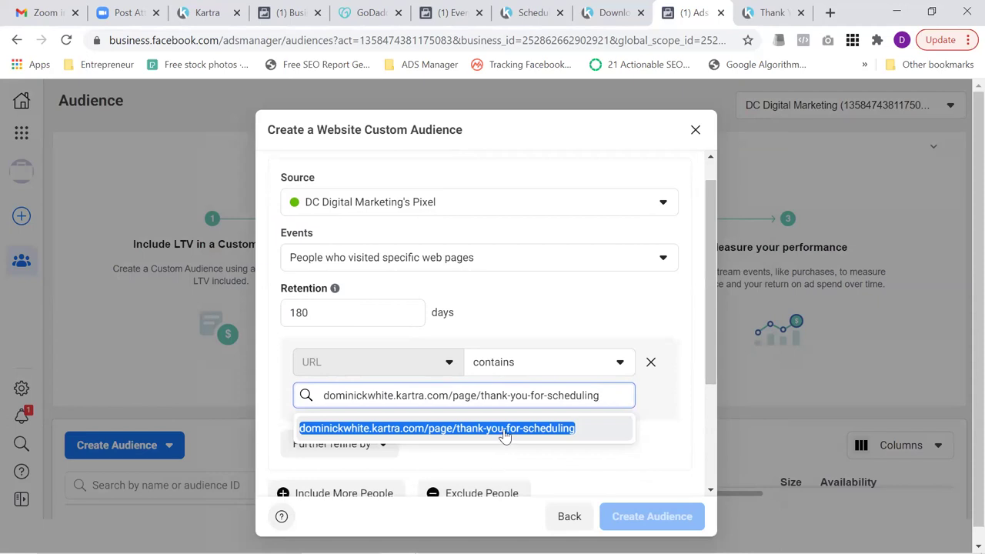
{"action": "left_click", "coordinate": [504, 436]}
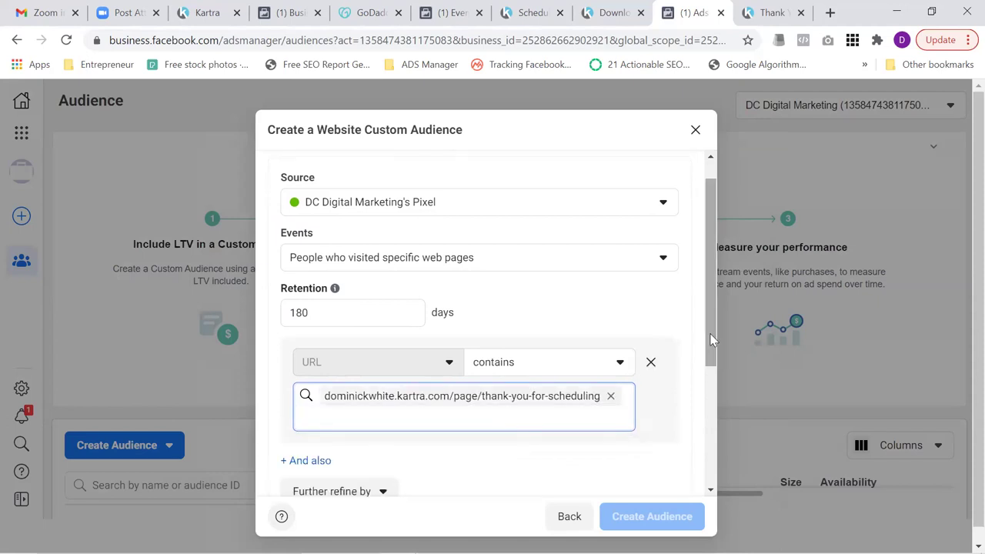
Step: Name the audience Scheduled Appointments, create it, and close the creation dialog
{"action": "left_click_drag", "start_coordinate": [711, 341], "coordinate": [699, 468]}
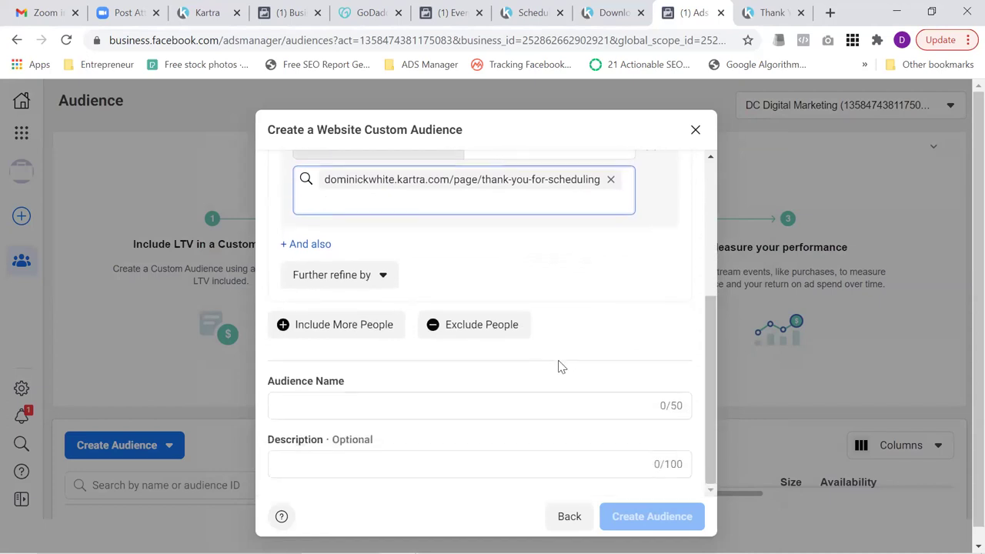
{"action": "left_click", "coordinate": [421, 406]}
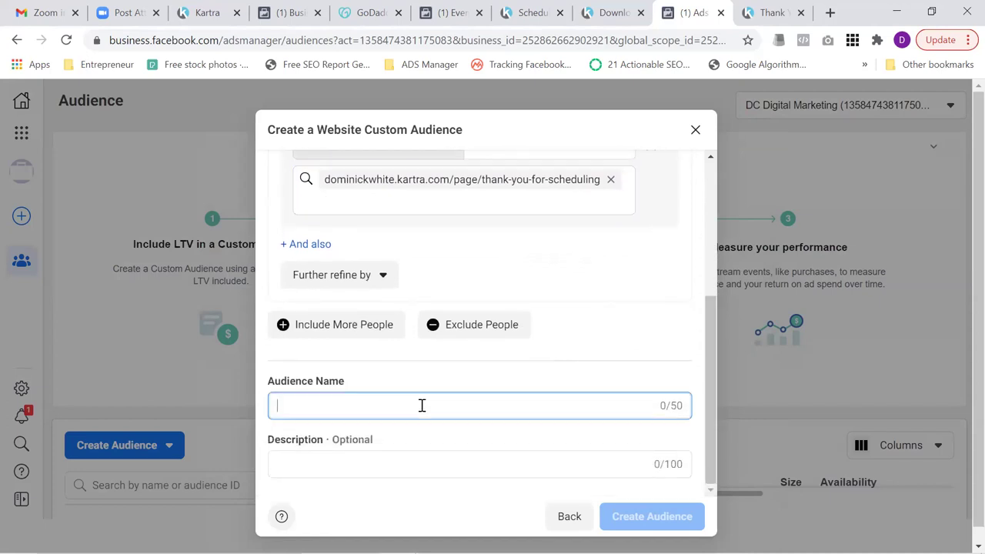
{"action": "type", "text": "Sche"}
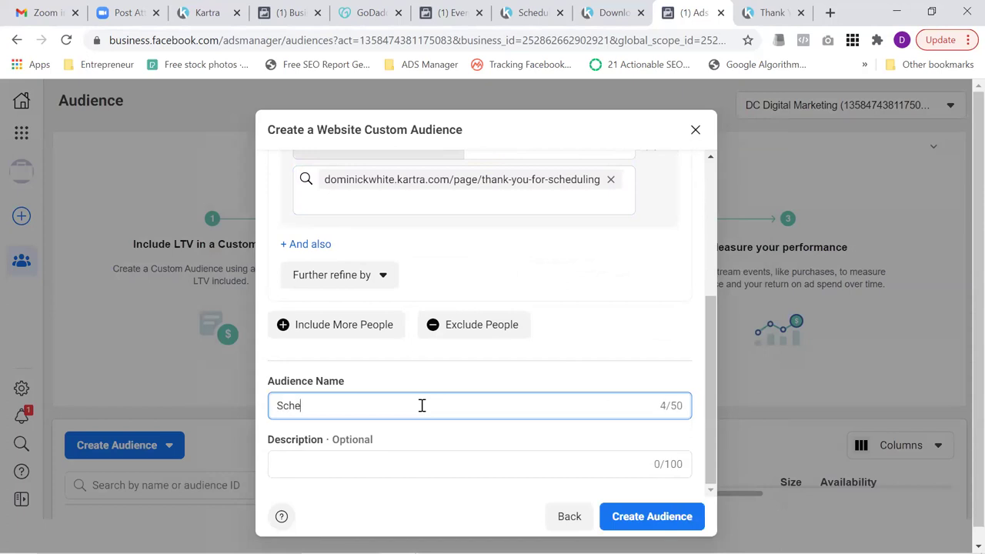
{"action": "type", "text": "duled Appointments"}
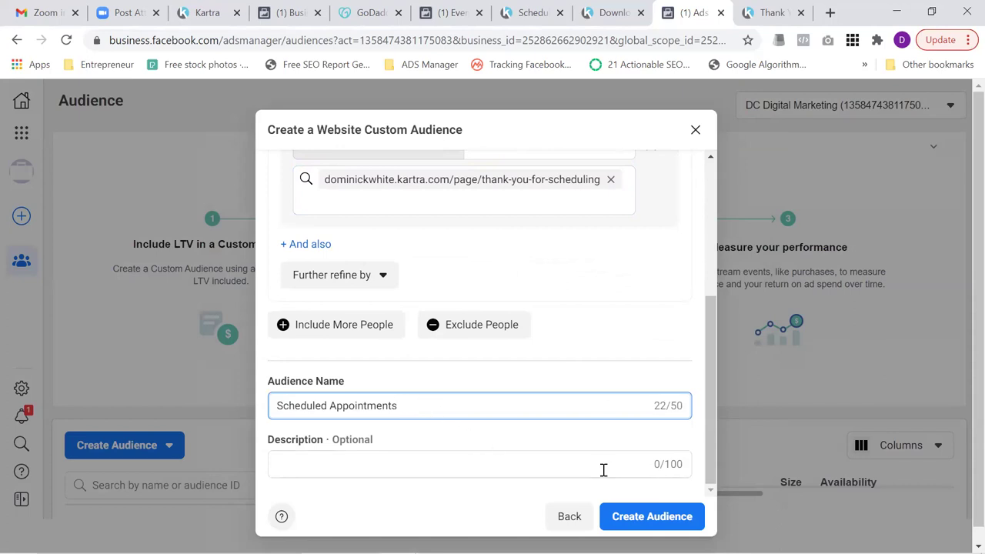
{"action": "left_click", "coordinate": [639, 518]}
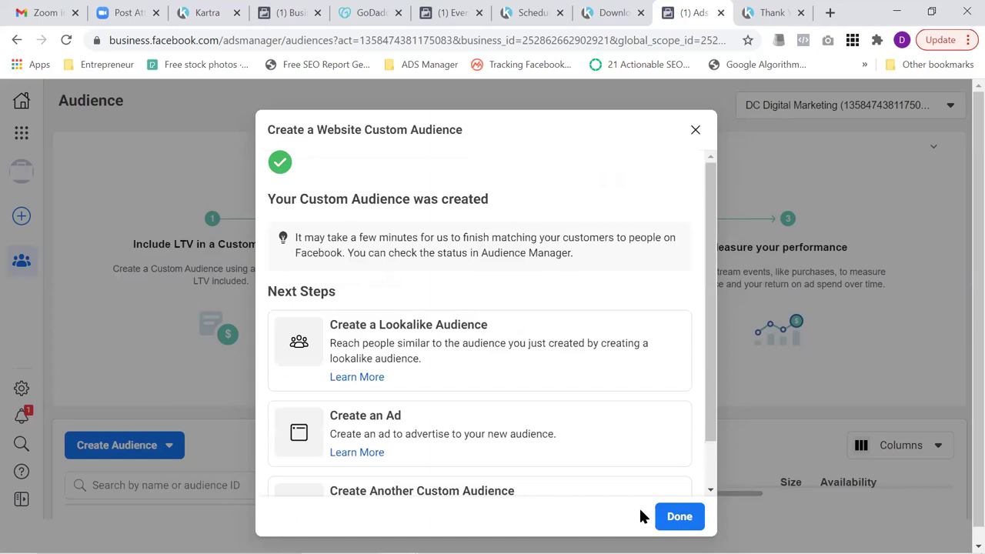
{"action": "left_click", "coordinate": [684, 516]}
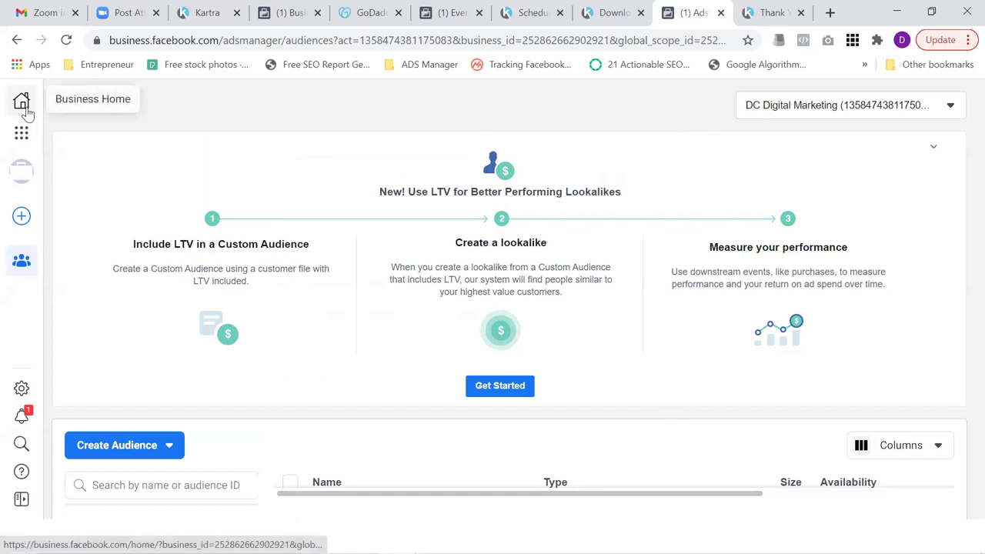
Step: Collapse the LTV lookalike banner to check the Scheduled Appointments audience in the audience list
{"action": "left_click", "coordinate": [933, 149]}
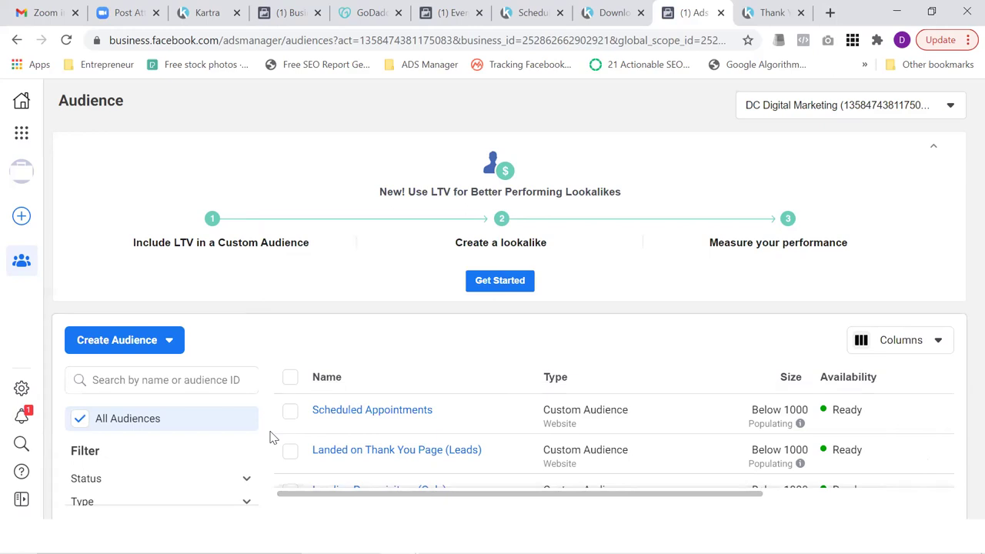
{"action": "left_click", "coordinate": [290, 453]}
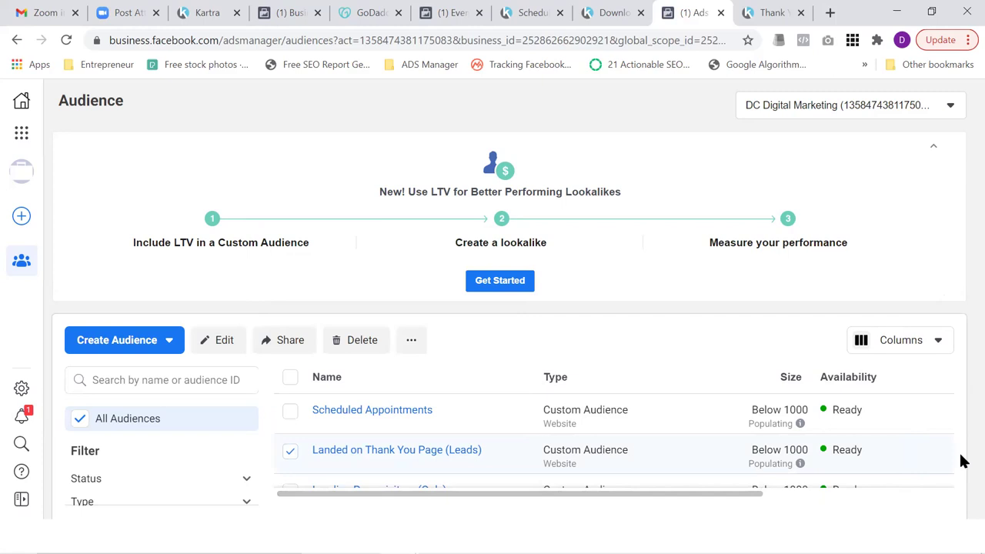
{"action": "mouse_move", "coordinate": [312, 456]}
{"action": "left_click", "coordinate": [934, 14]}
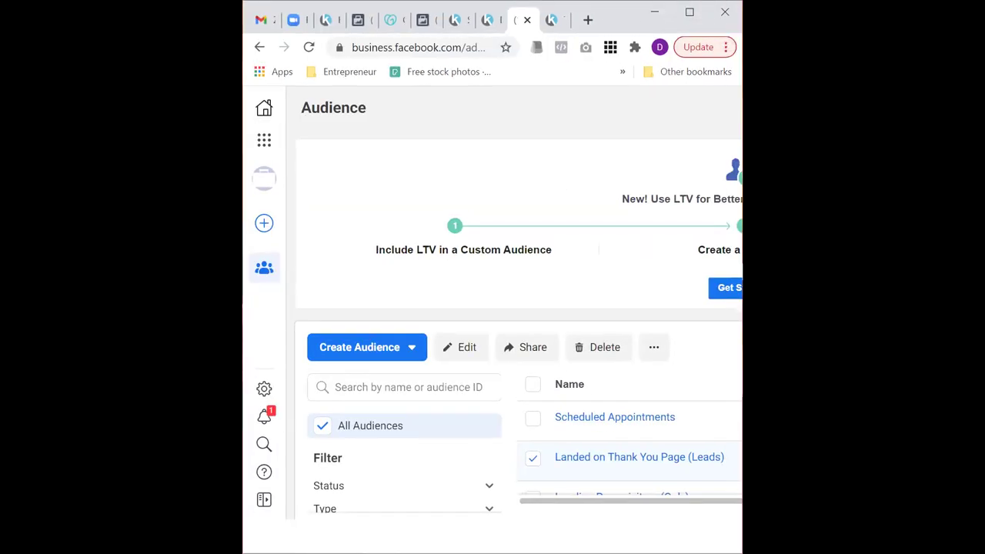
{"action": "left_click", "coordinate": [689, 12]}
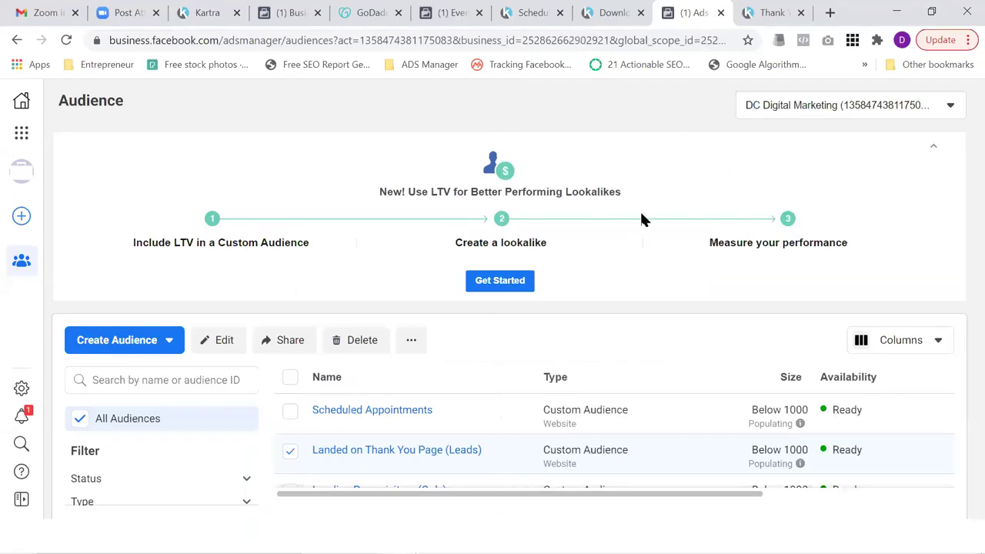
{"action": "left_click", "coordinate": [934, 148]}
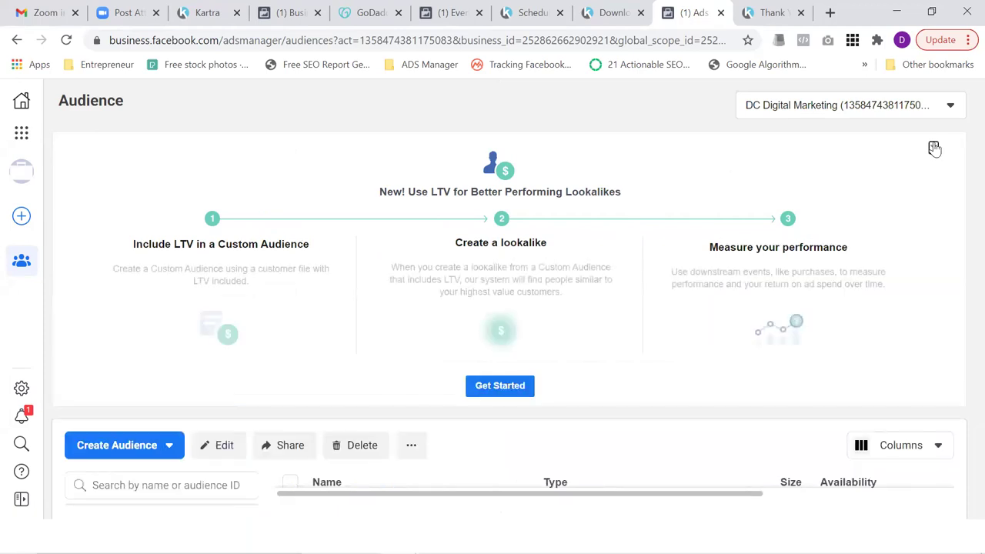
{"action": "left_click", "coordinate": [934, 148]}
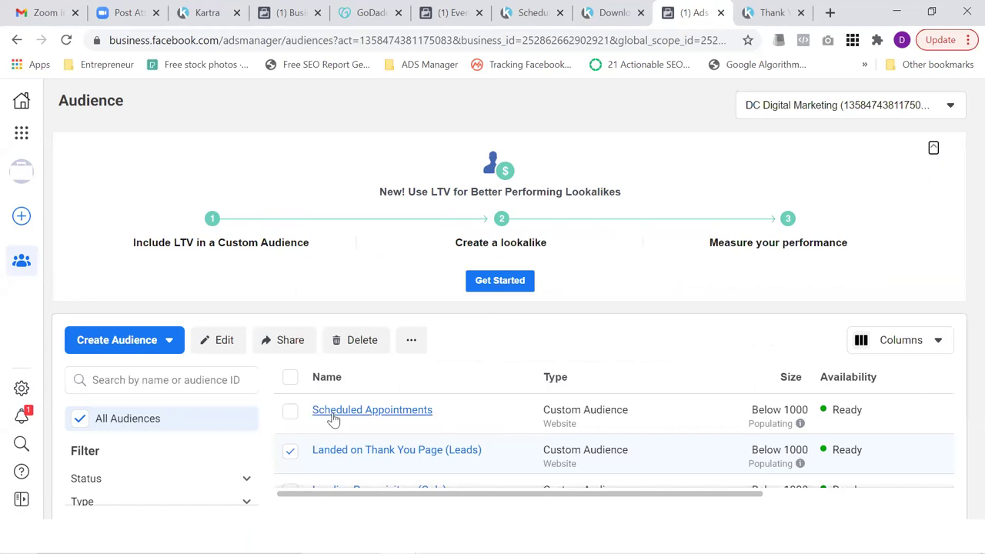
{"action": "left_click", "coordinate": [290, 452]}
{"action": "left_click", "coordinate": [291, 454]}
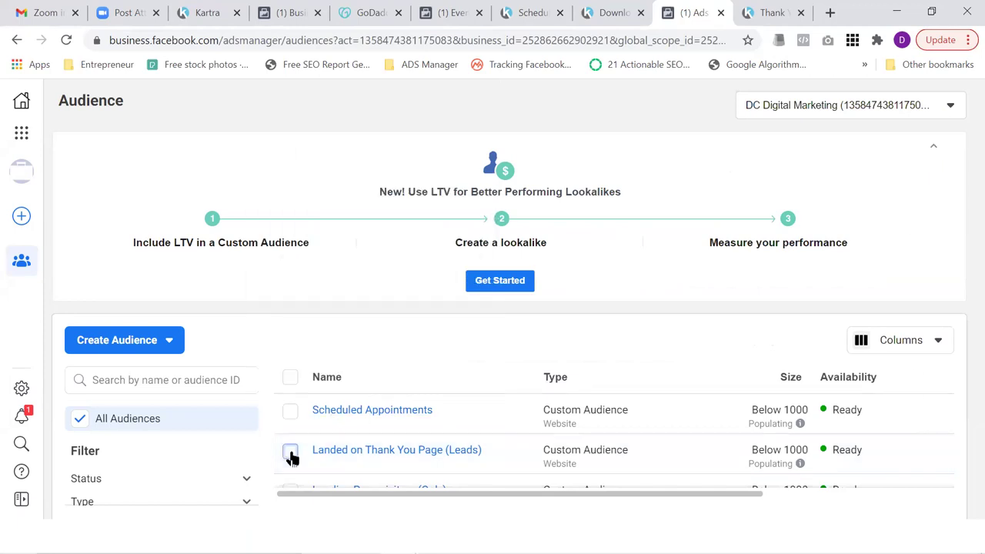
{"action": "left_click", "coordinate": [896, 345]}
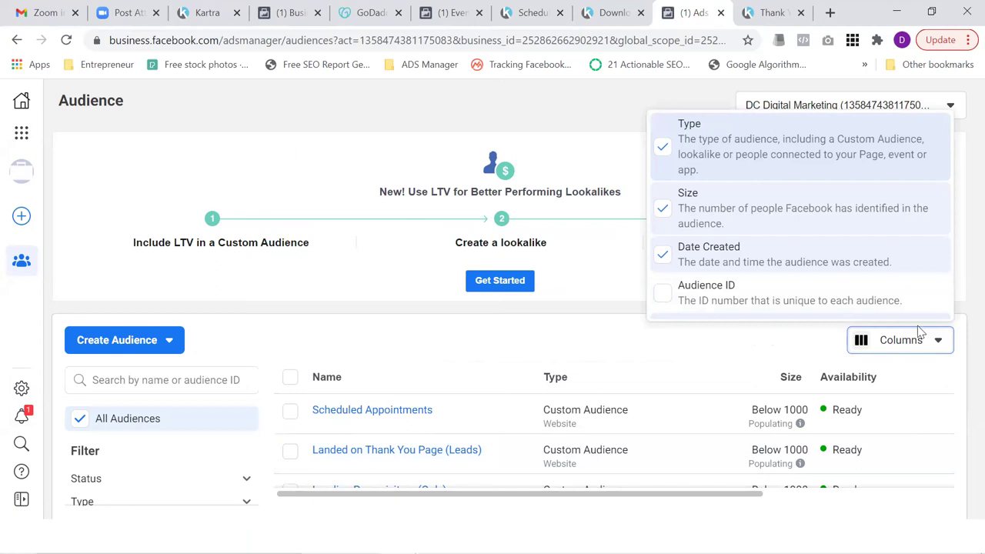
{"action": "left_click", "coordinate": [680, 372]}
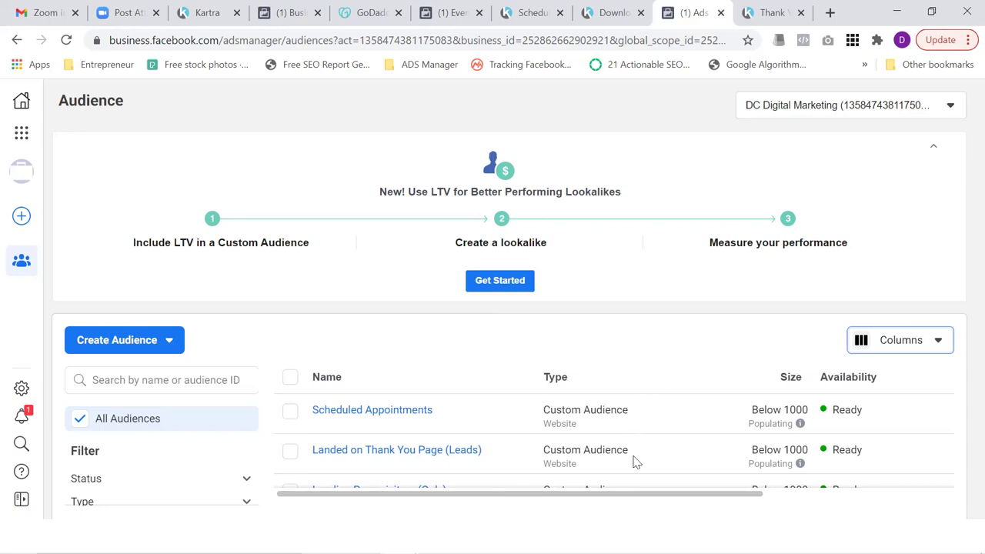
{"action": "left_click_drag", "start_coordinate": [627, 498], "coordinate": [591, 510]}
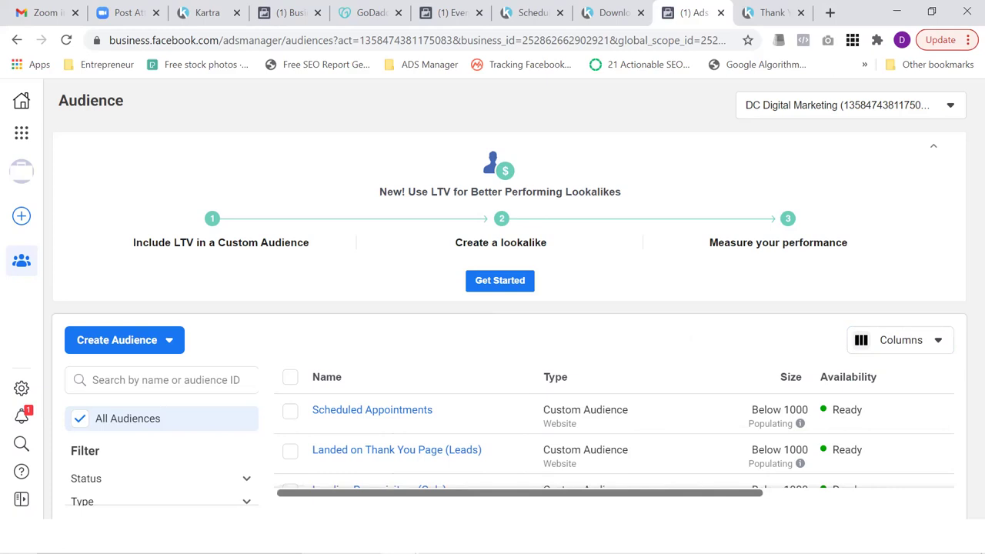